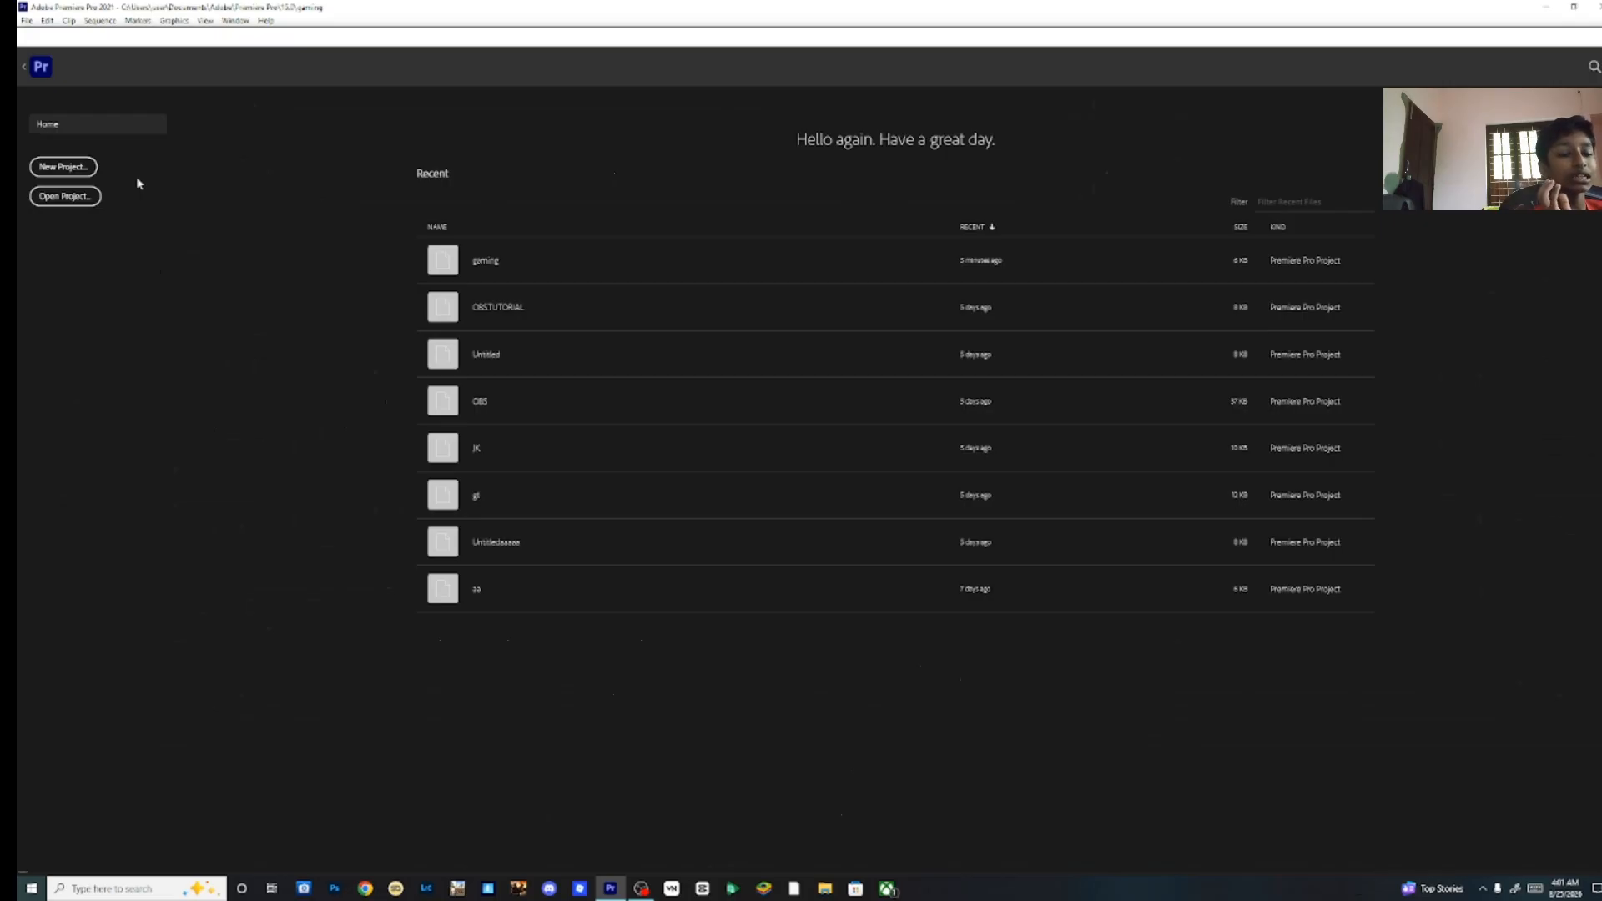
# Start a new project and name it "name ella".
pyautogui.click(65, 167)
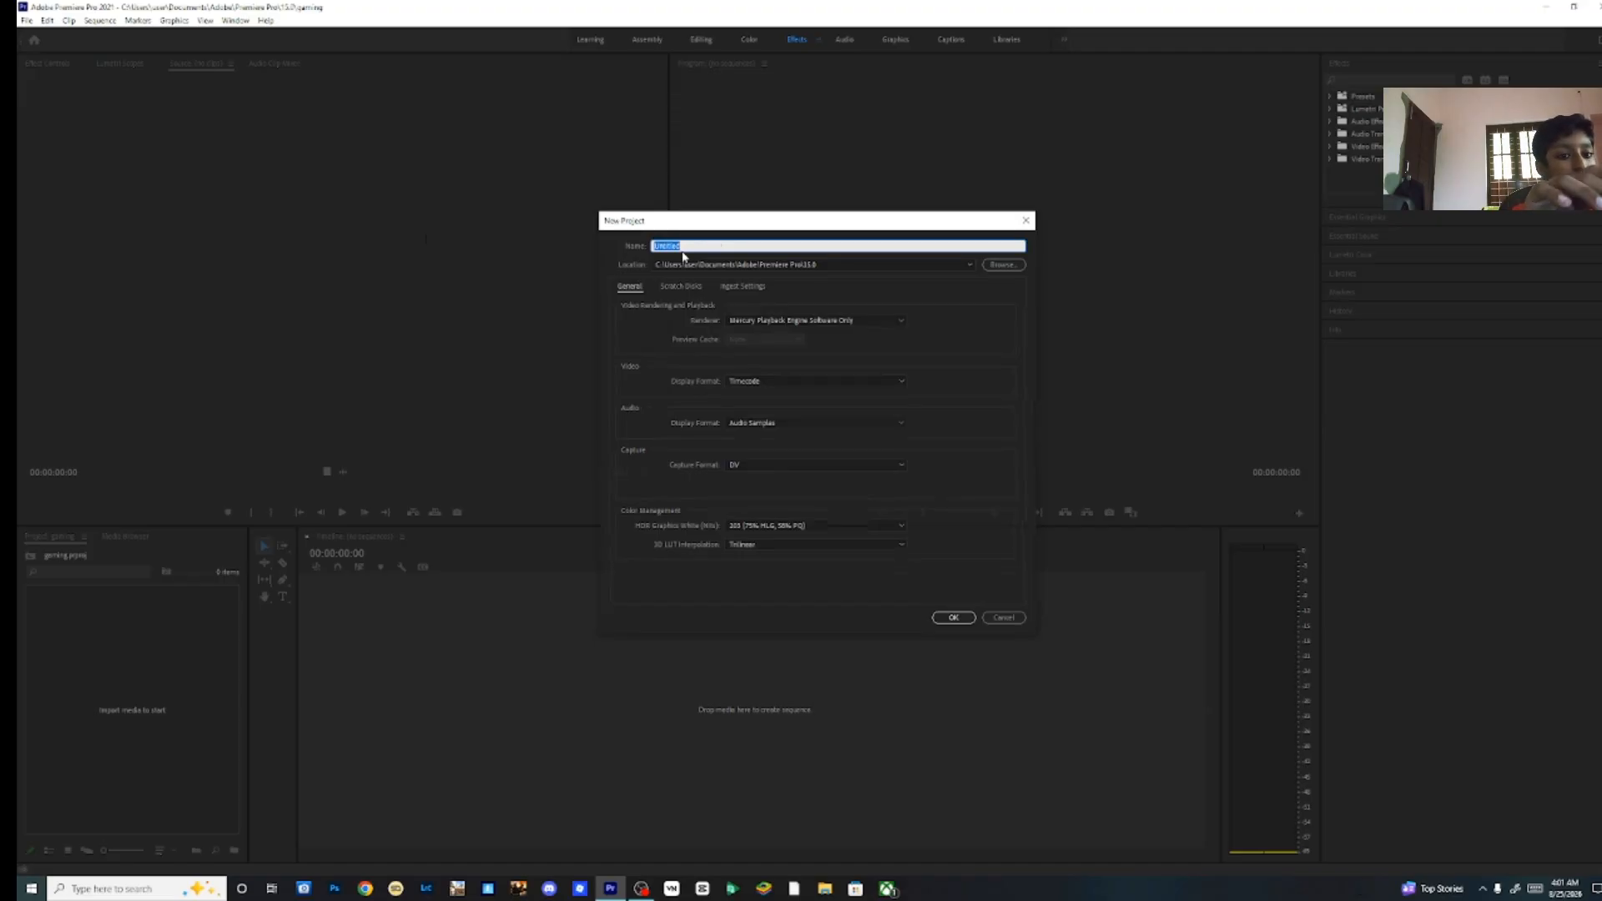
pyautogui.write('hime')
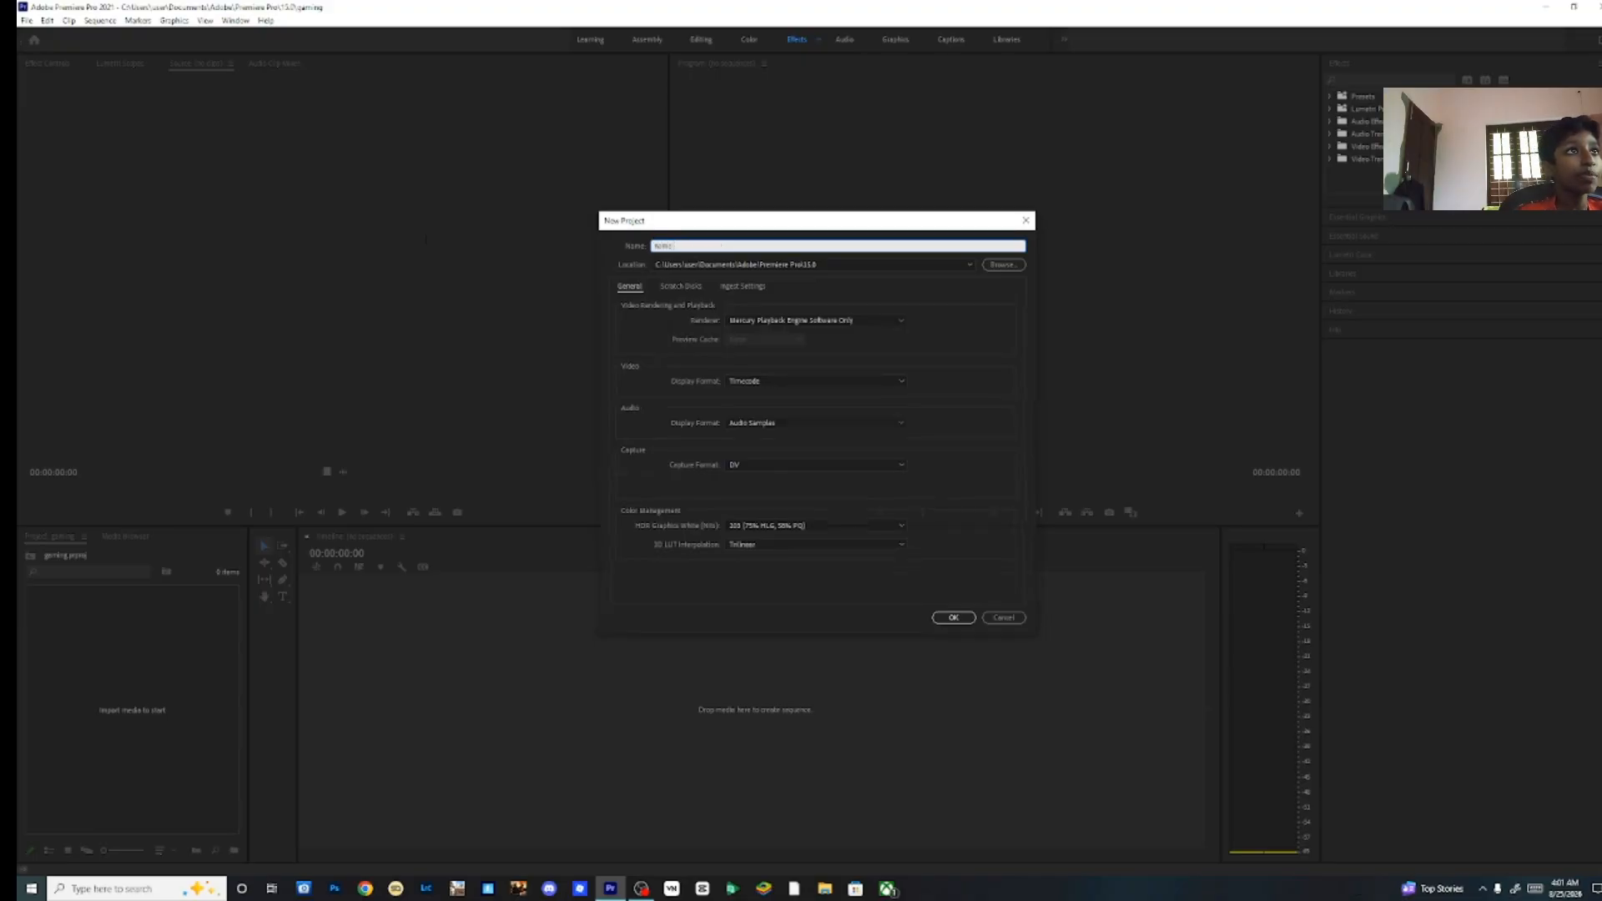
pyautogui.write('clip')
pyautogui.click(834, 265)
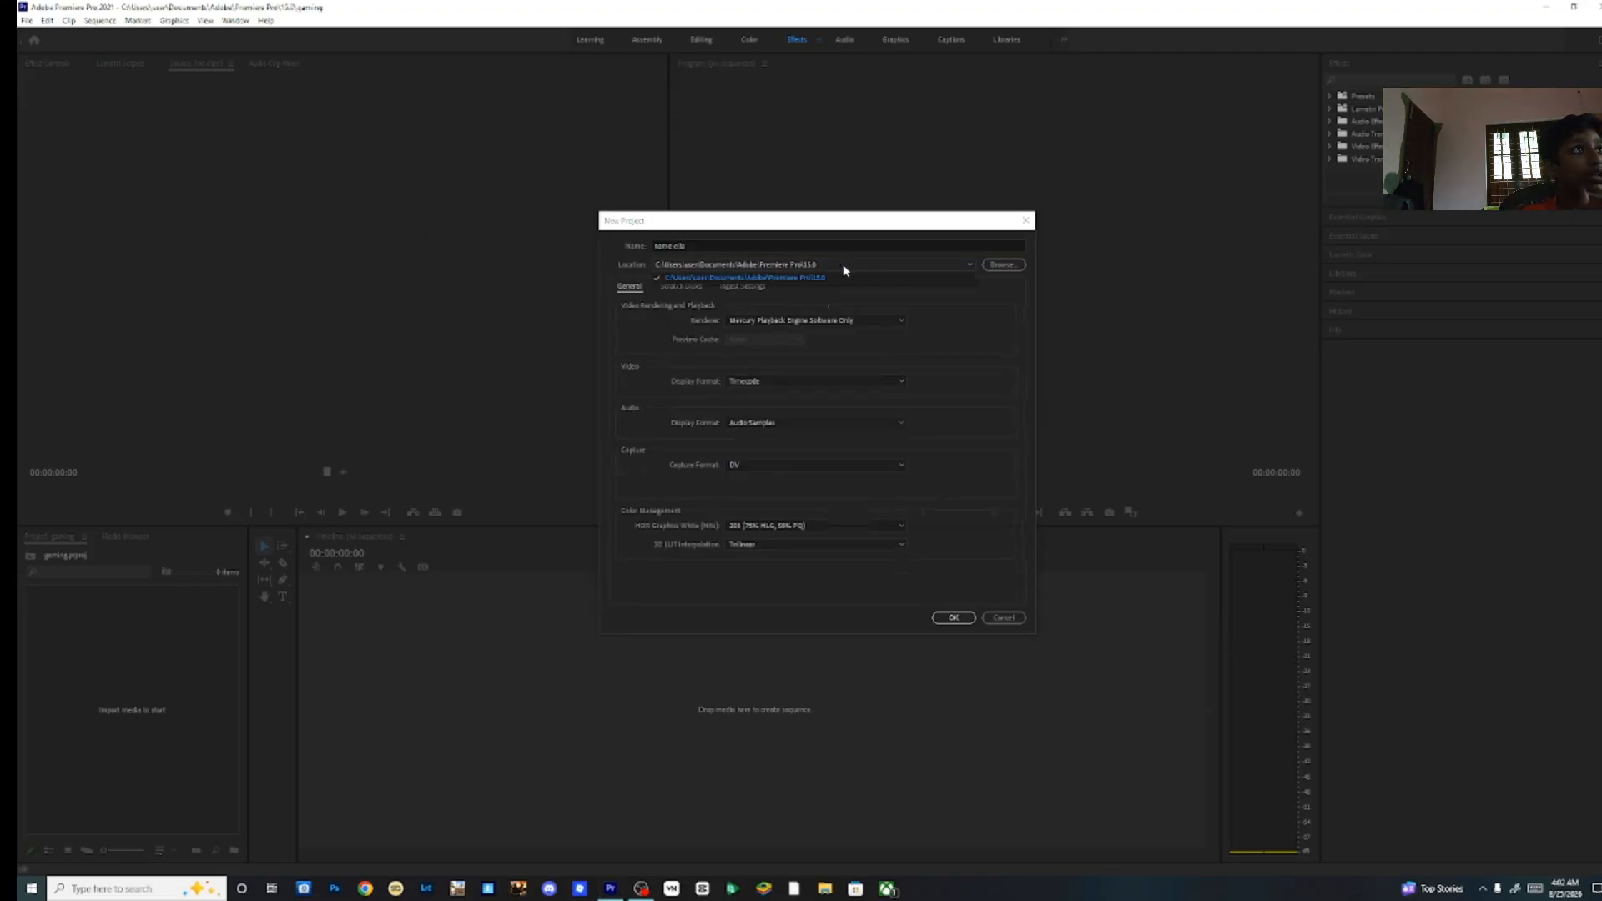
pyautogui.click(983, 296)
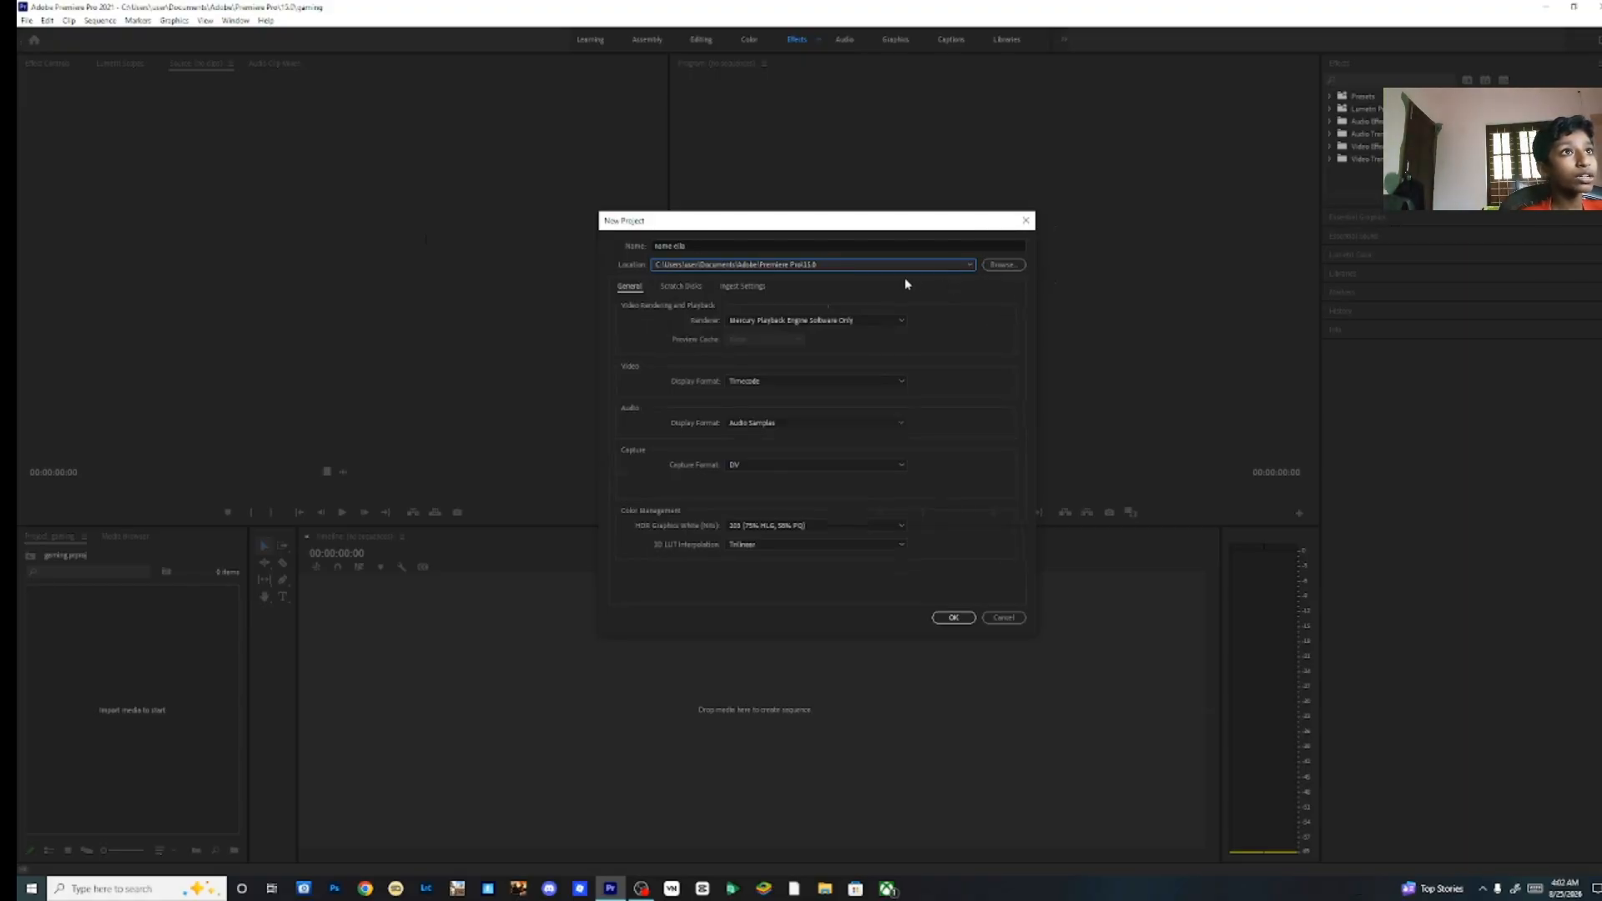
# Set the project location to the Captures folder inside Videos and create the project.
pyautogui.click(1001, 264)
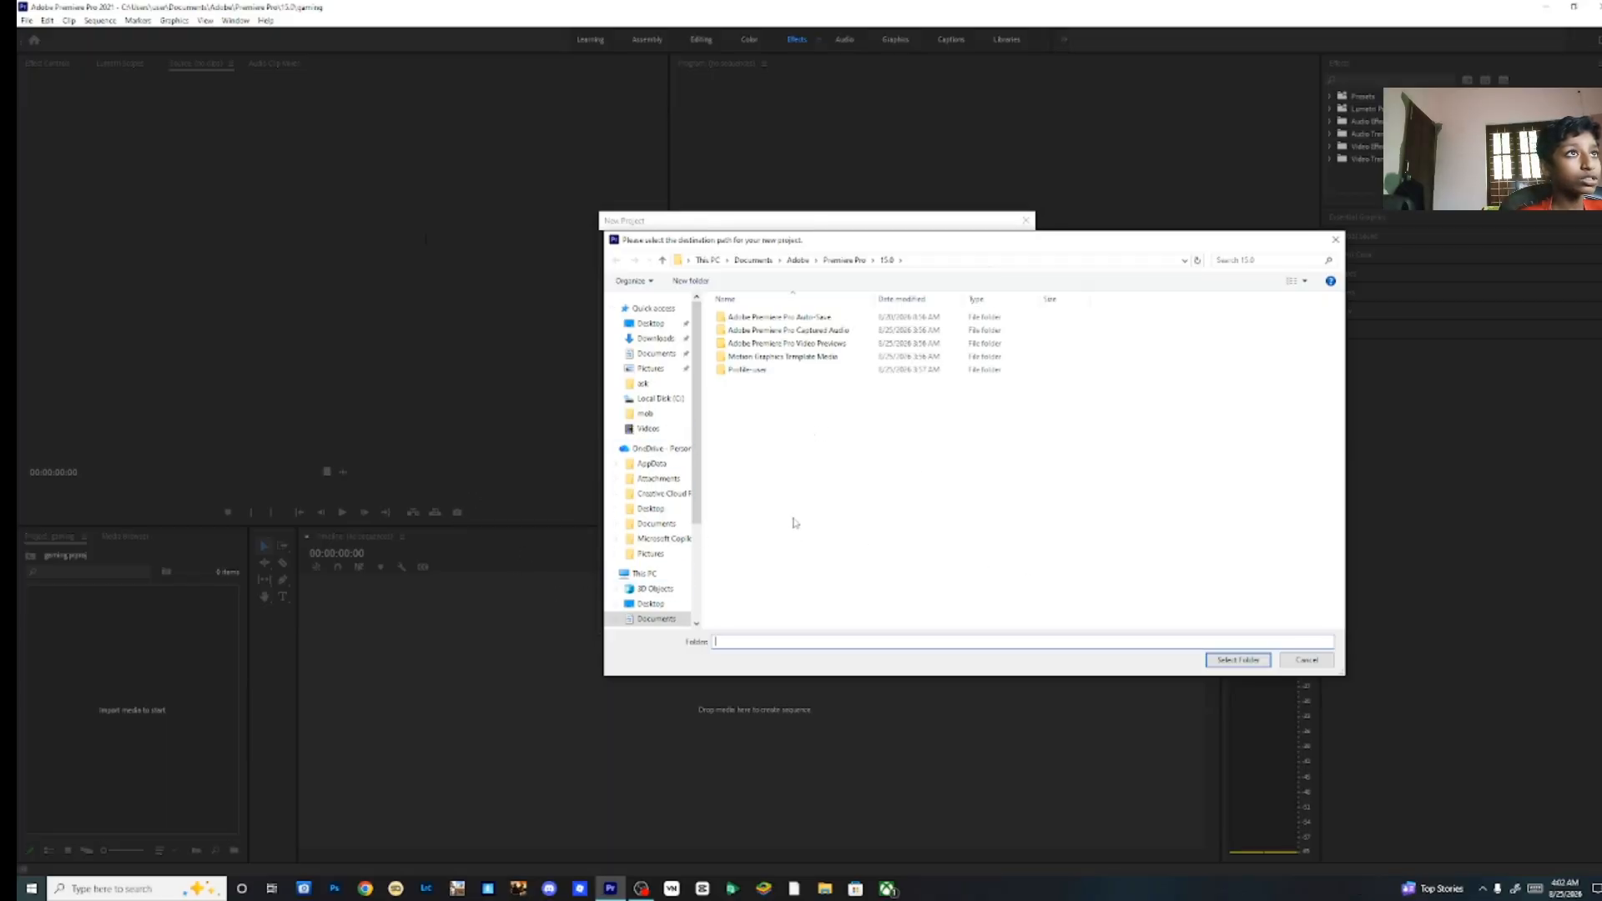
pyautogui.click(652, 430)
pyautogui.click(750, 339)
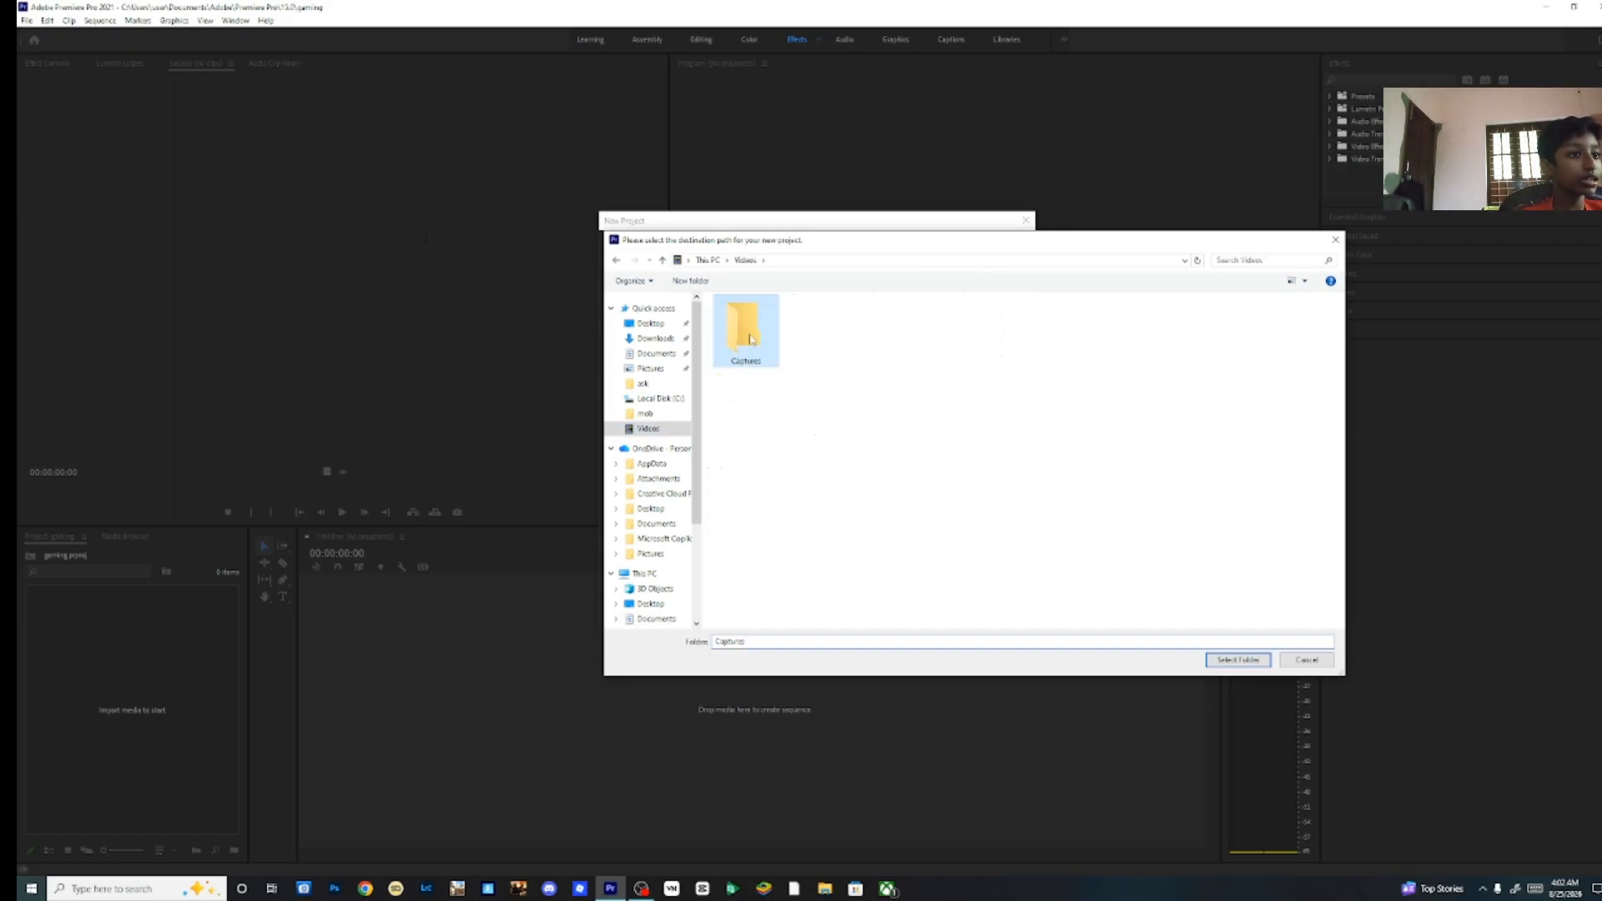
pyautogui.click(1233, 661)
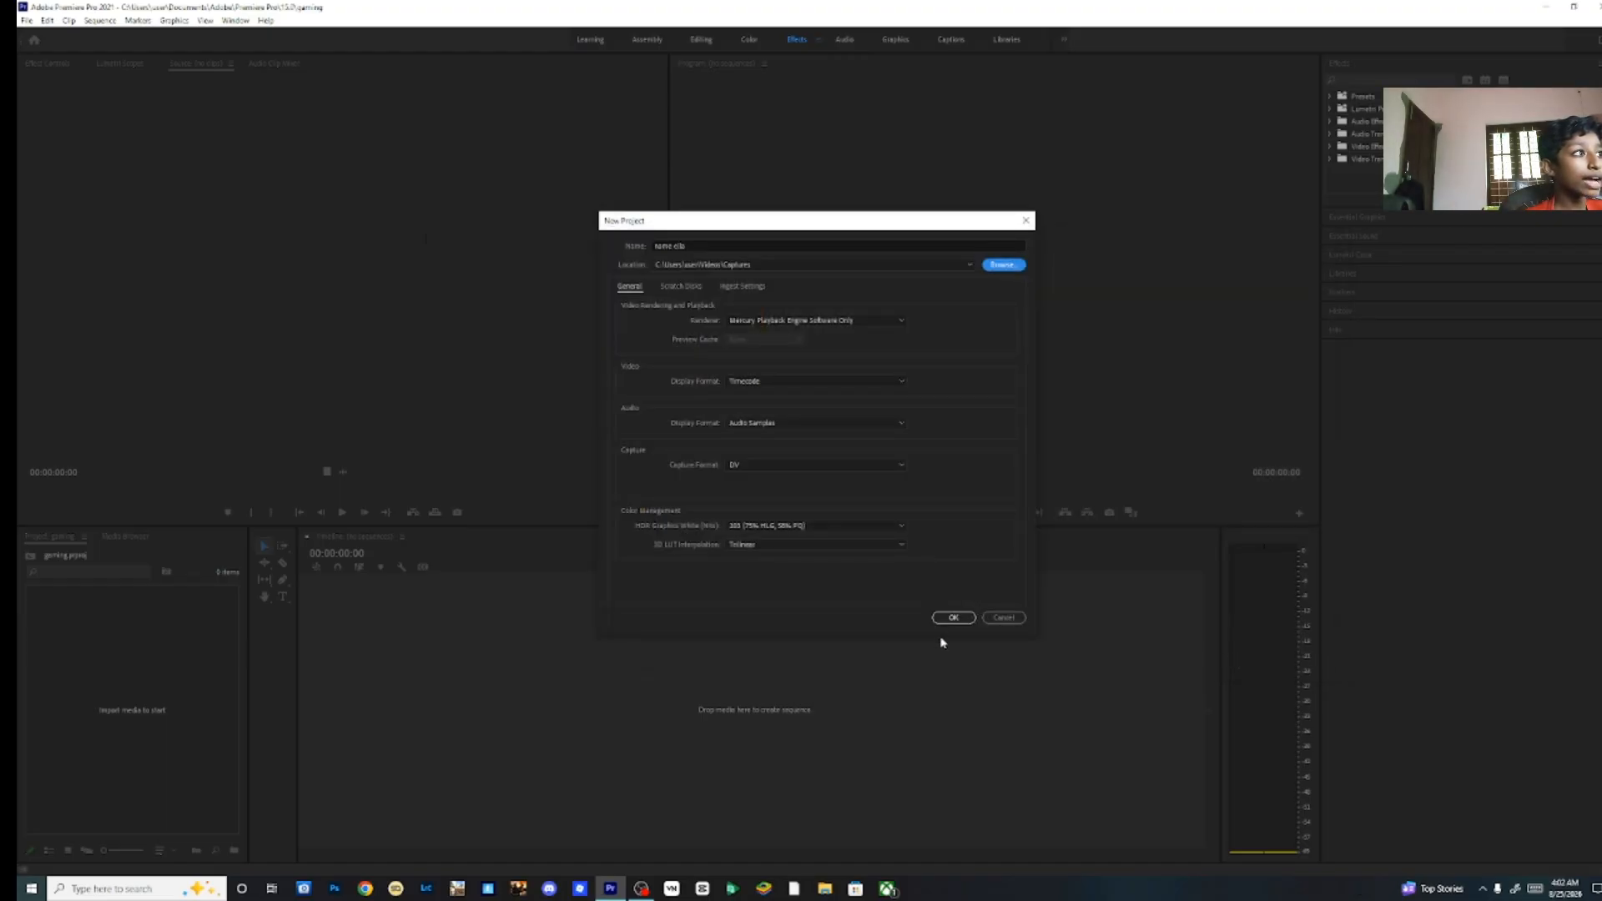
pyautogui.click(953, 619)
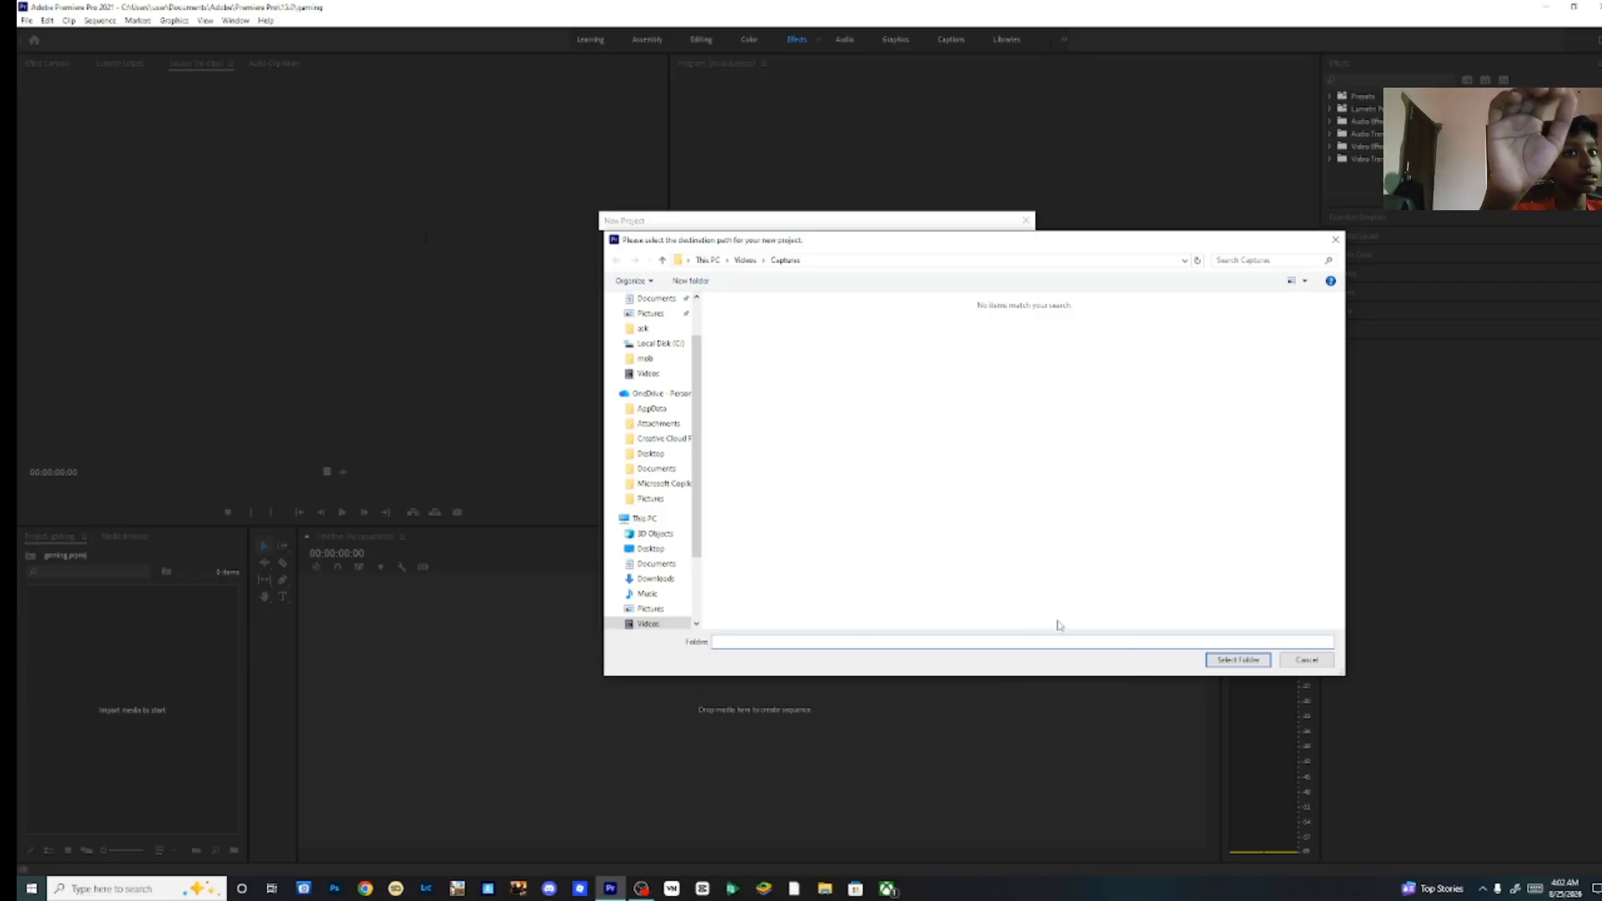
pyautogui.click(1224, 663)
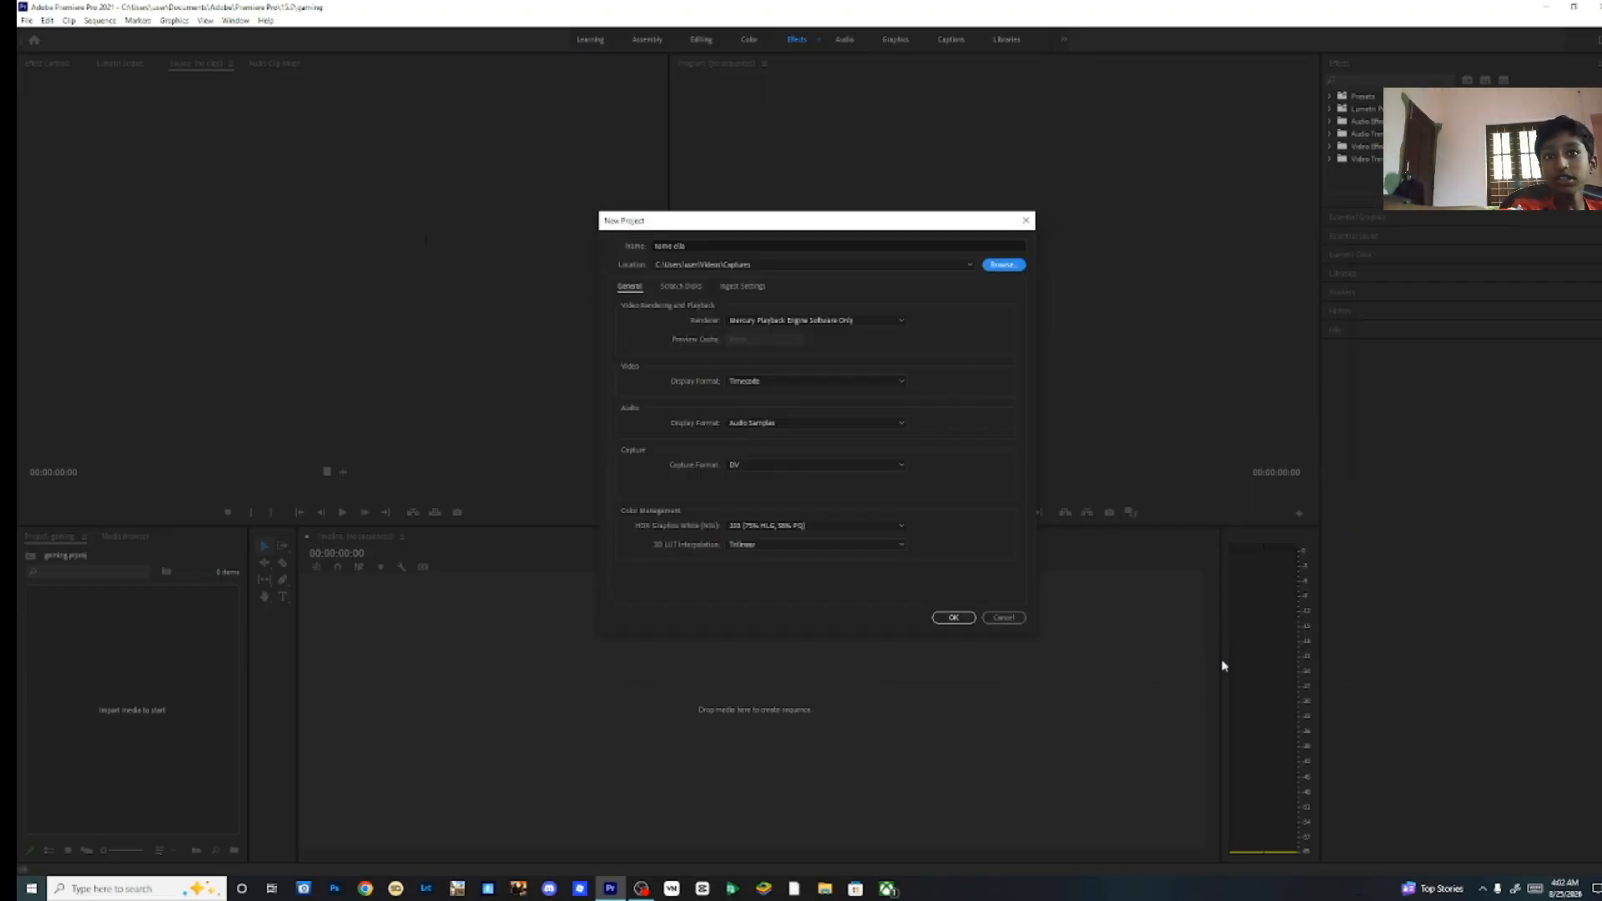
pyautogui.click(953, 618)
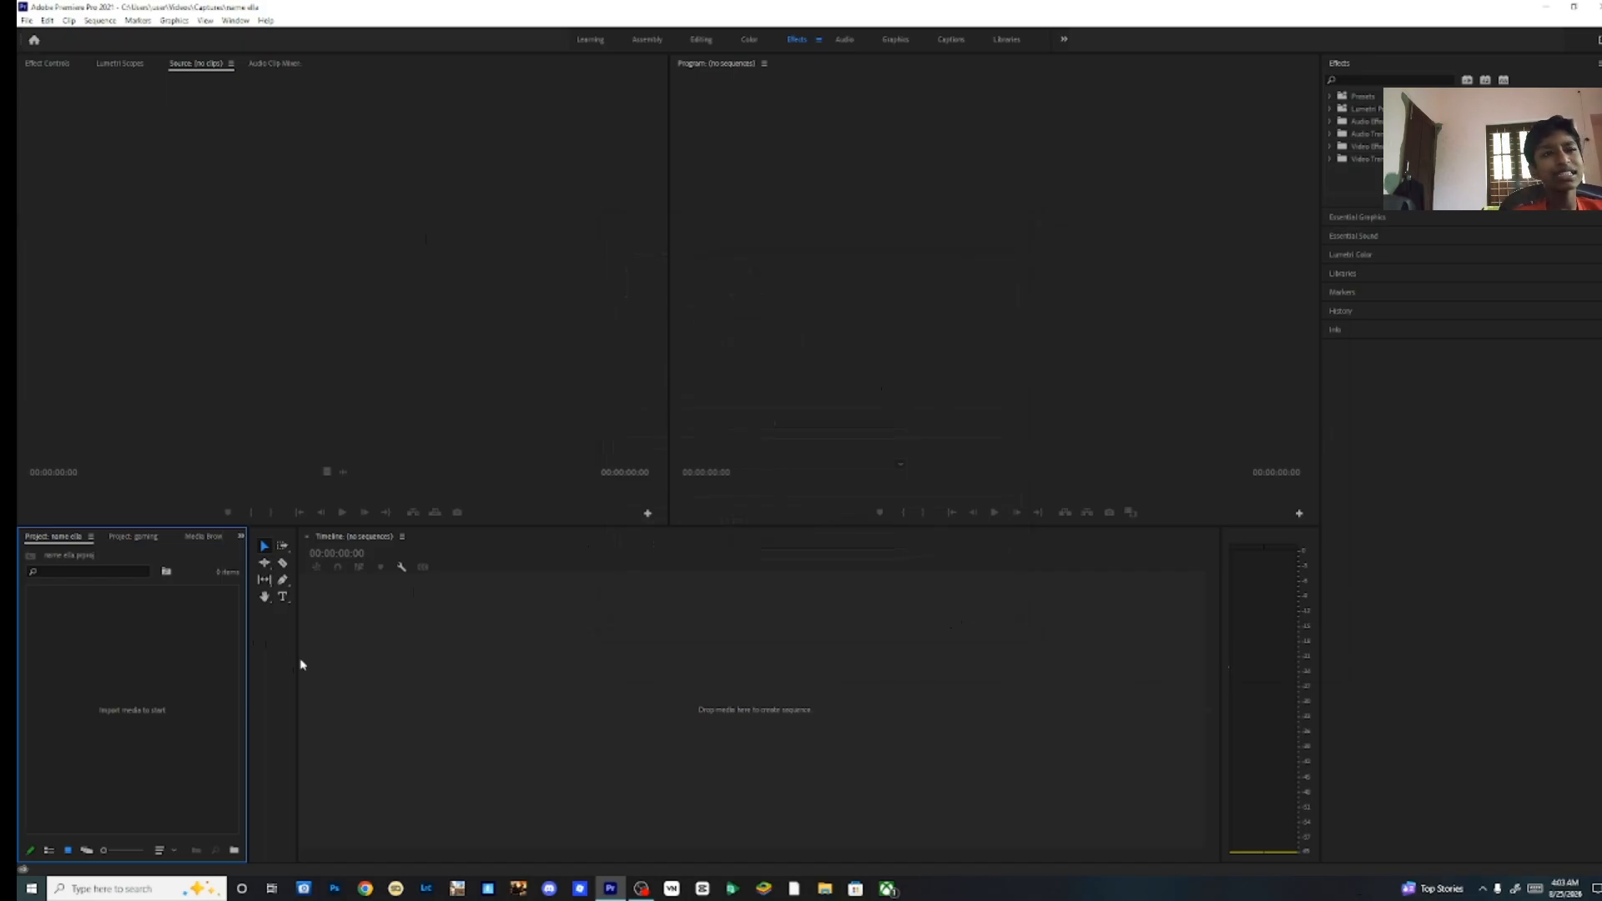
# Try the Effects and Color workspaces and settle on the Editing workspace.
pyautogui.click(691, 41)
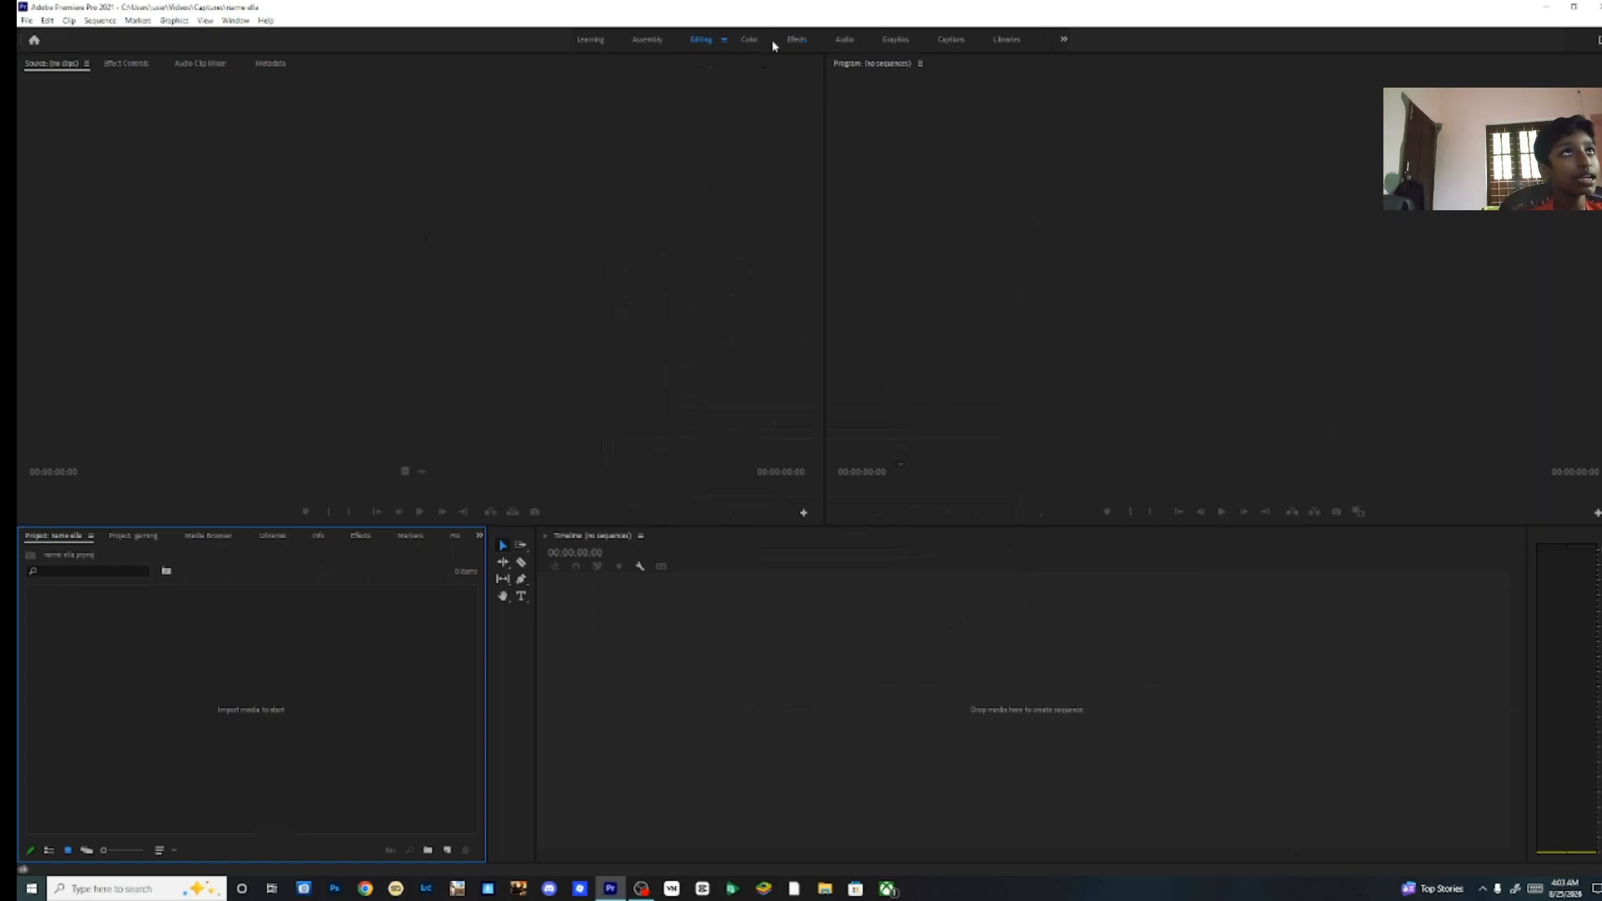
pyautogui.click(797, 42)
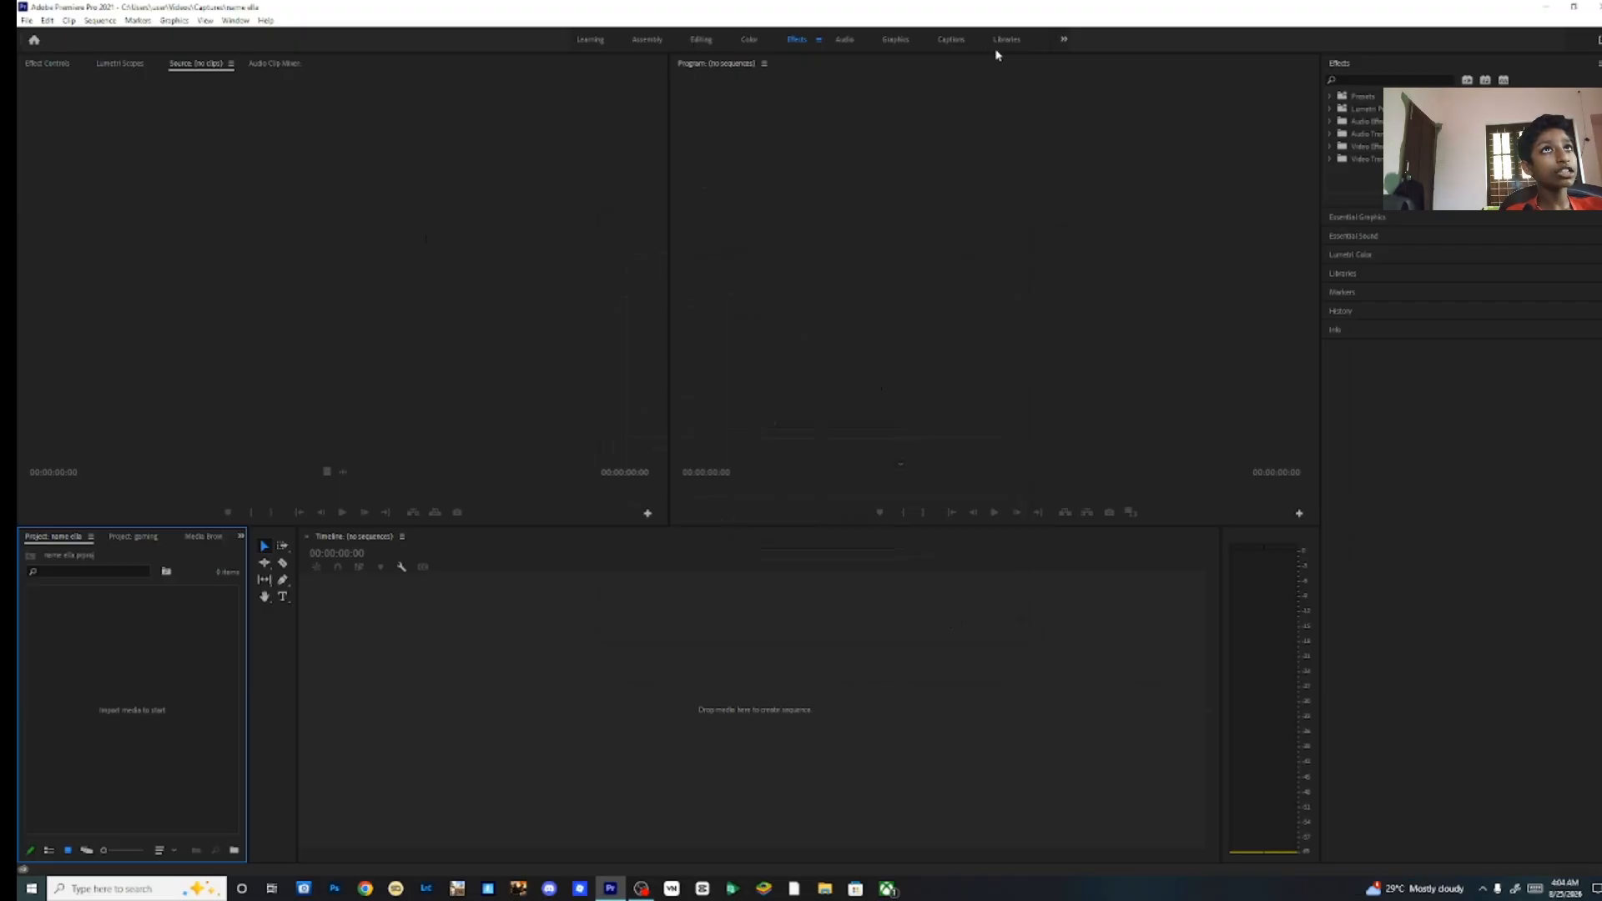
pyautogui.click(236, 20)
pyautogui.moveTo(261, 36)
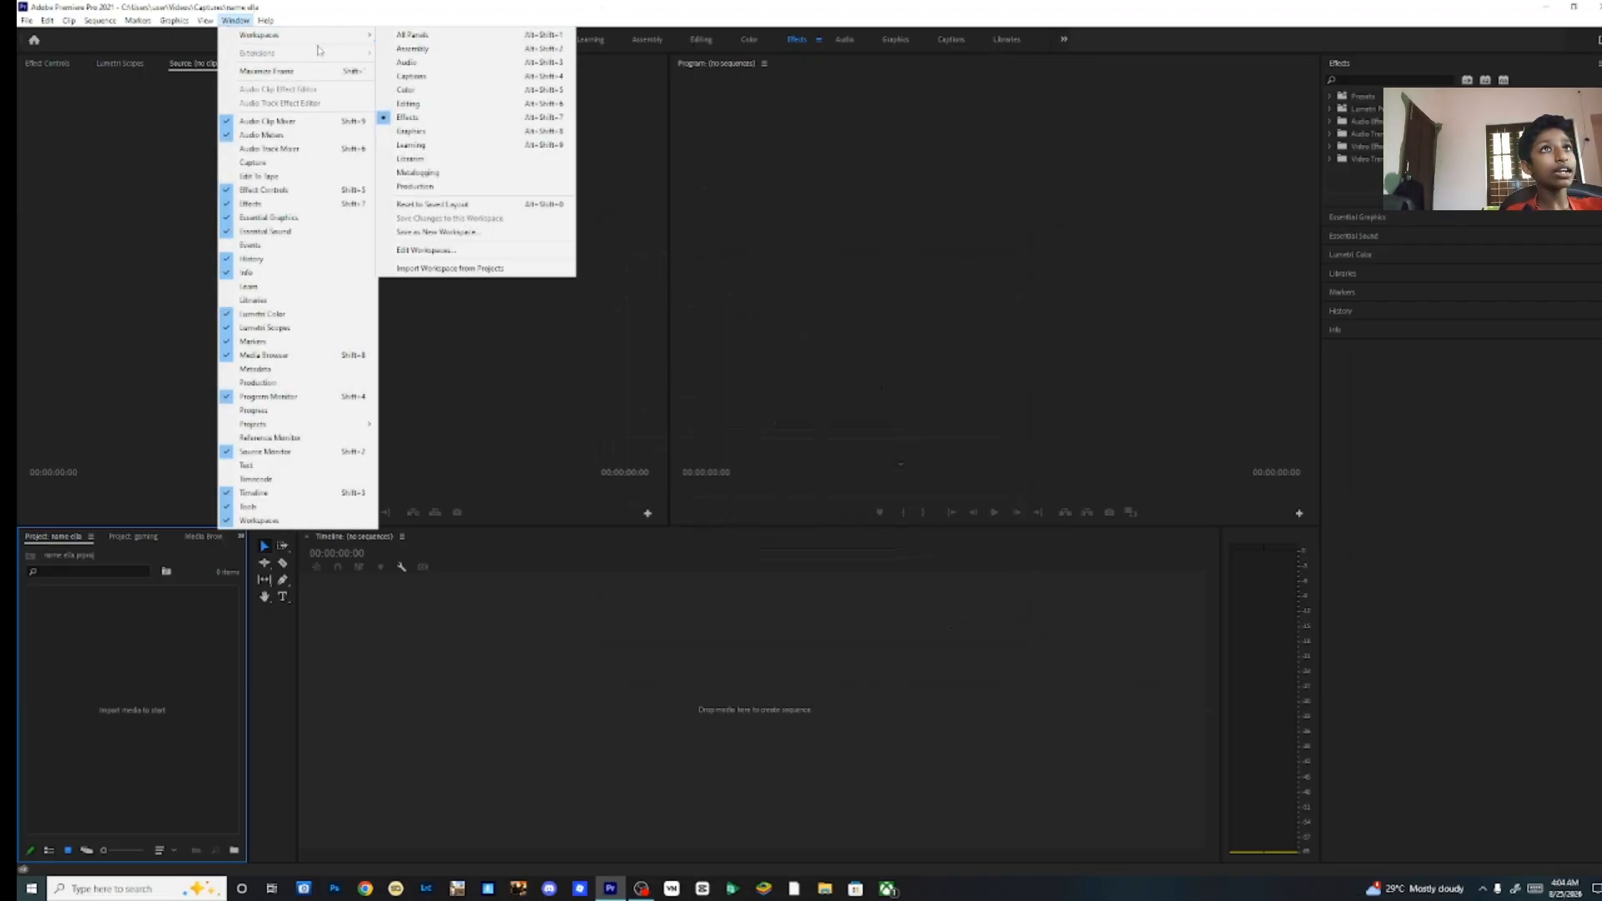
pyautogui.moveTo(342, 40)
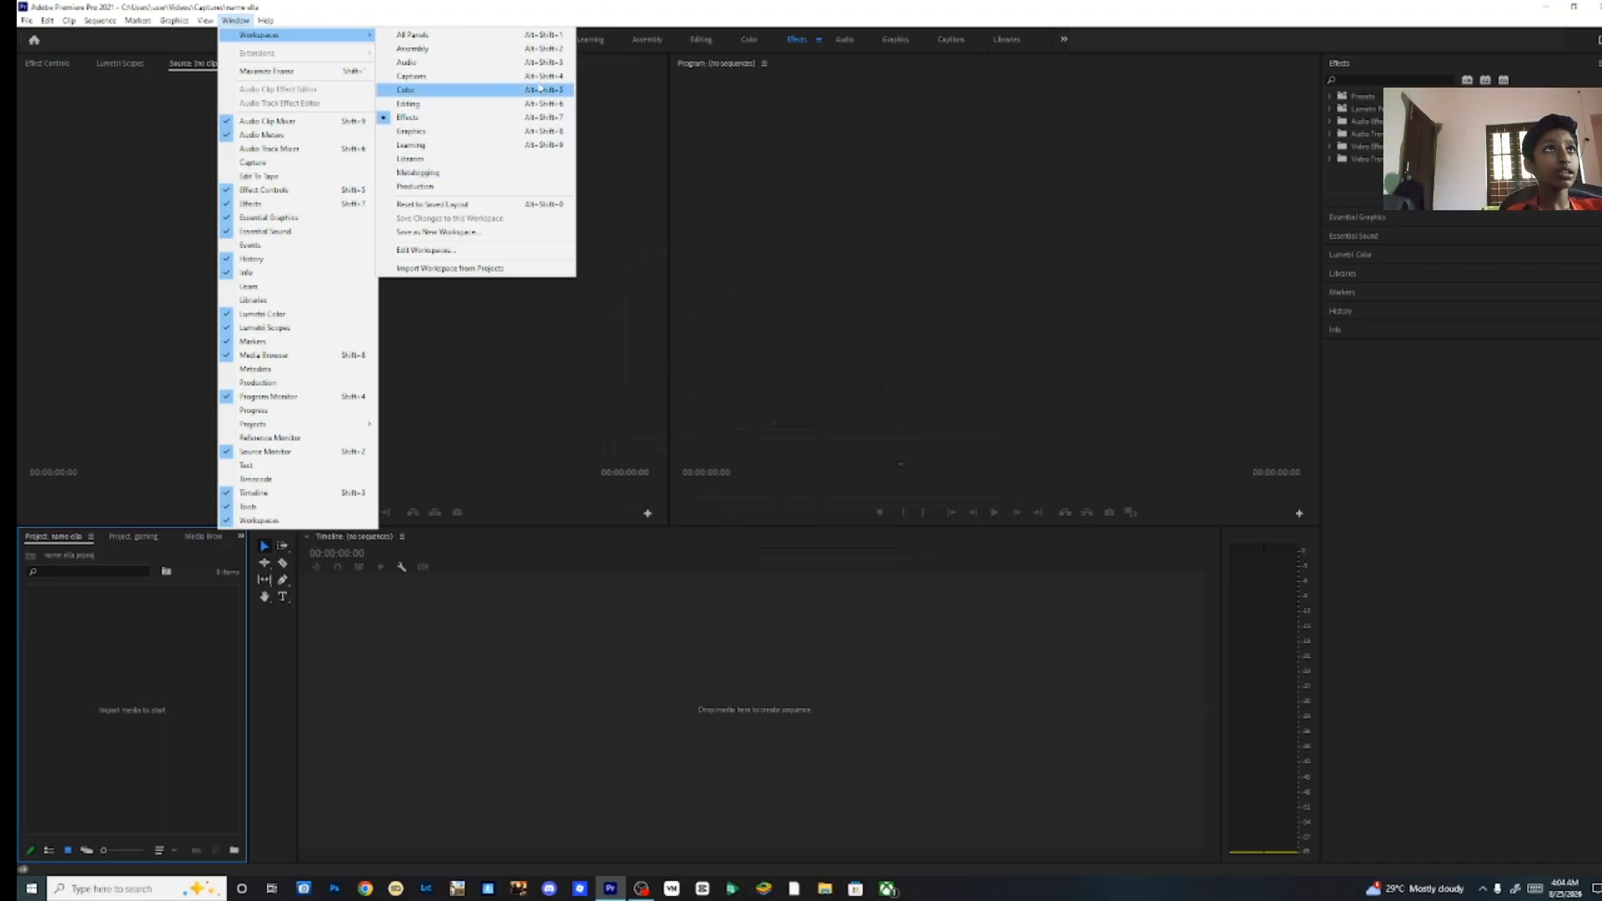
pyautogui.click(486, 106)
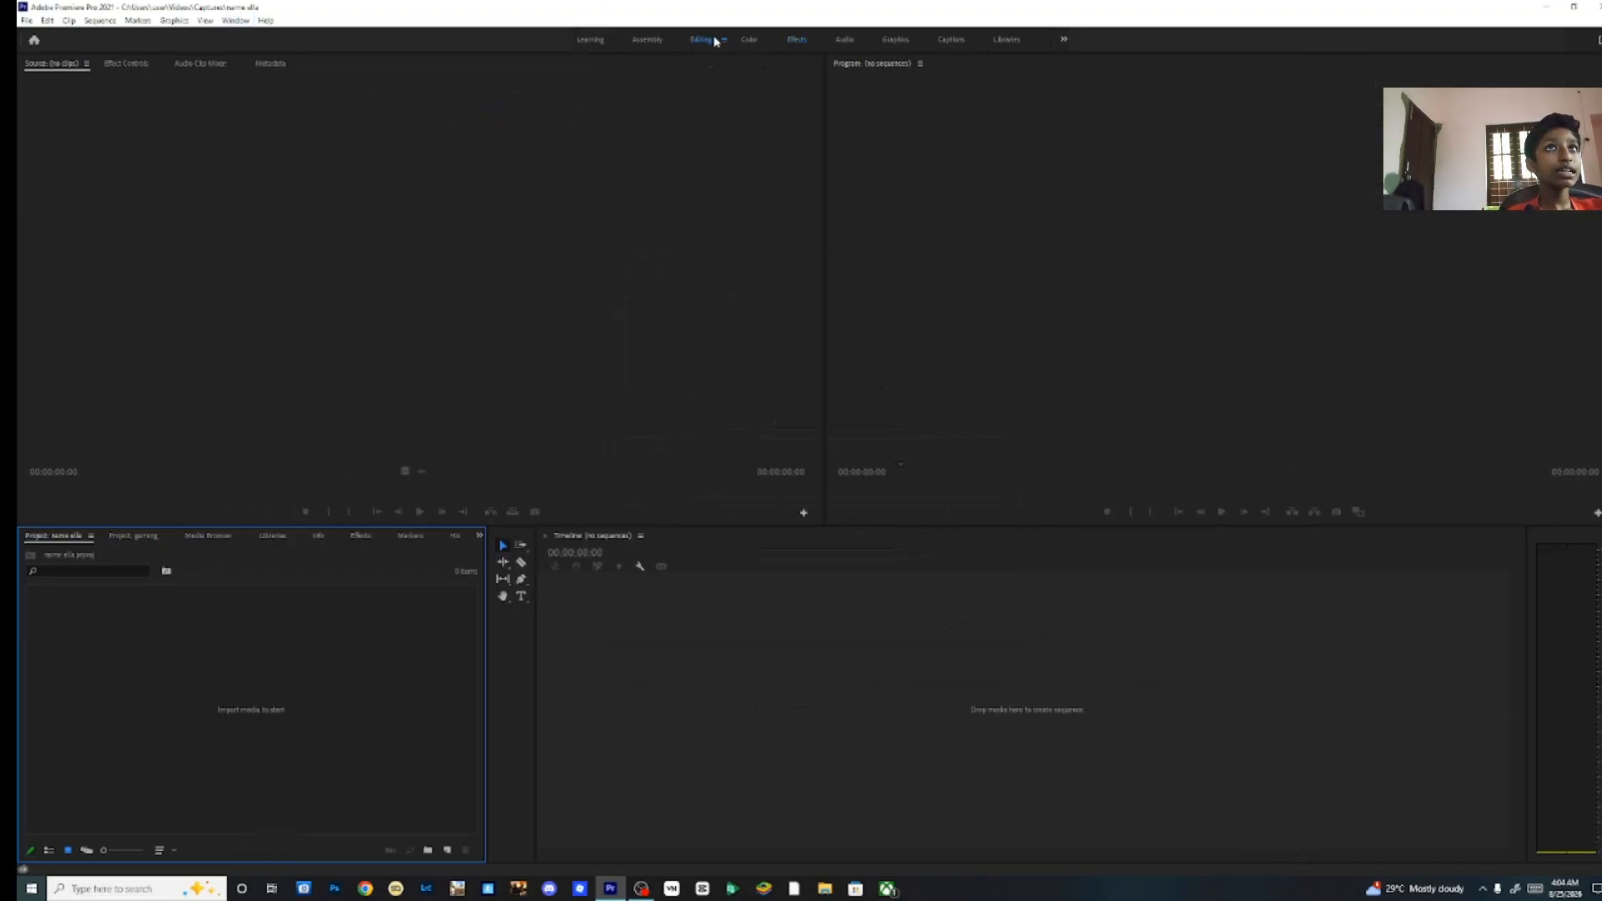
pyautogui.click(751, 43)
pyautogui.click(701, 40)
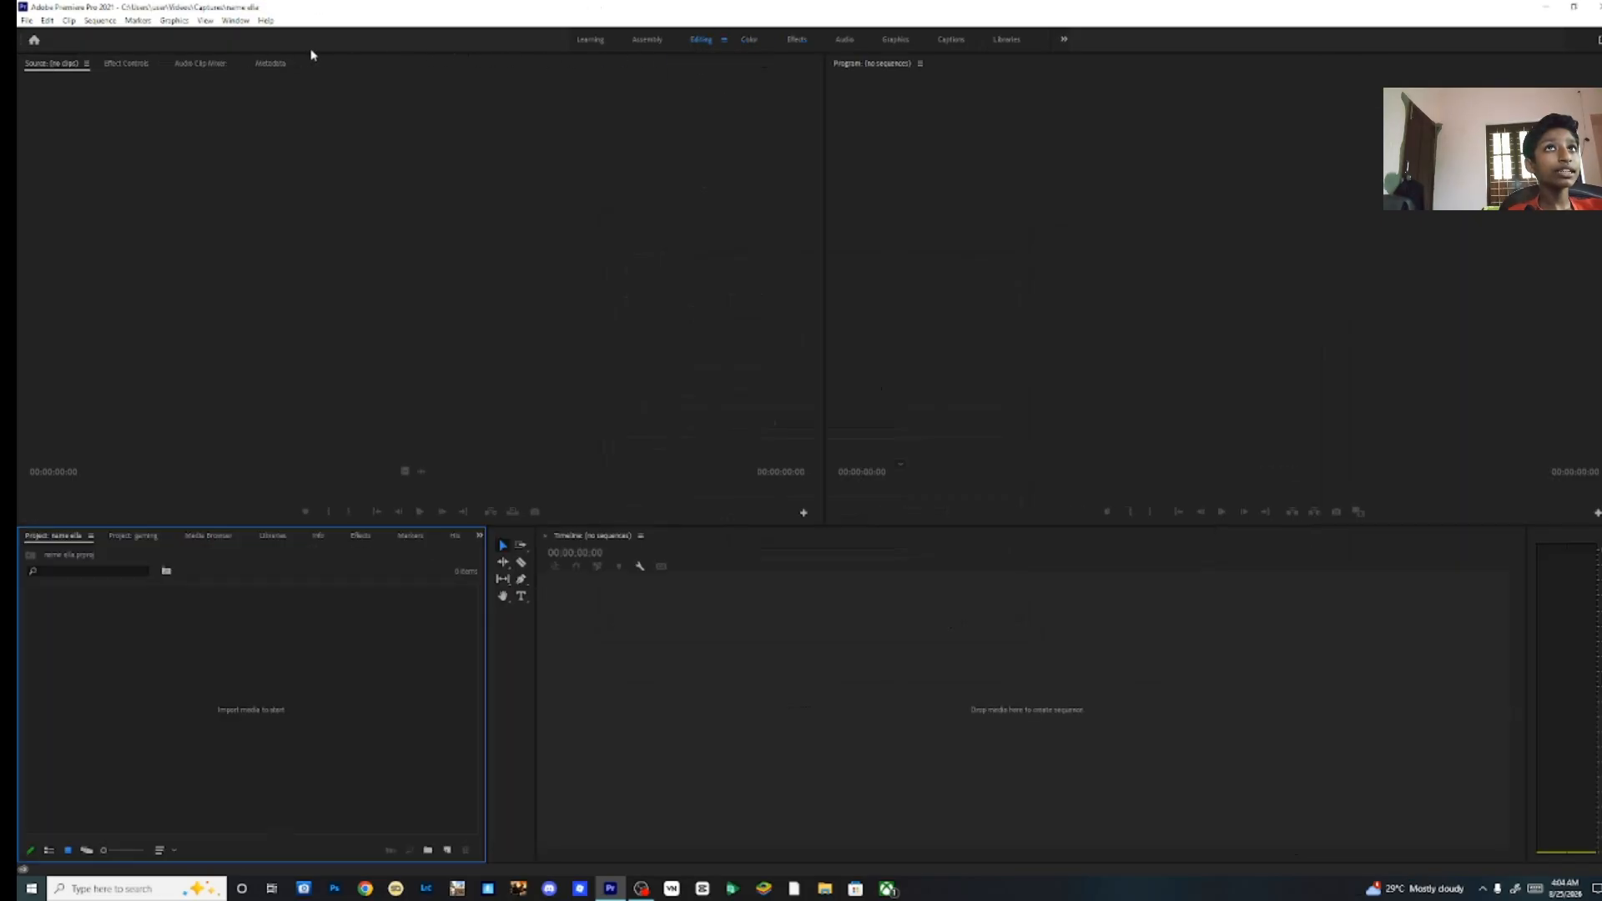
pyautogui.click(236, 21)
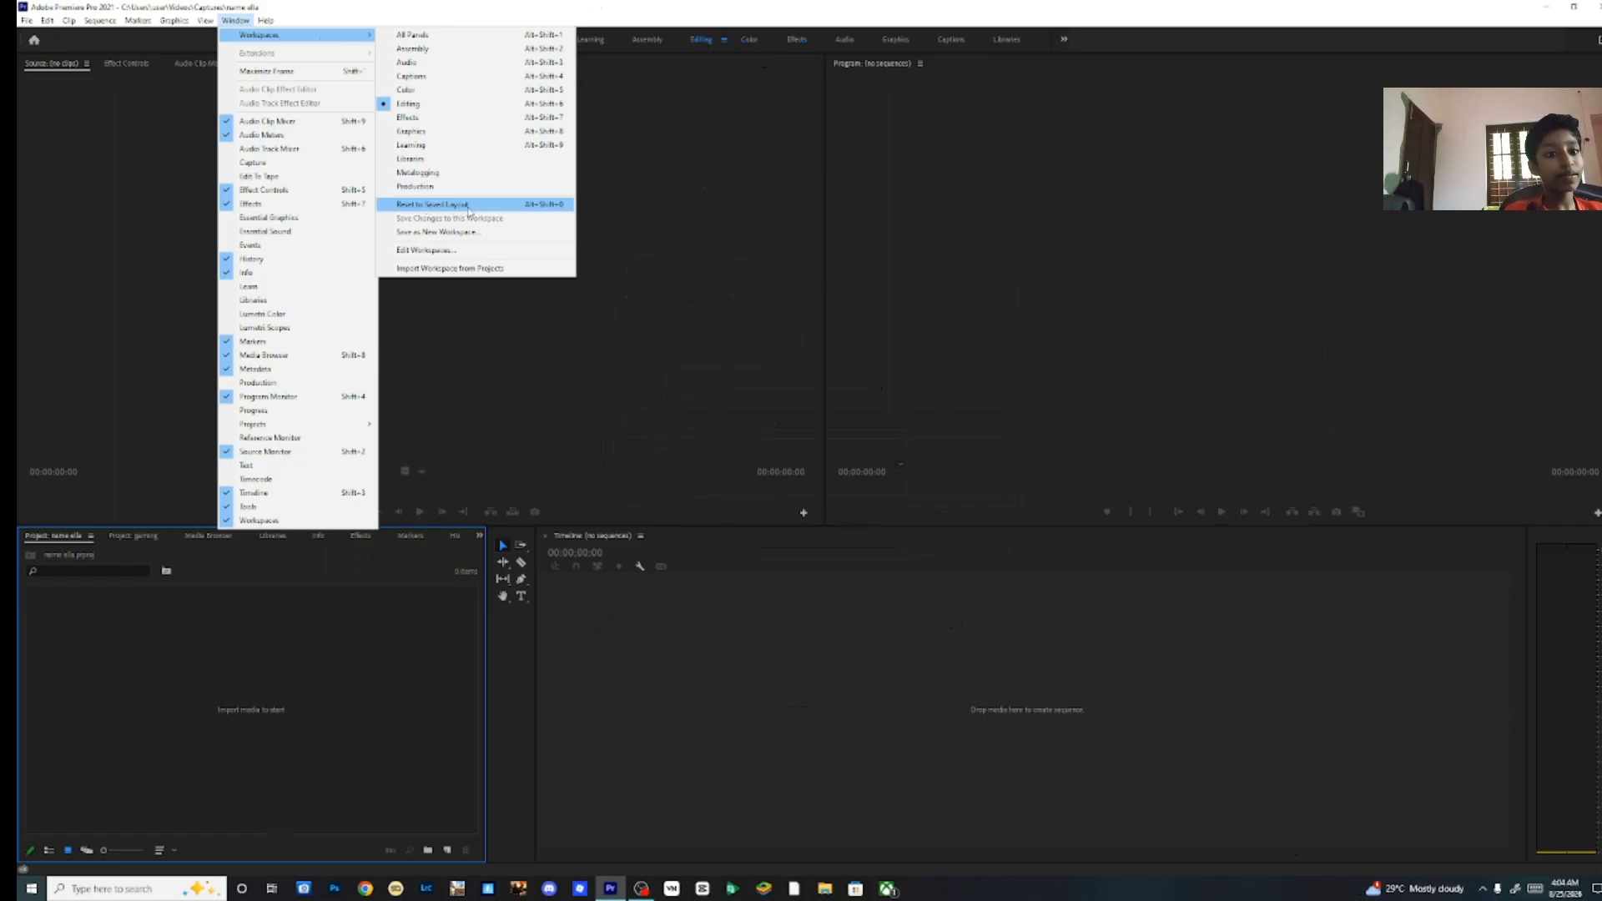
pyautogui.click(546, 311)
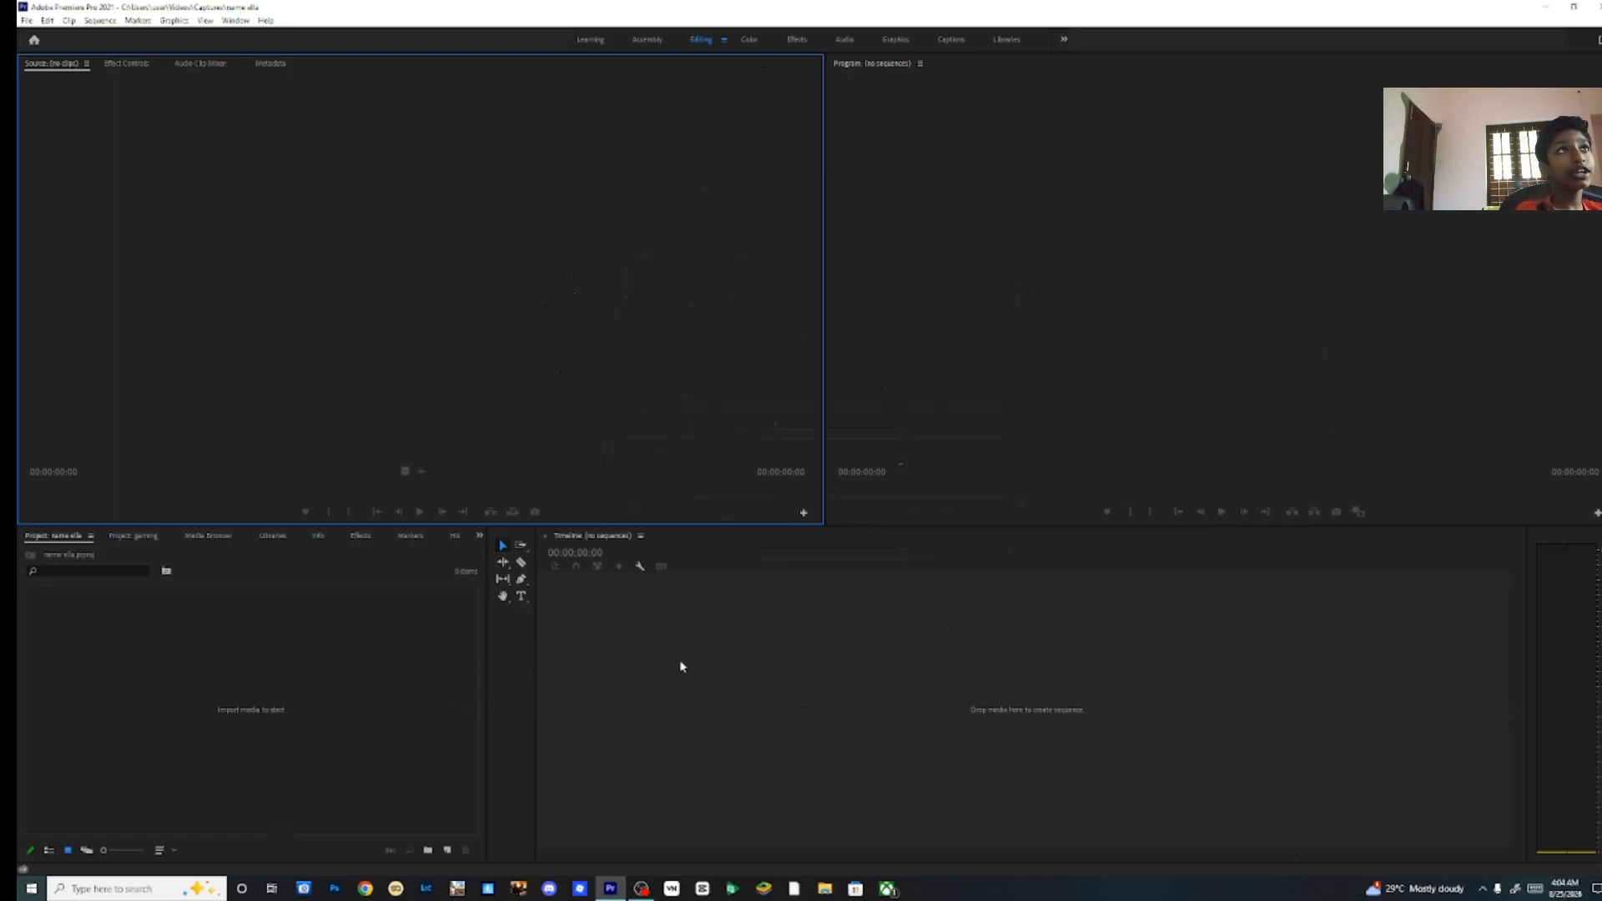
pyautogui.click(839, 658)
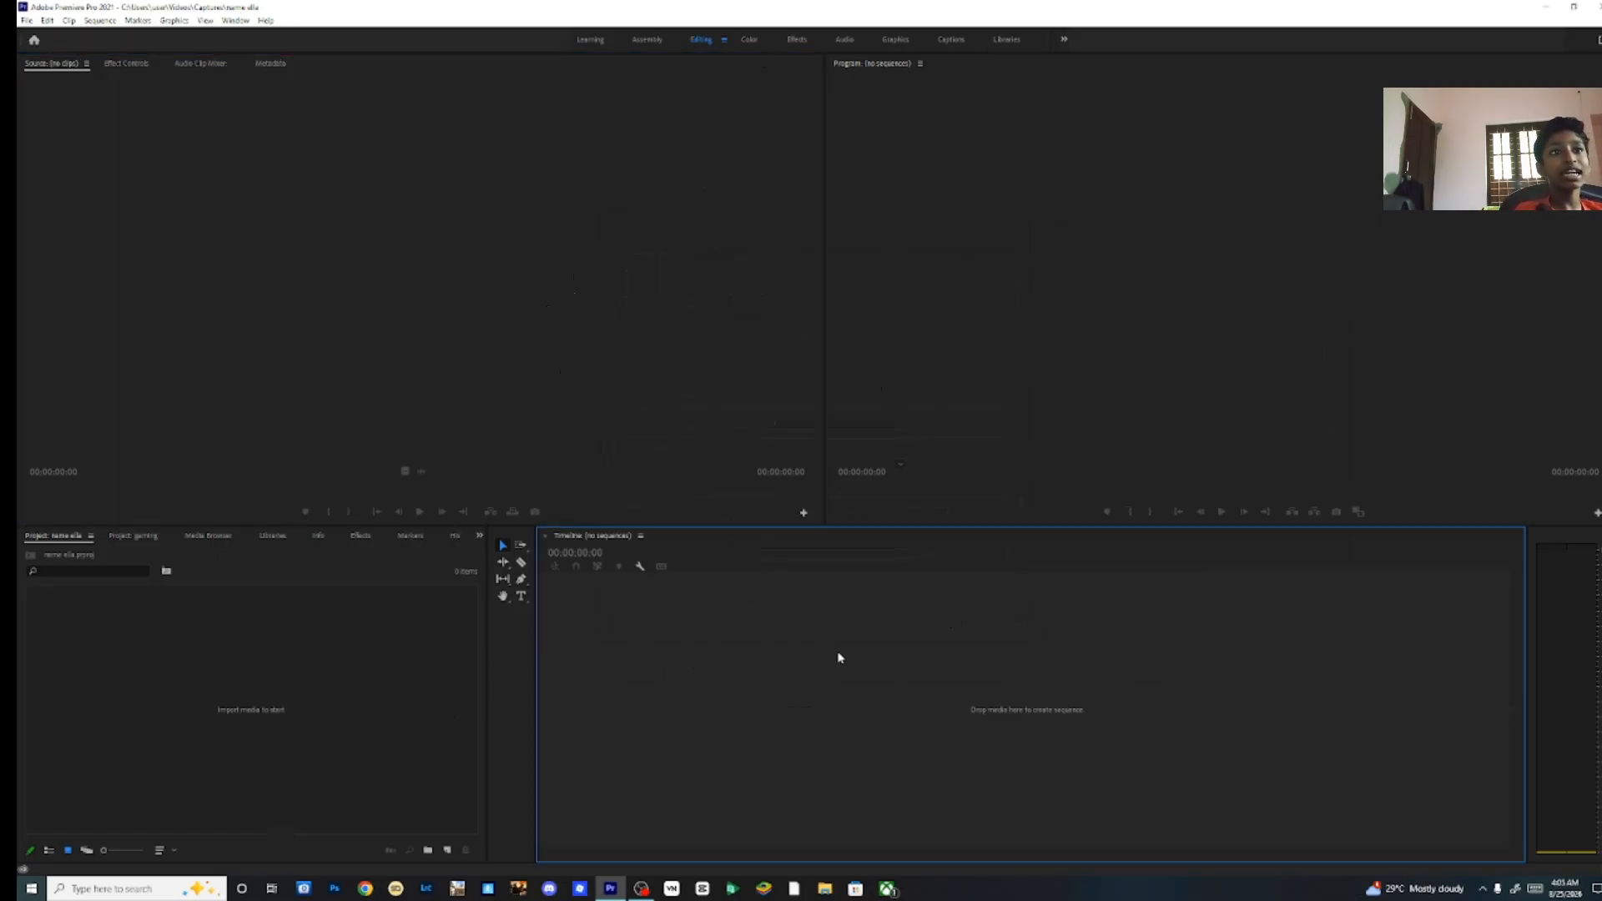
pyautogui.click(658, 421)
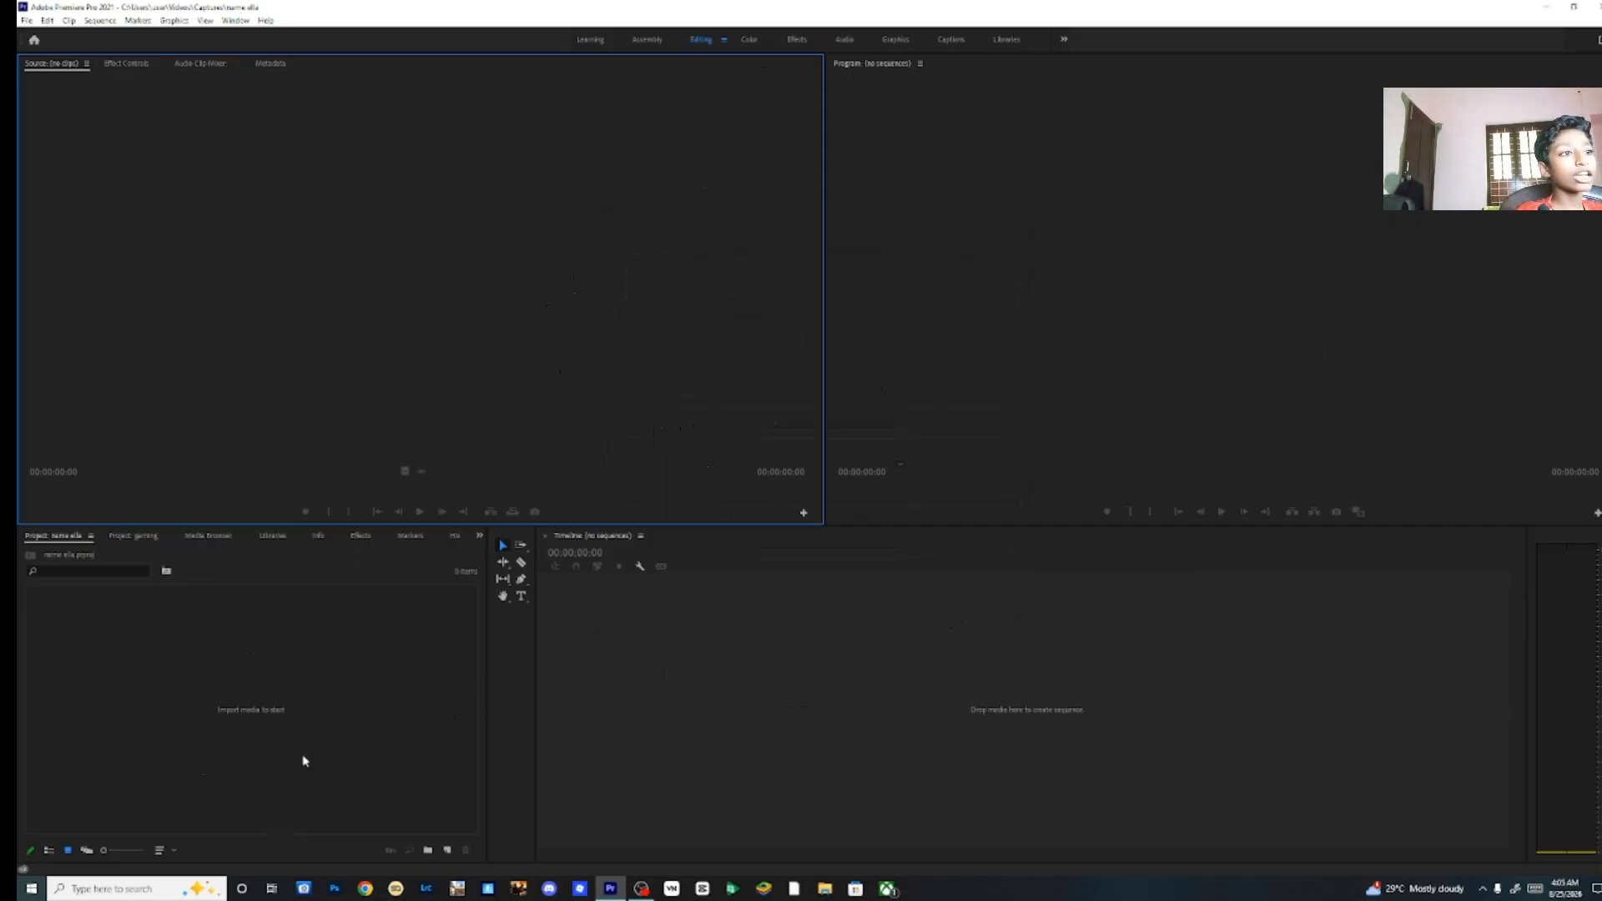
pyautogui.click(323, 738)
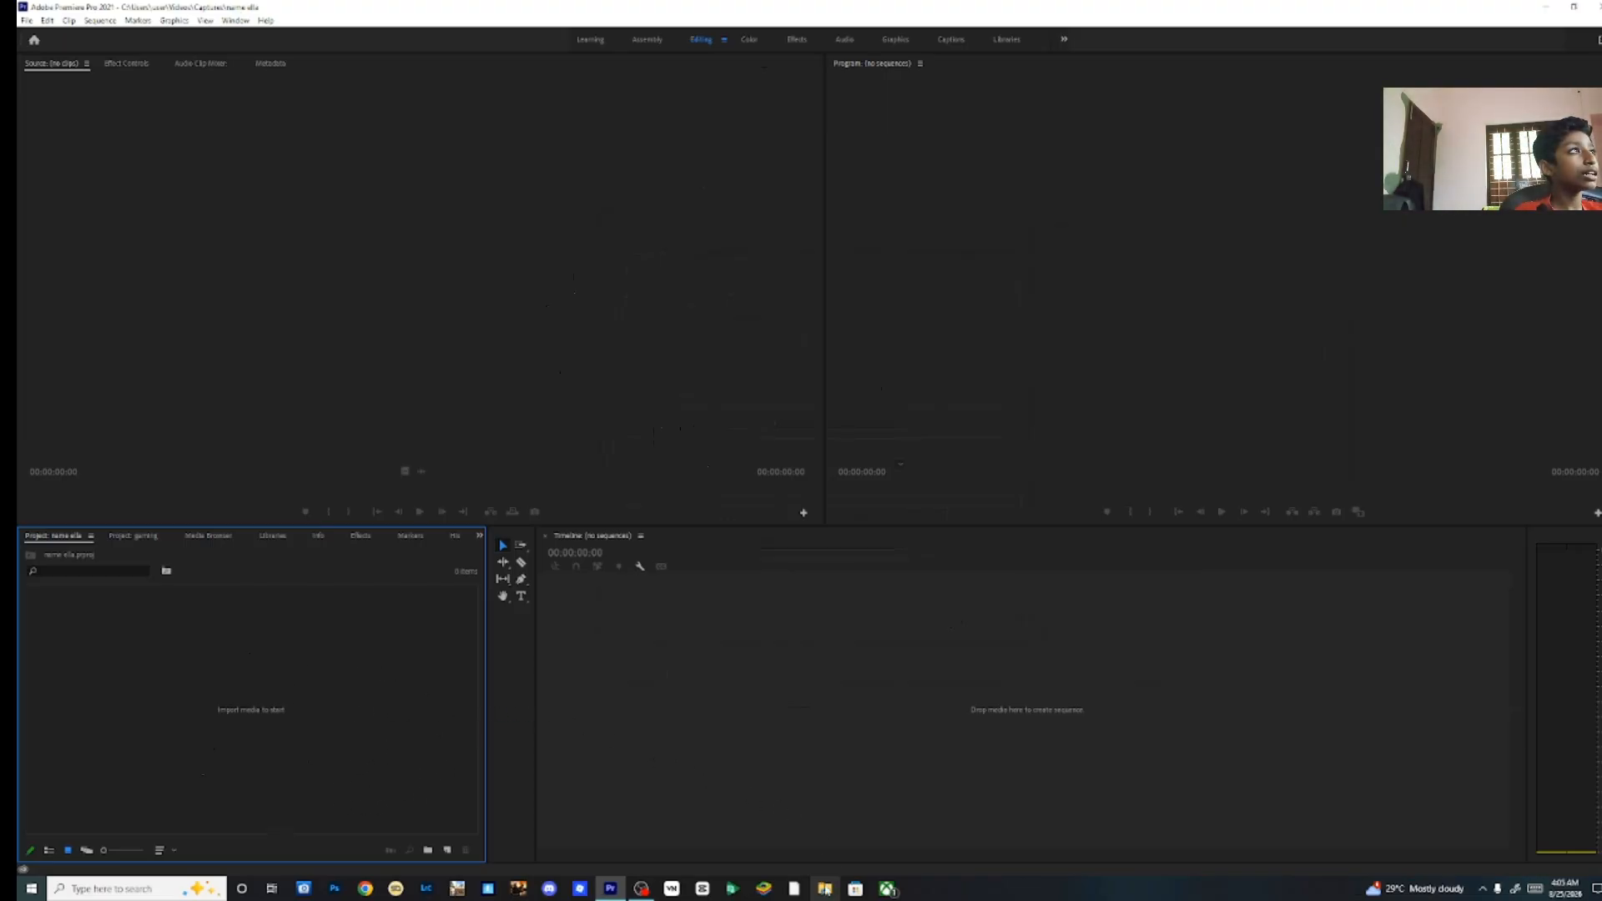
# Import the MP4 video from the Videos folder in File Explorer into the project, and close the Explorer window.
pyautogui.press('super+e')
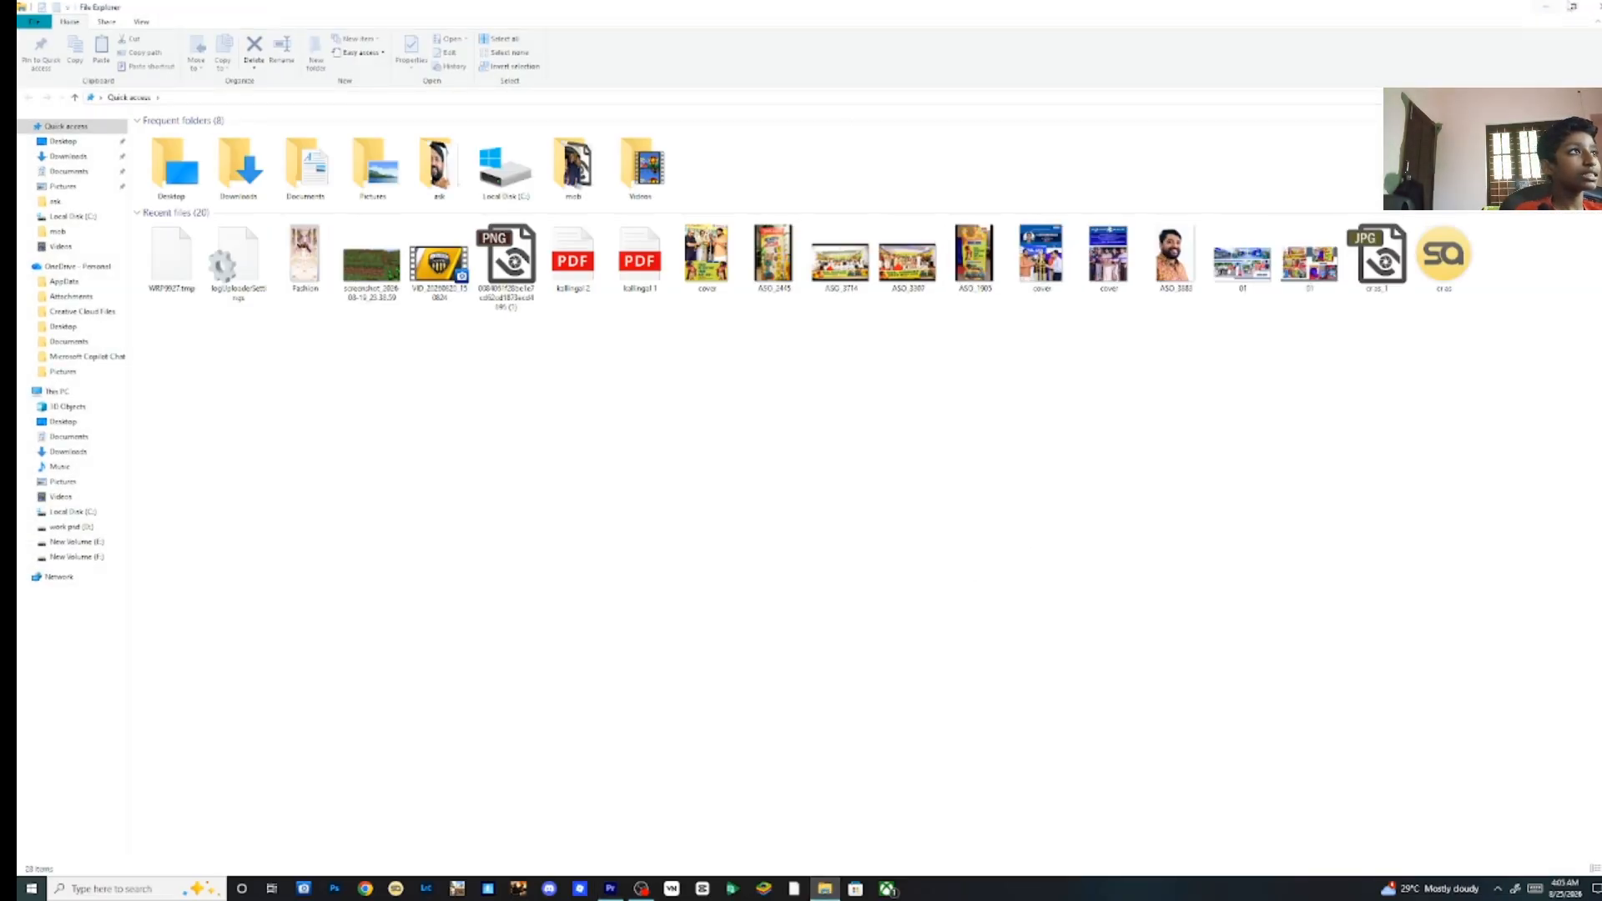
pyautogui.click(1561, 6)
pyautogui.moveTo(1249, 93); pyautogui.dragTo(1441, 67)
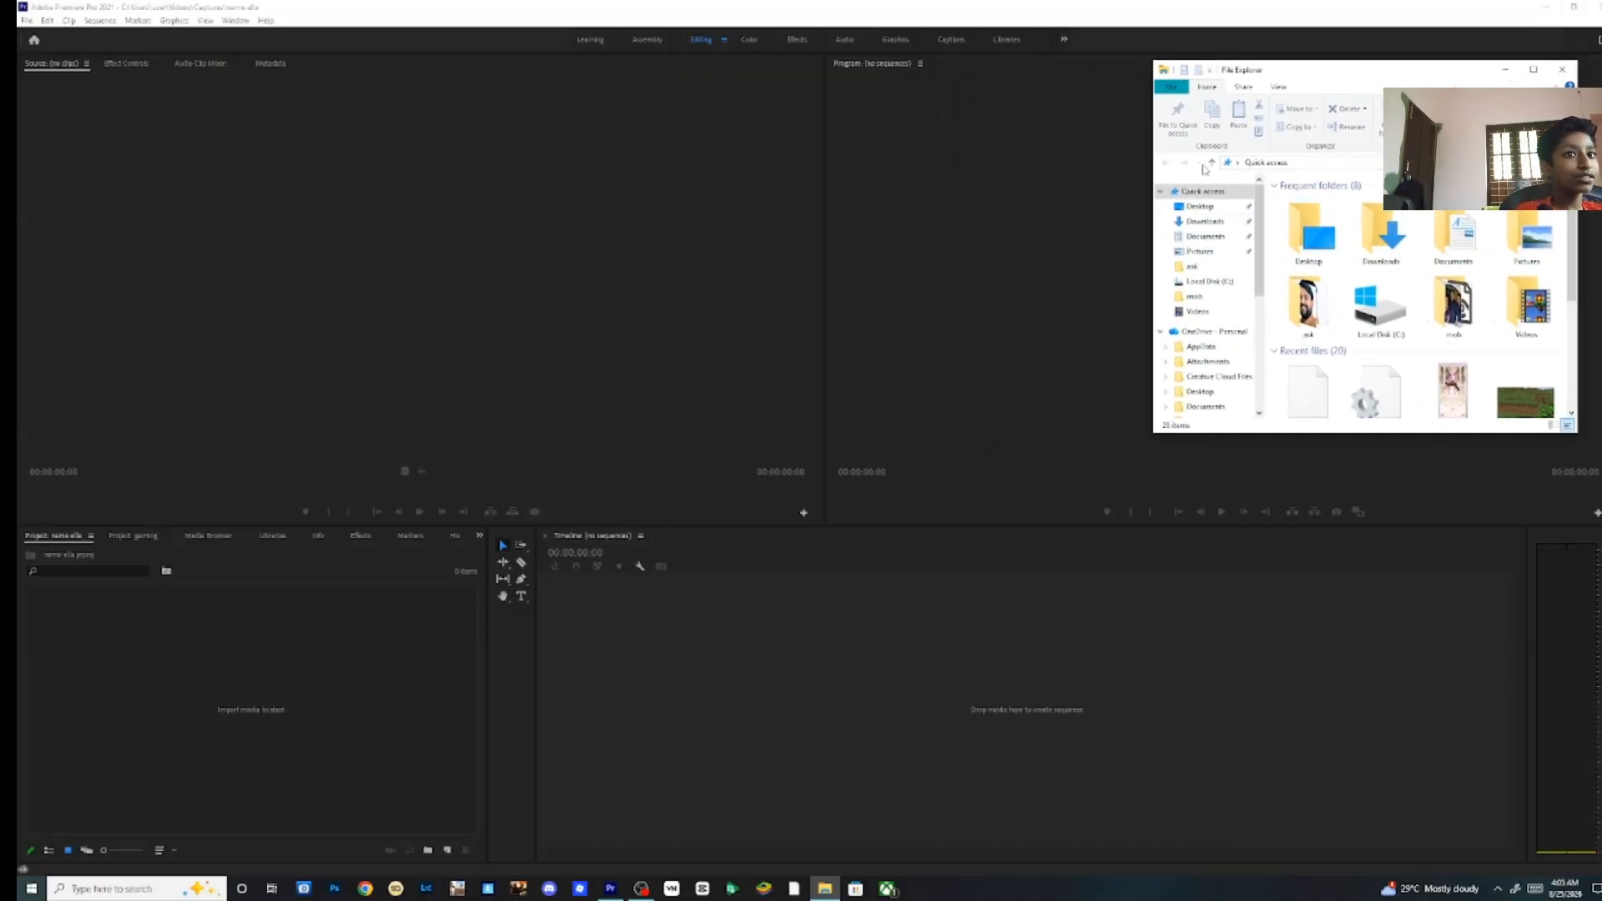
pyautogui.click(1198, 311)
pyautogui.click(1458, 229)
pyautogui.moveTo(1309, 258); pyautogui.dragTo(278, 698)
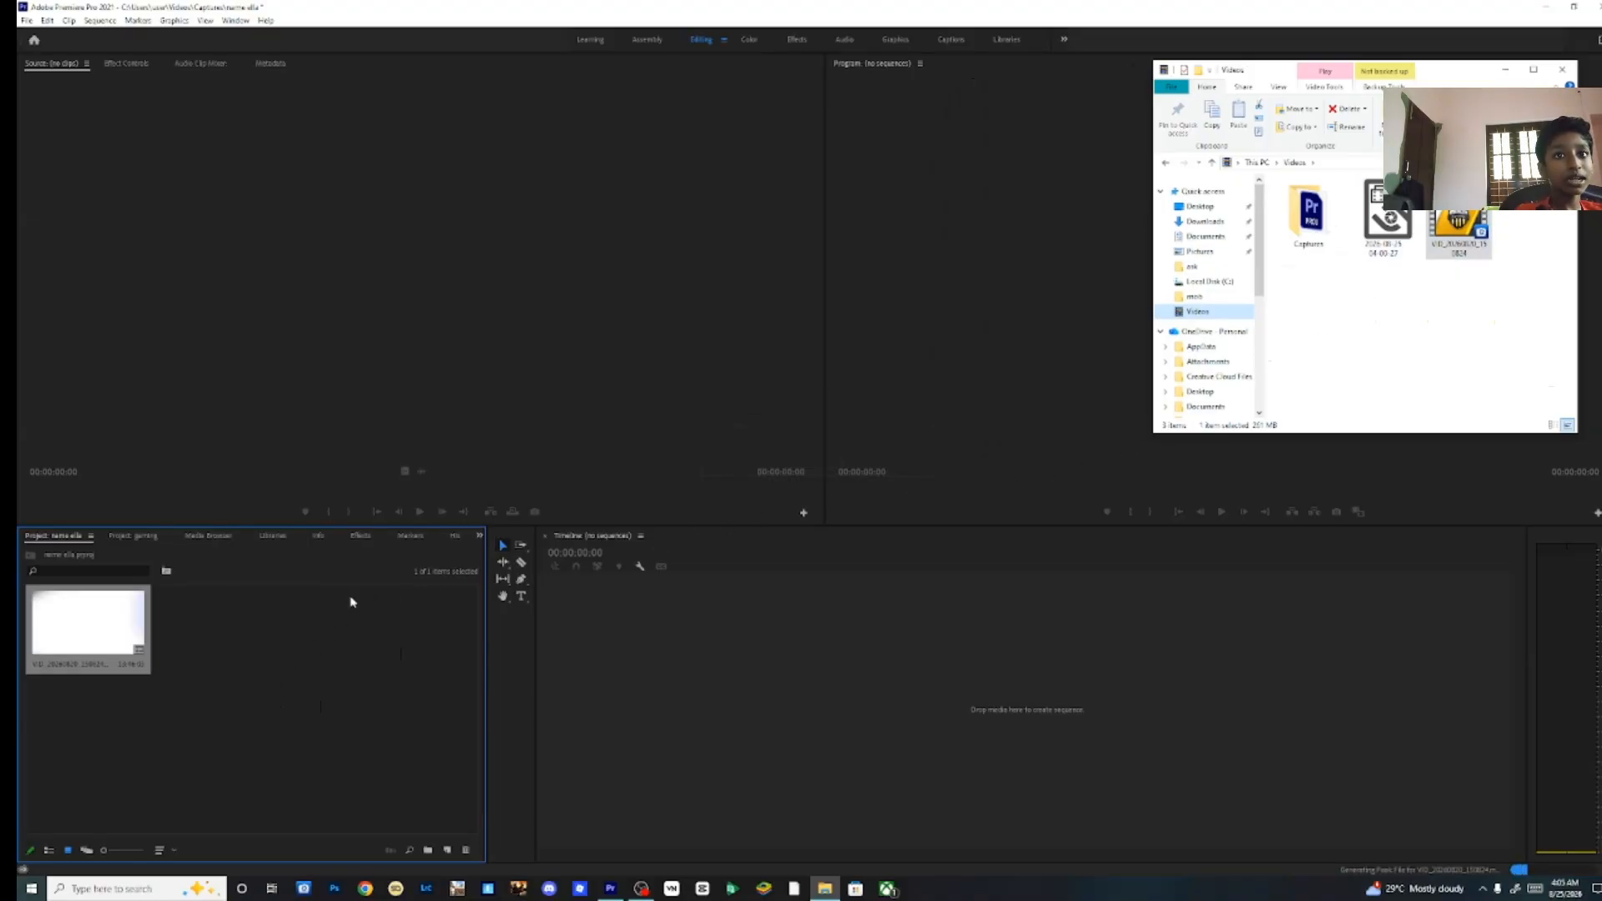
pyautogui.click(1562, 70)
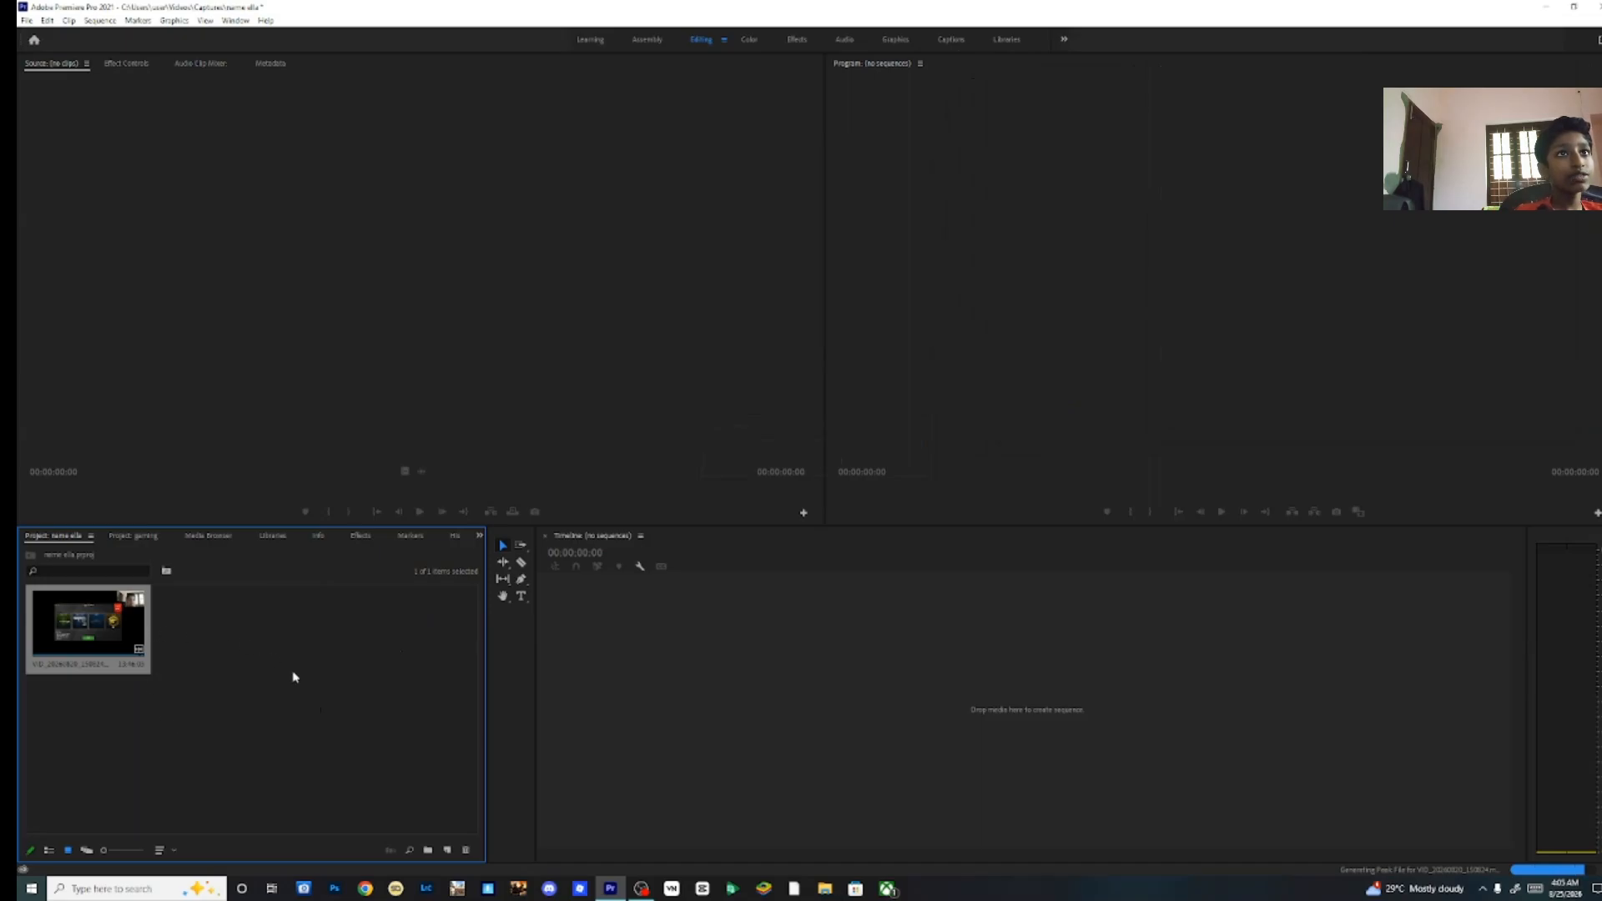
# Open the imported clip in the Source monitor and scrub back through it to the beginning.
pyautogui.doubleClick(97, 640)
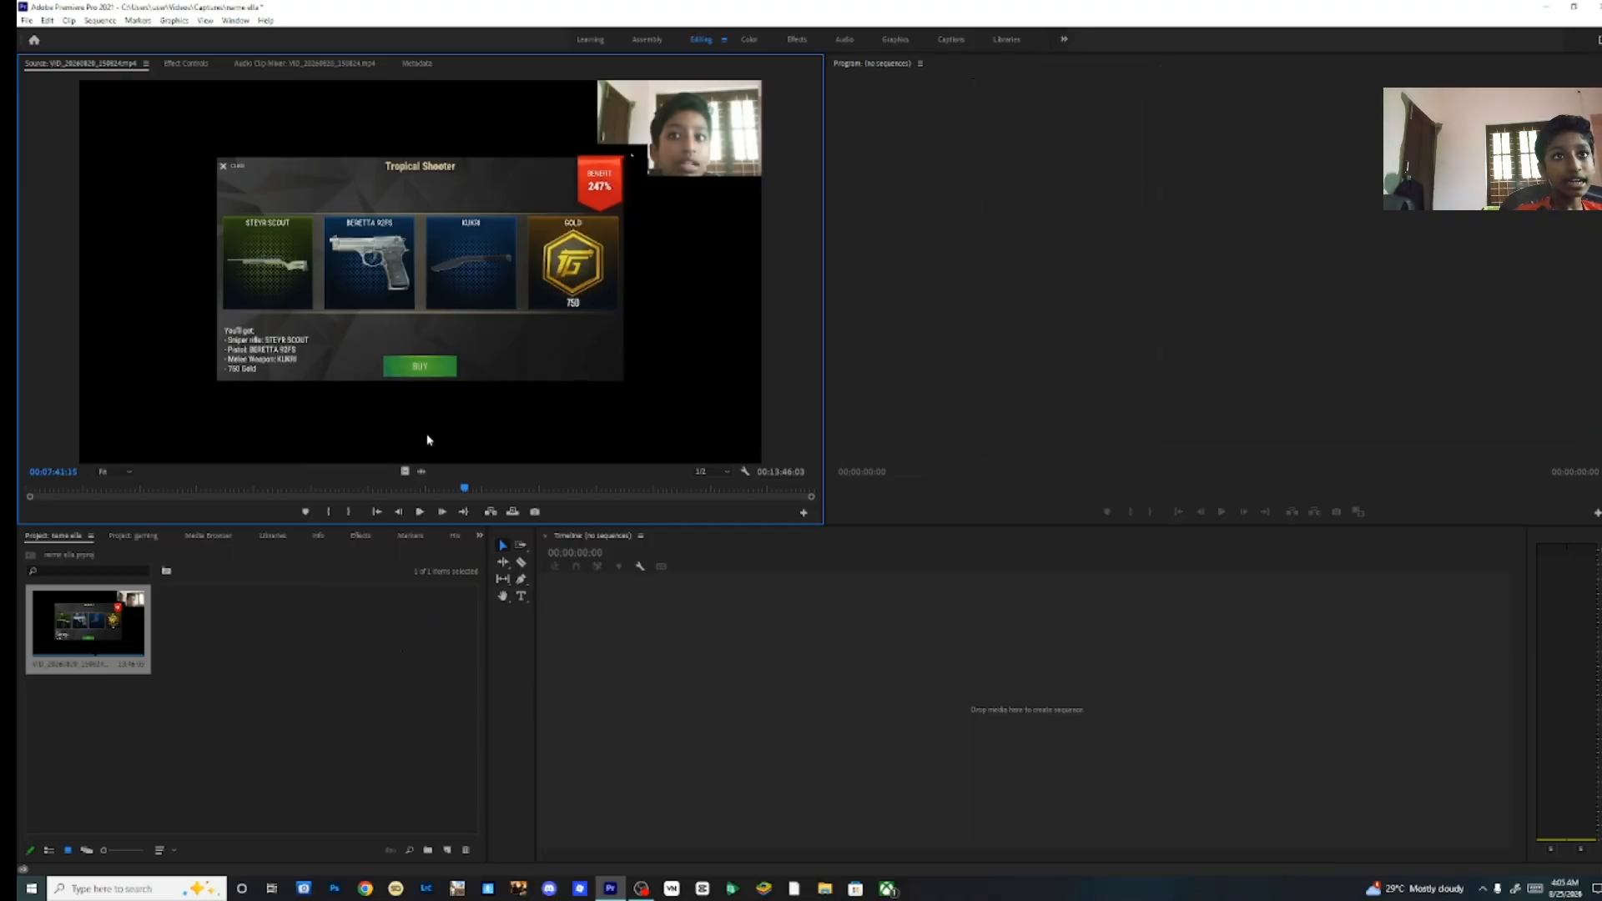
pyautogui.moveTo(465, 489); pyautogui.dragTo(83, 510)
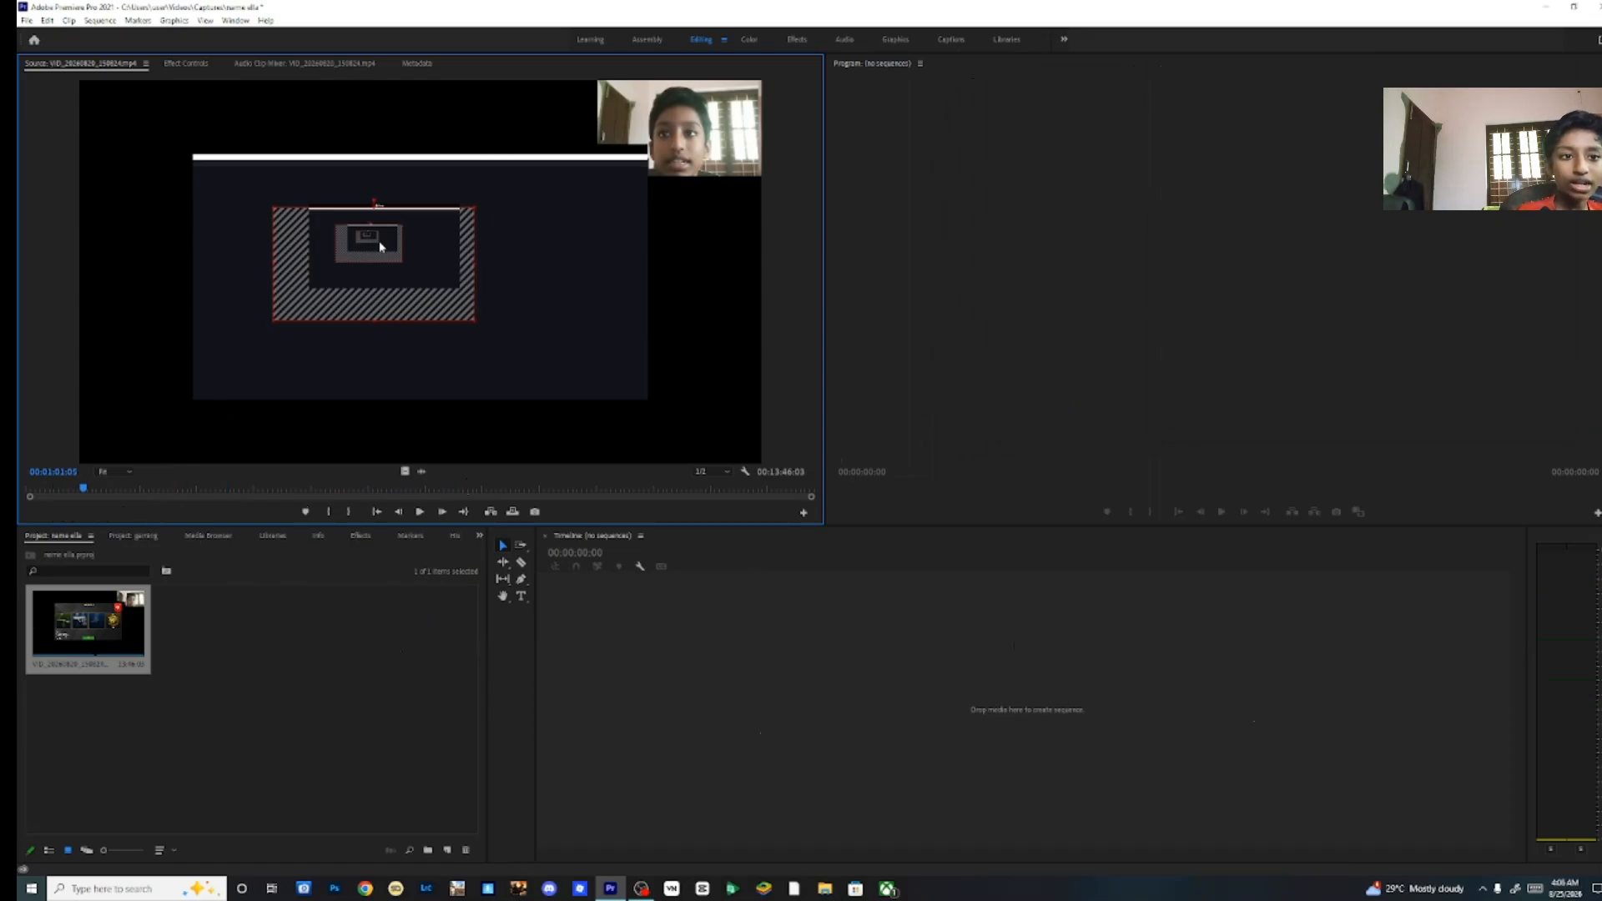
pyautogui.moveTo(84, 491); pyautogui.dragTo(20, 498)
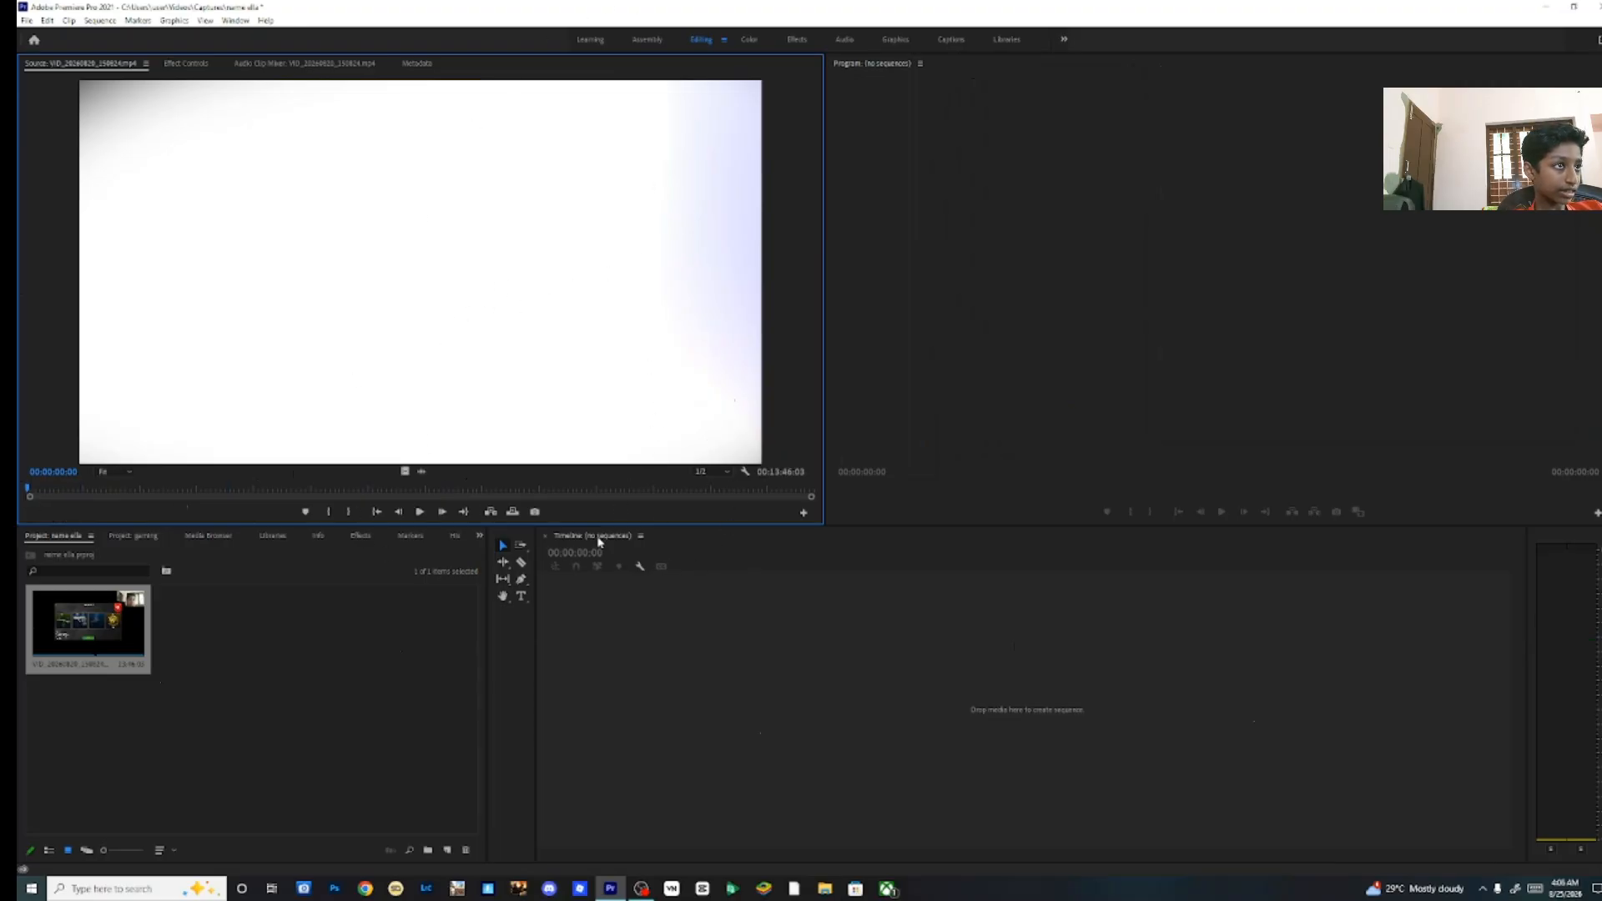
# Place the imported clip on the empty timeline to create a sequence from it.
pyautogui.click(96, 621)
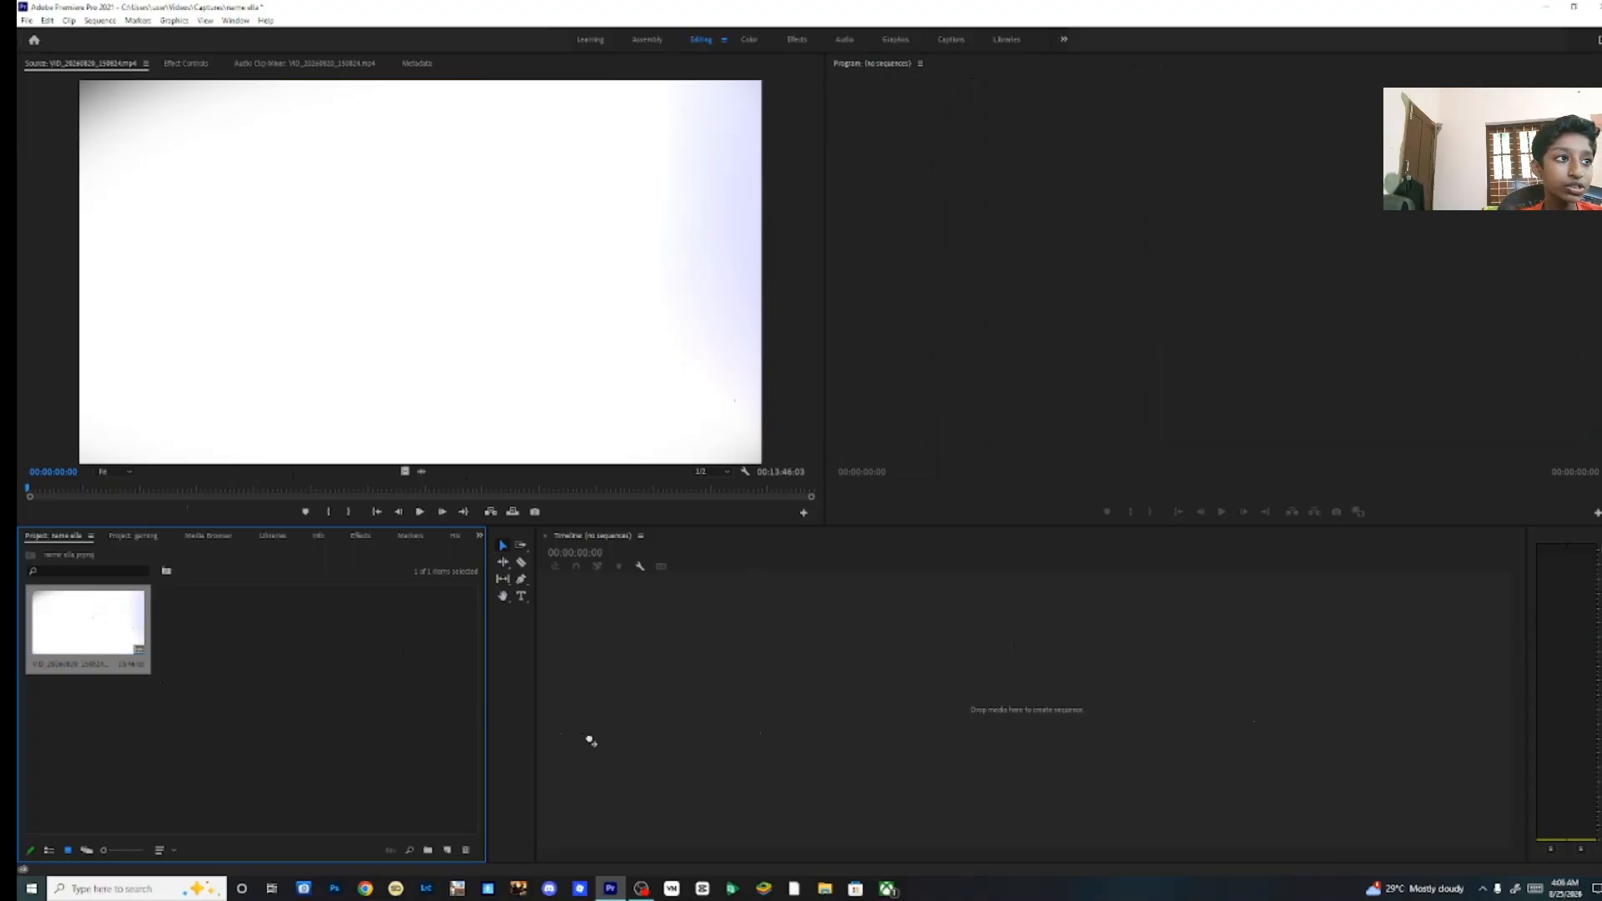
pyautogui.moveTo(725, 719); pyautogui.dragTo(723, 721)
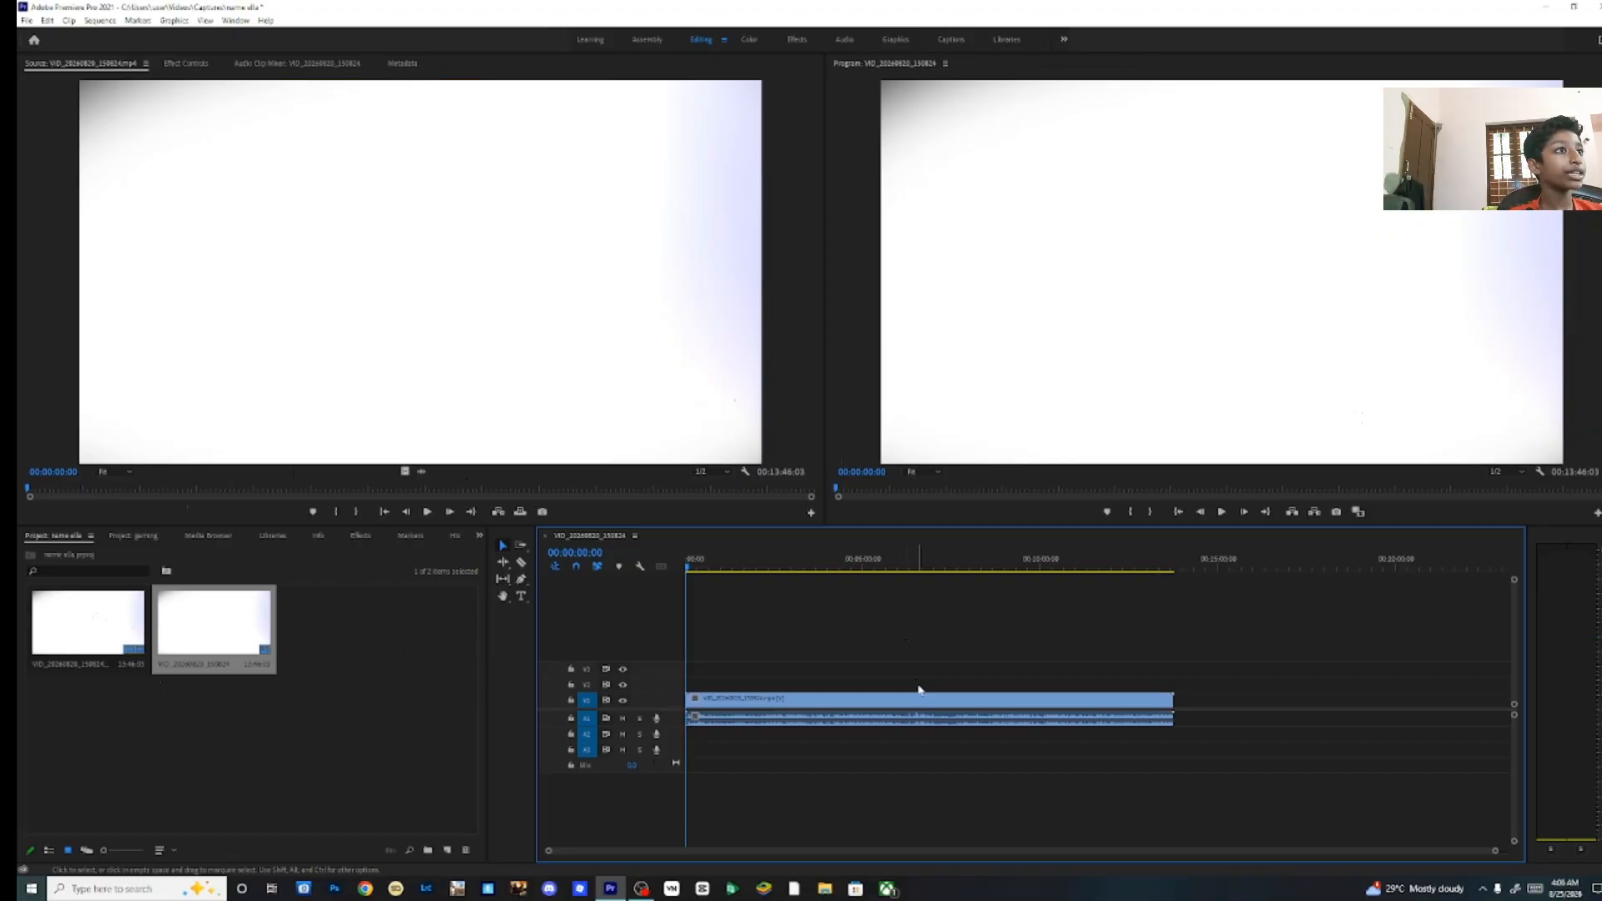
# Play the sequence, return the playhead to the start, and preview the opening again.
pyautogui.press('space')
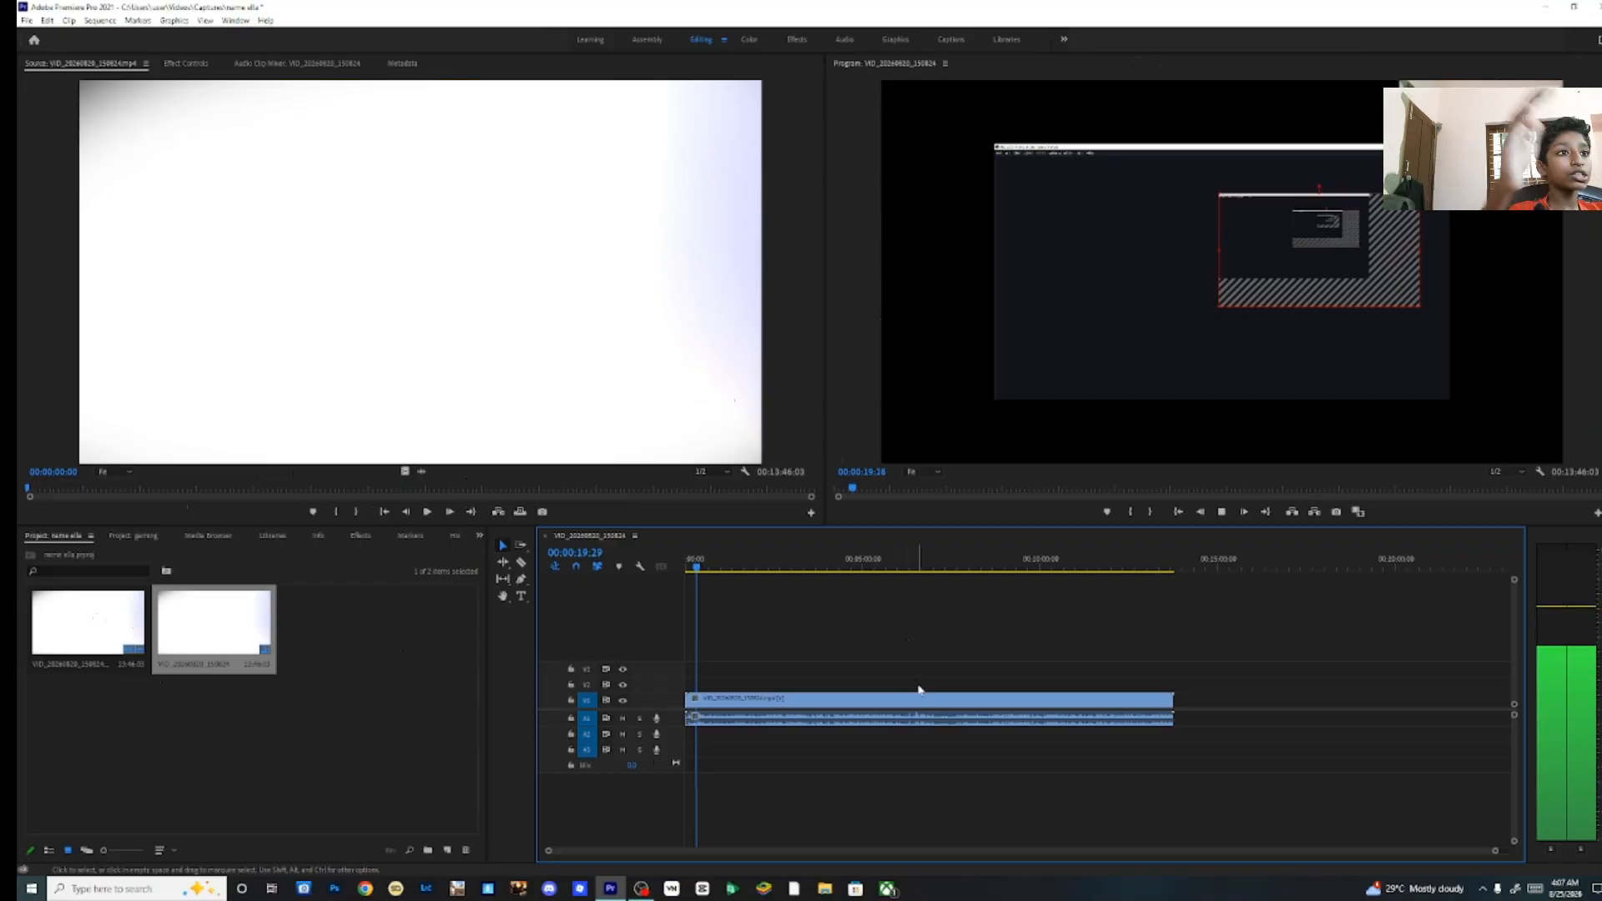
pyautogui.press('space')
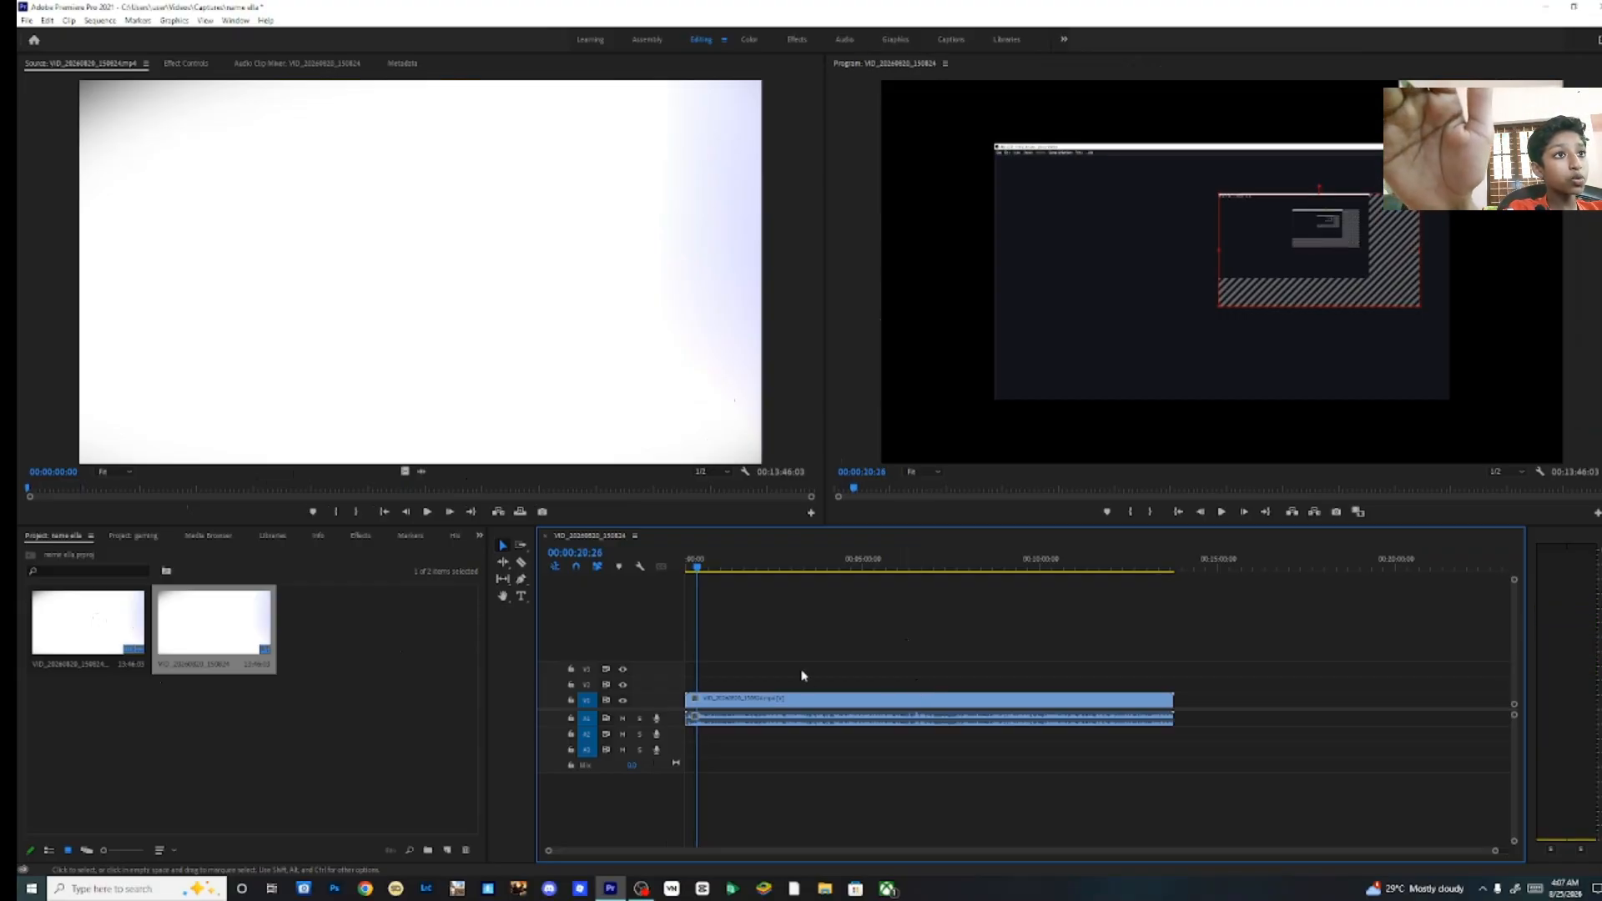
pyautogui.moveTo(698, 569); pyautogui.dragTo(636, 577)
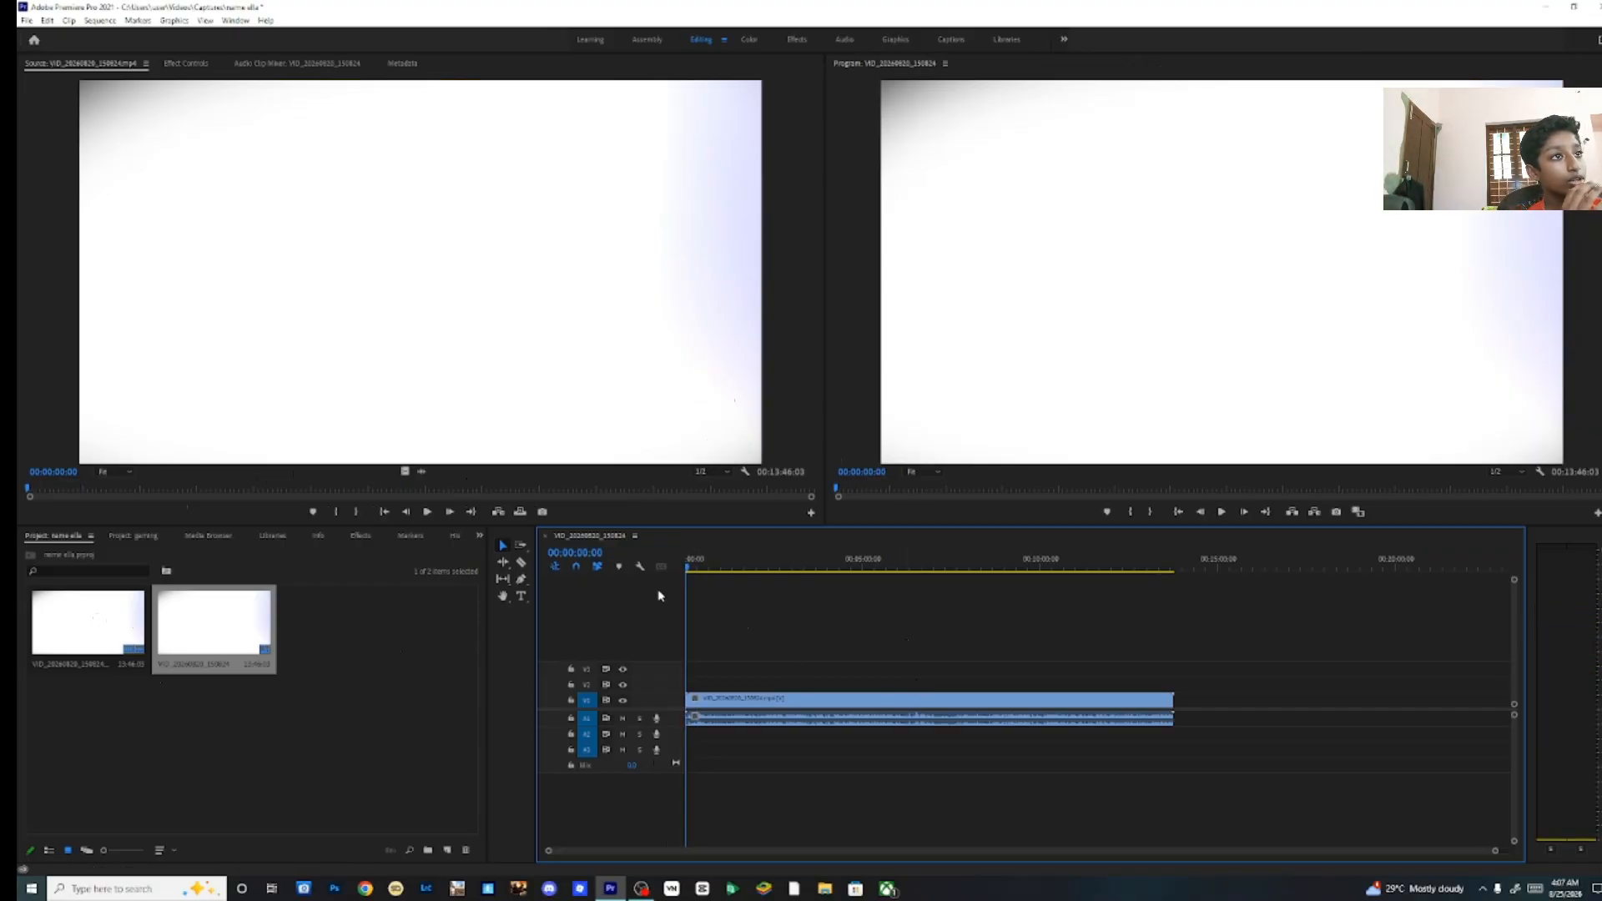
pyautogui.press('space')
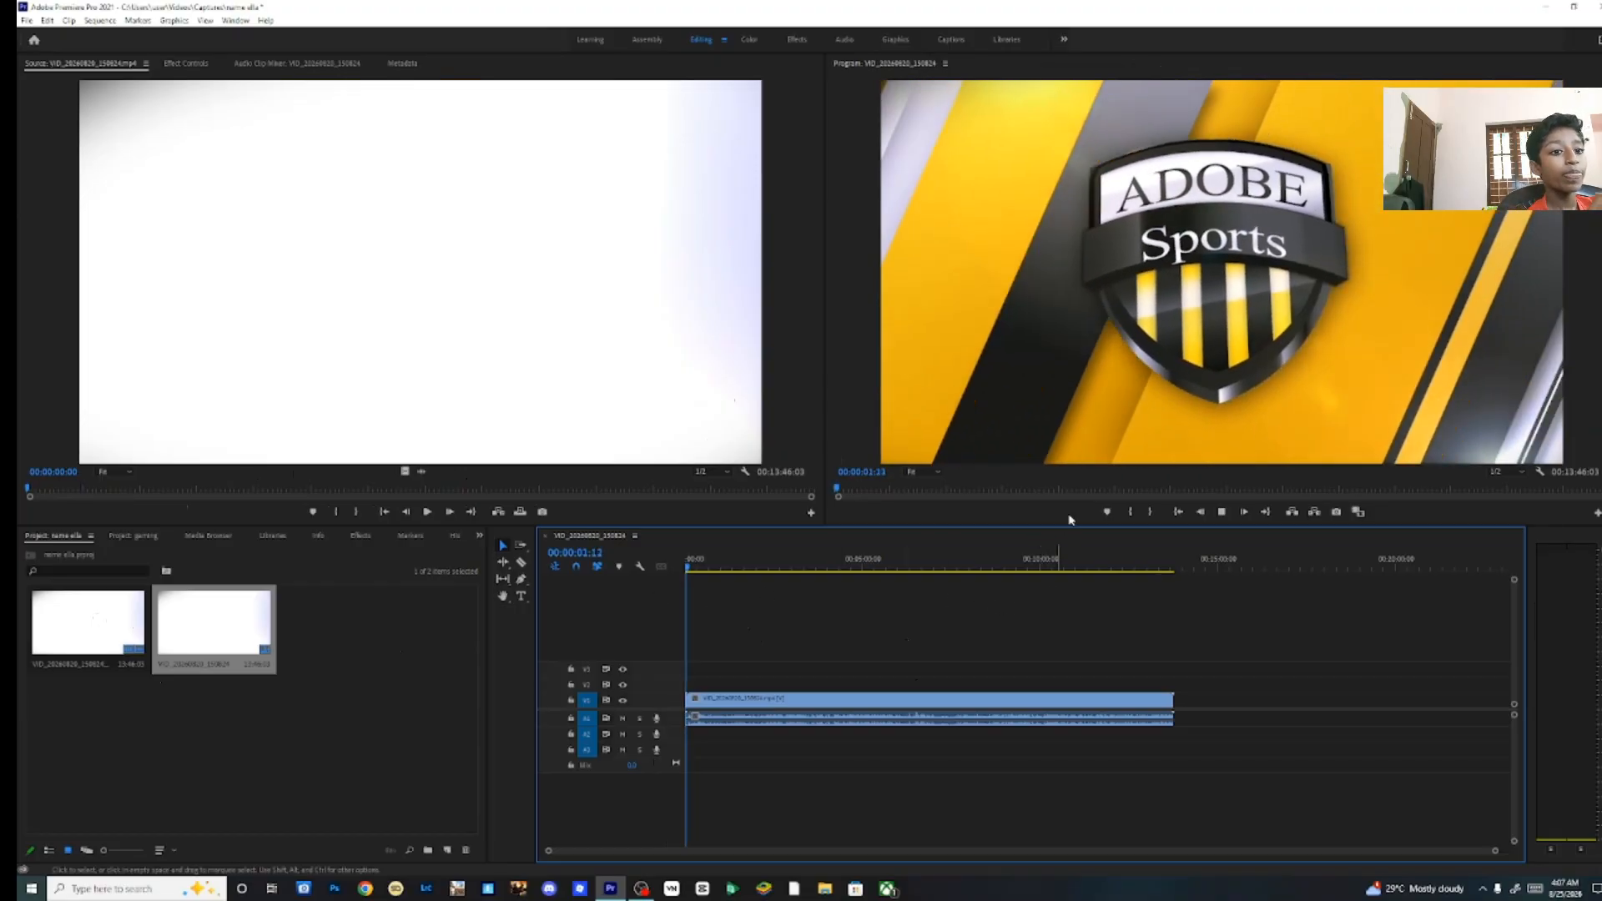
pyautogui.press('space')
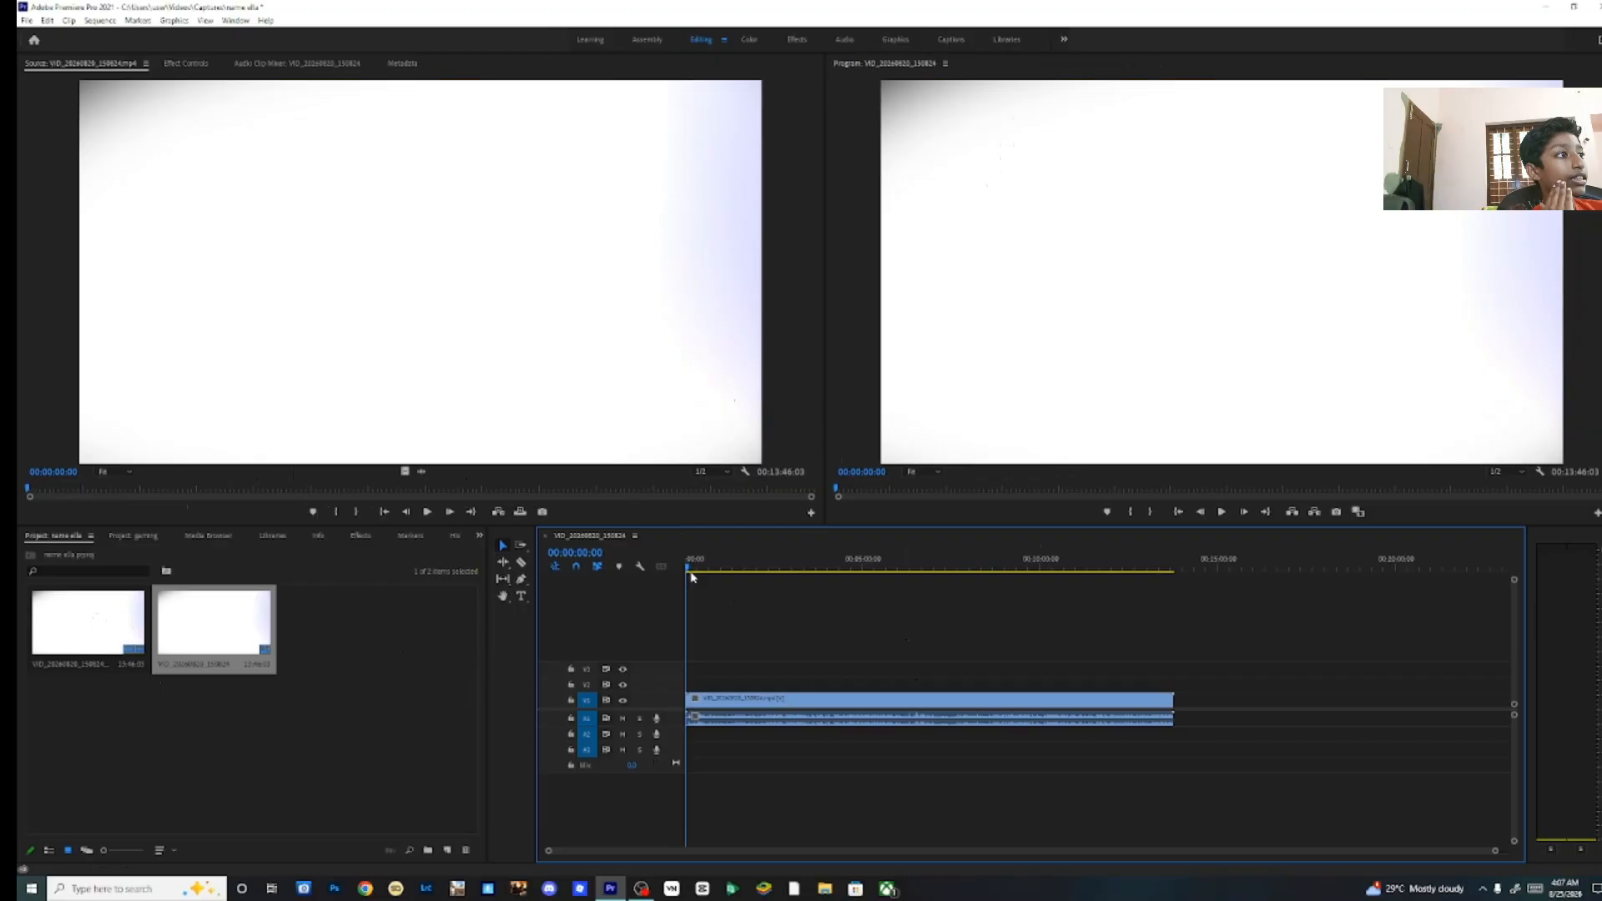
# Cut the timeline clip at 00:13:36:04 and remove the short leftover piece at its end.
pyautogui.moveTo(692, 576); pyautogui.dragTo(1170, 590)
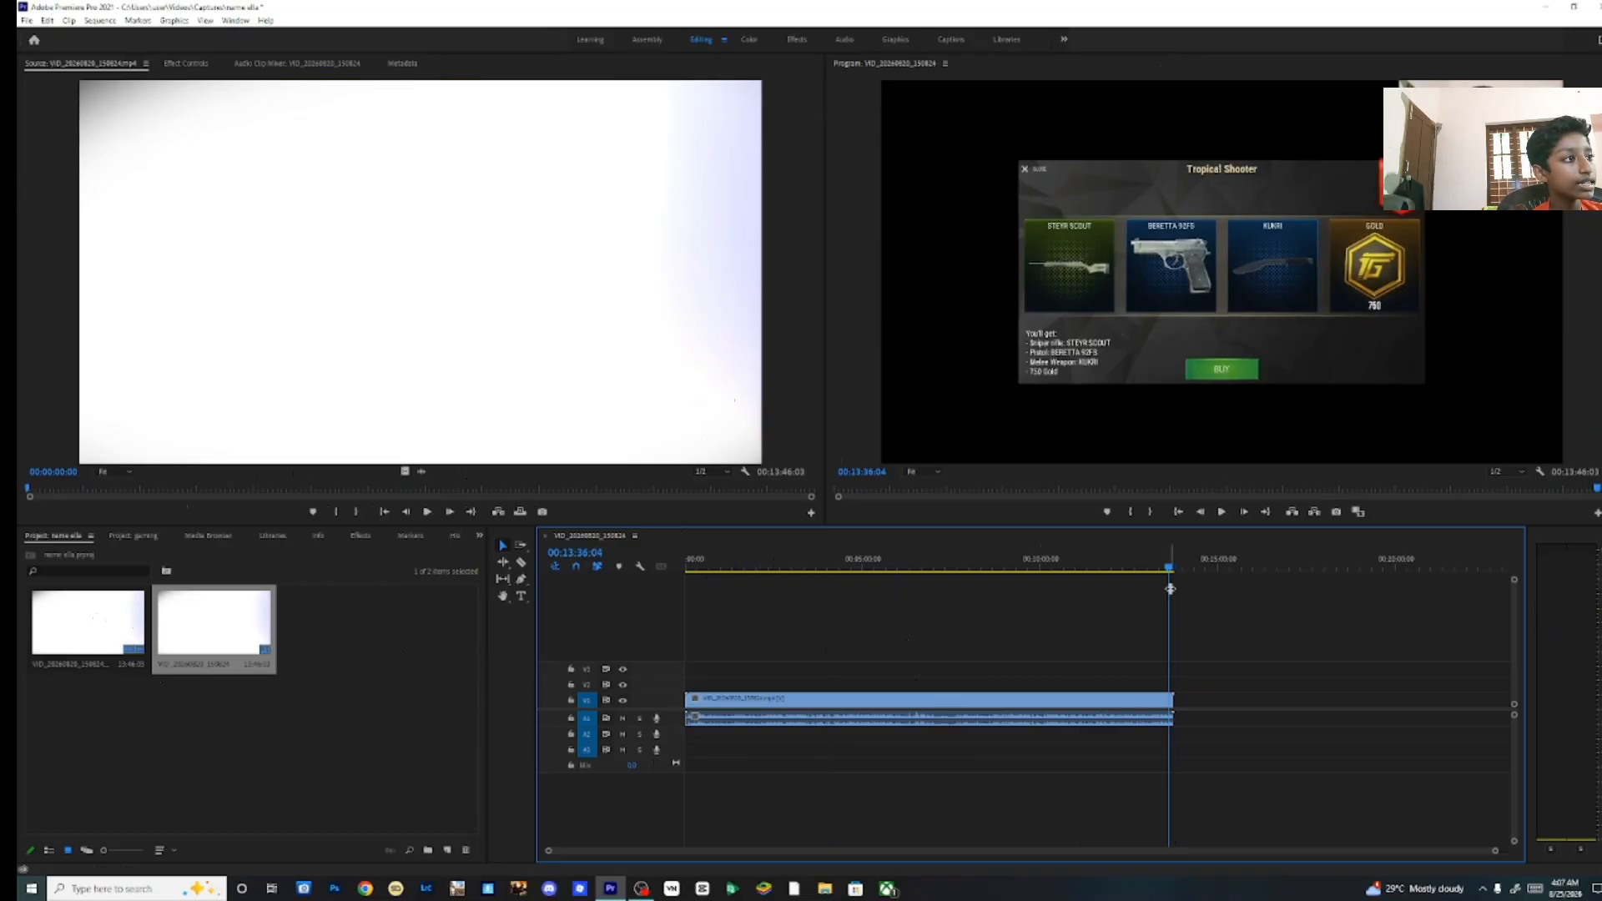
pyautogui.press('c')
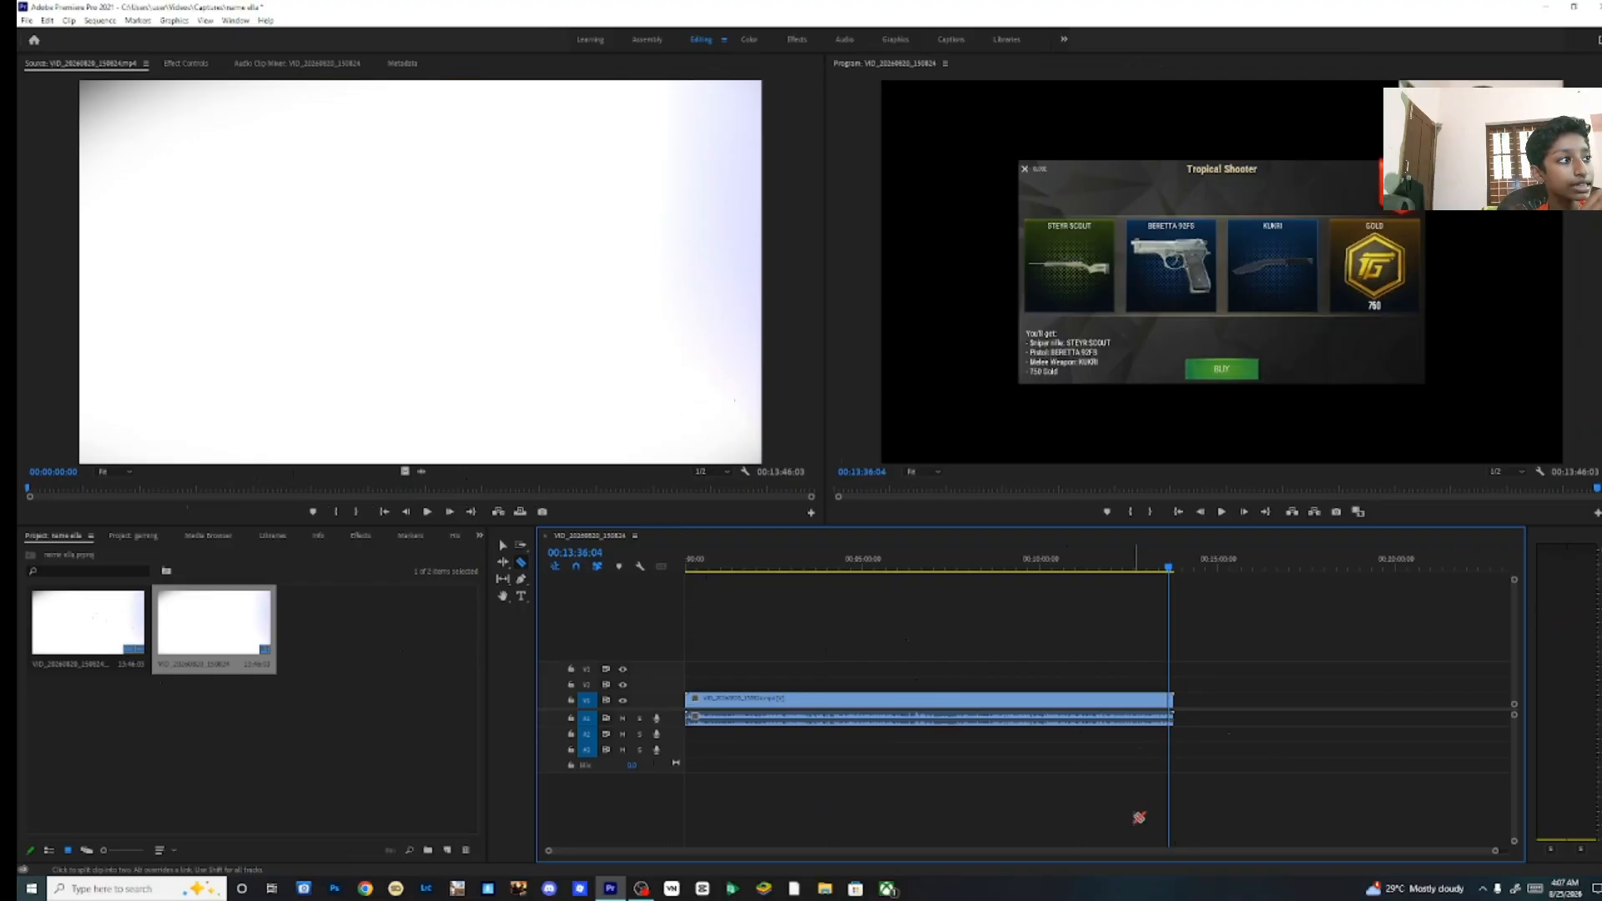
pyautogui.press('v')
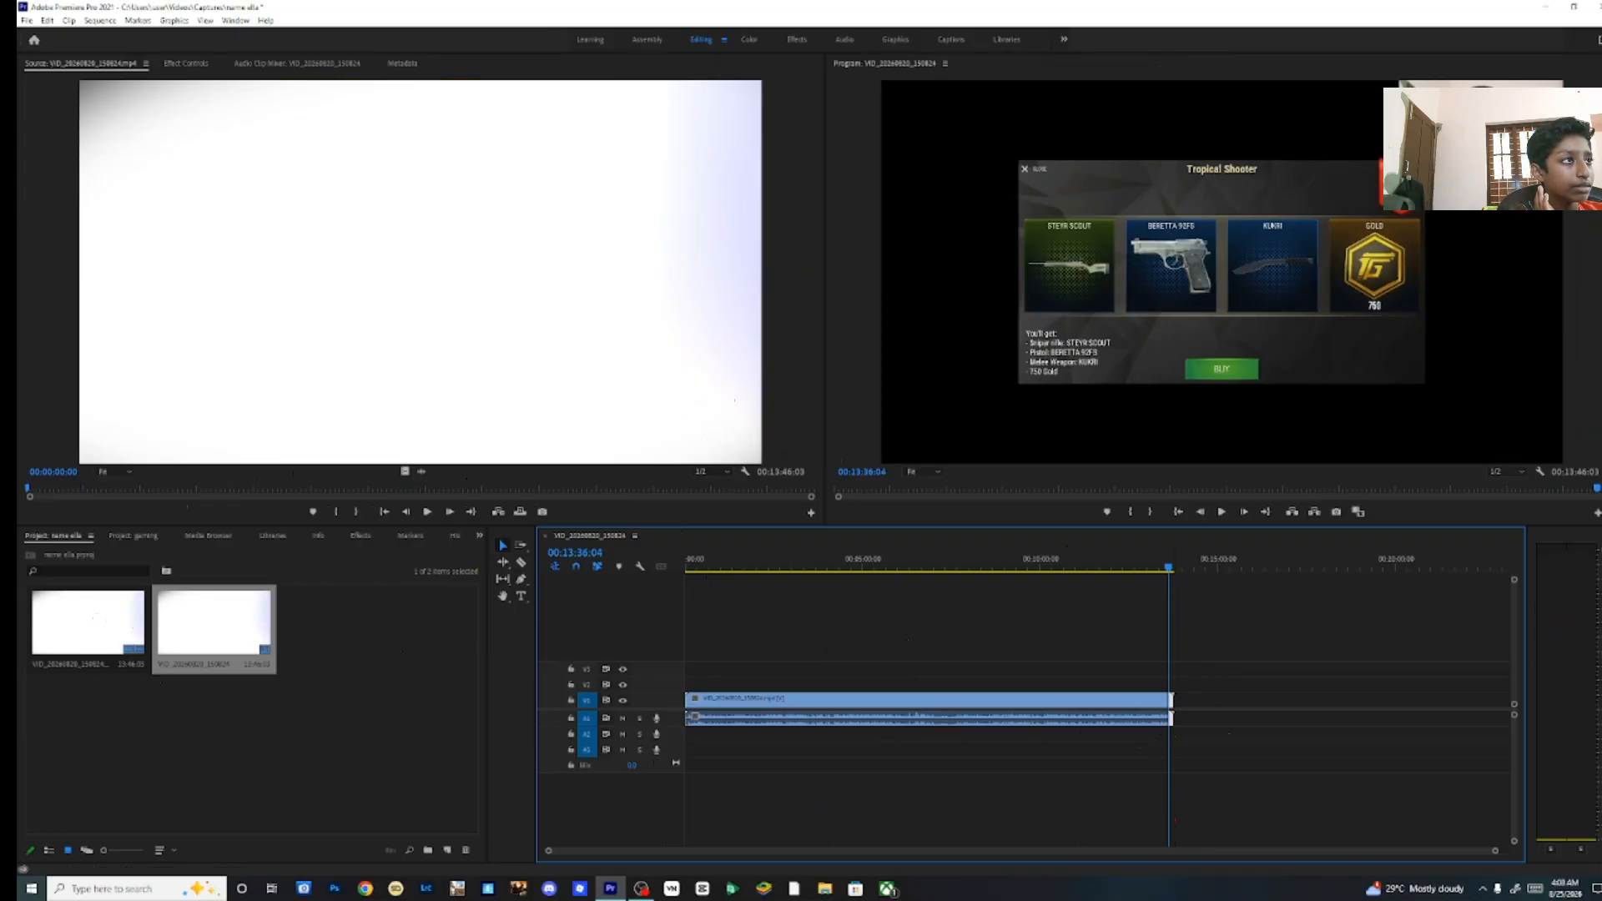
pyautogui.press('e')
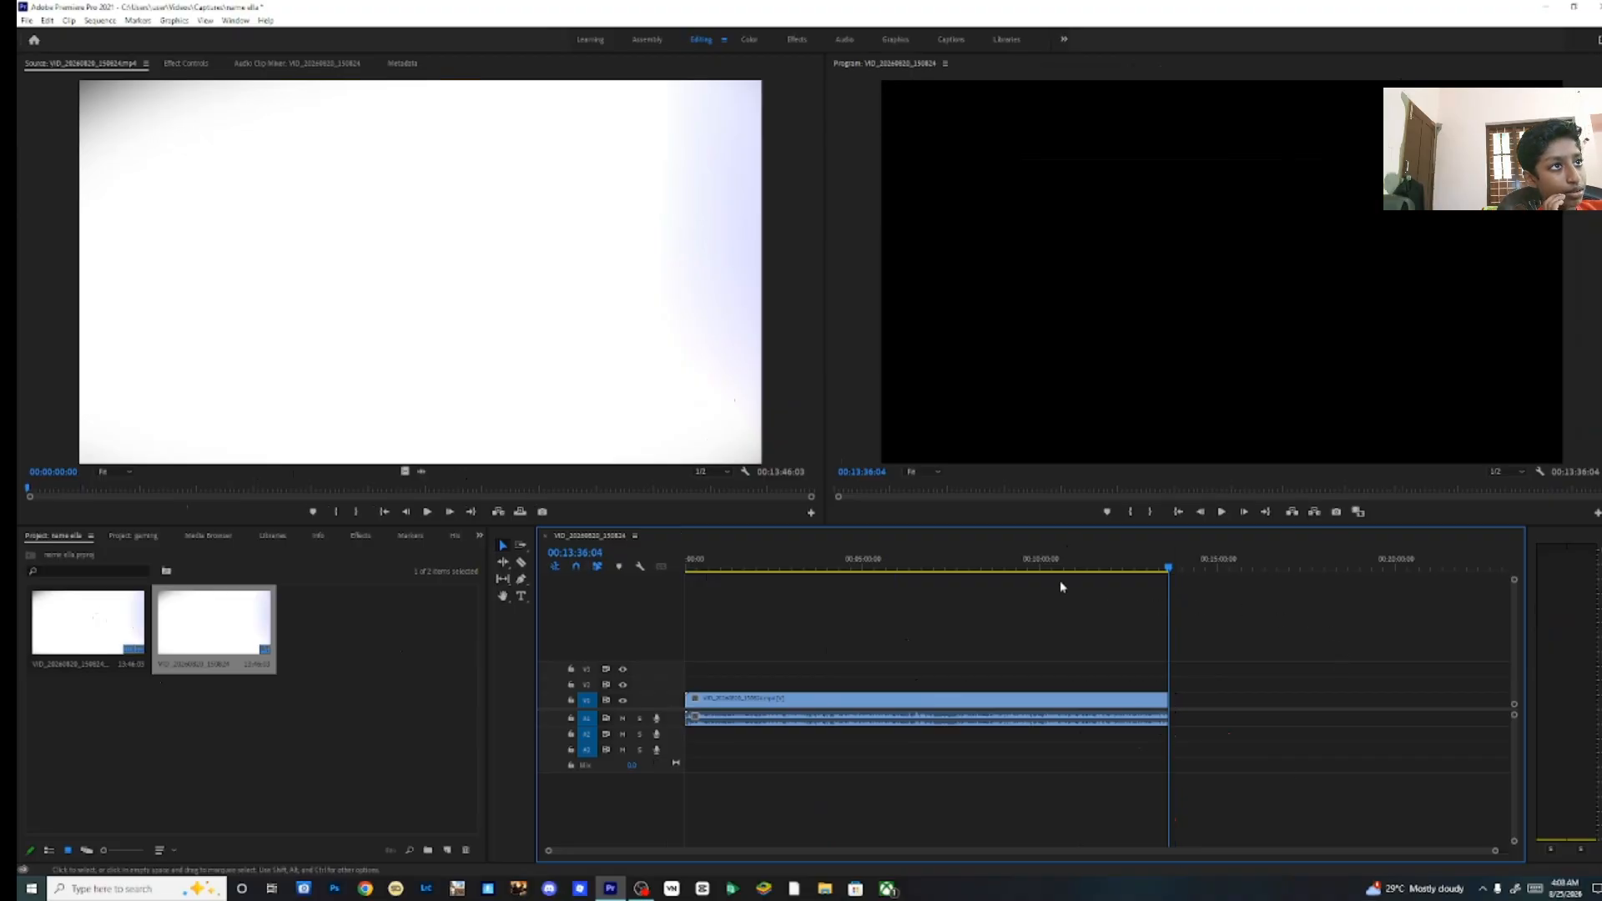
# Record a short voice-over on track A2 from the sequence start, and delete the resulting audio file from the project.
pyautogui.moveTo(1042, 559); pyautogui.dragTo(676, 567)
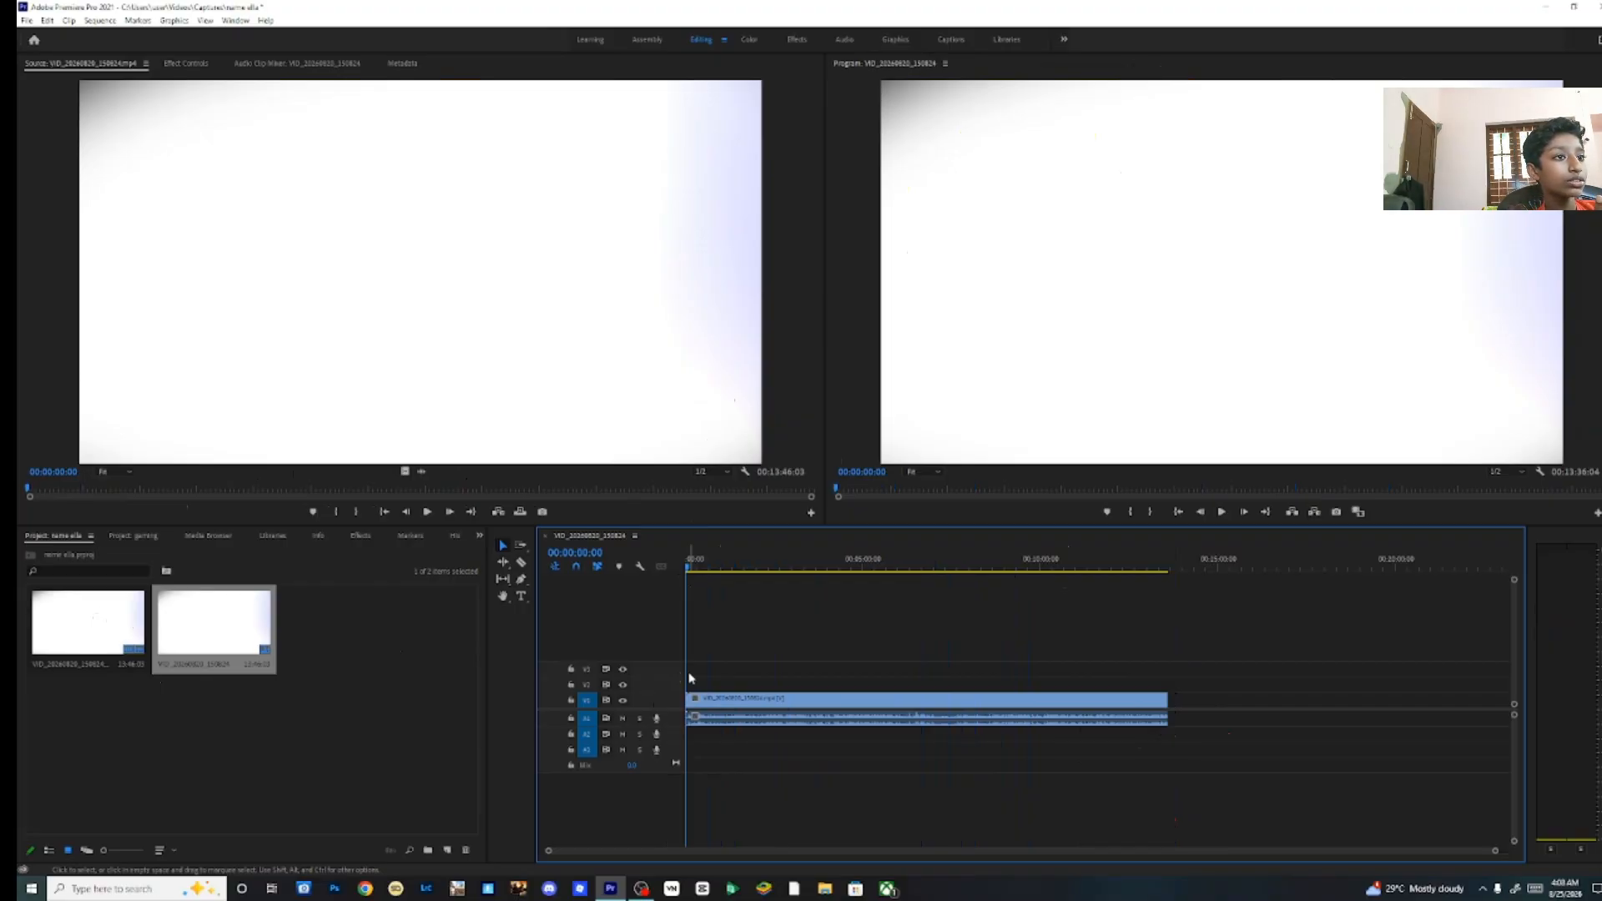
pyautogui.click(657, 735)
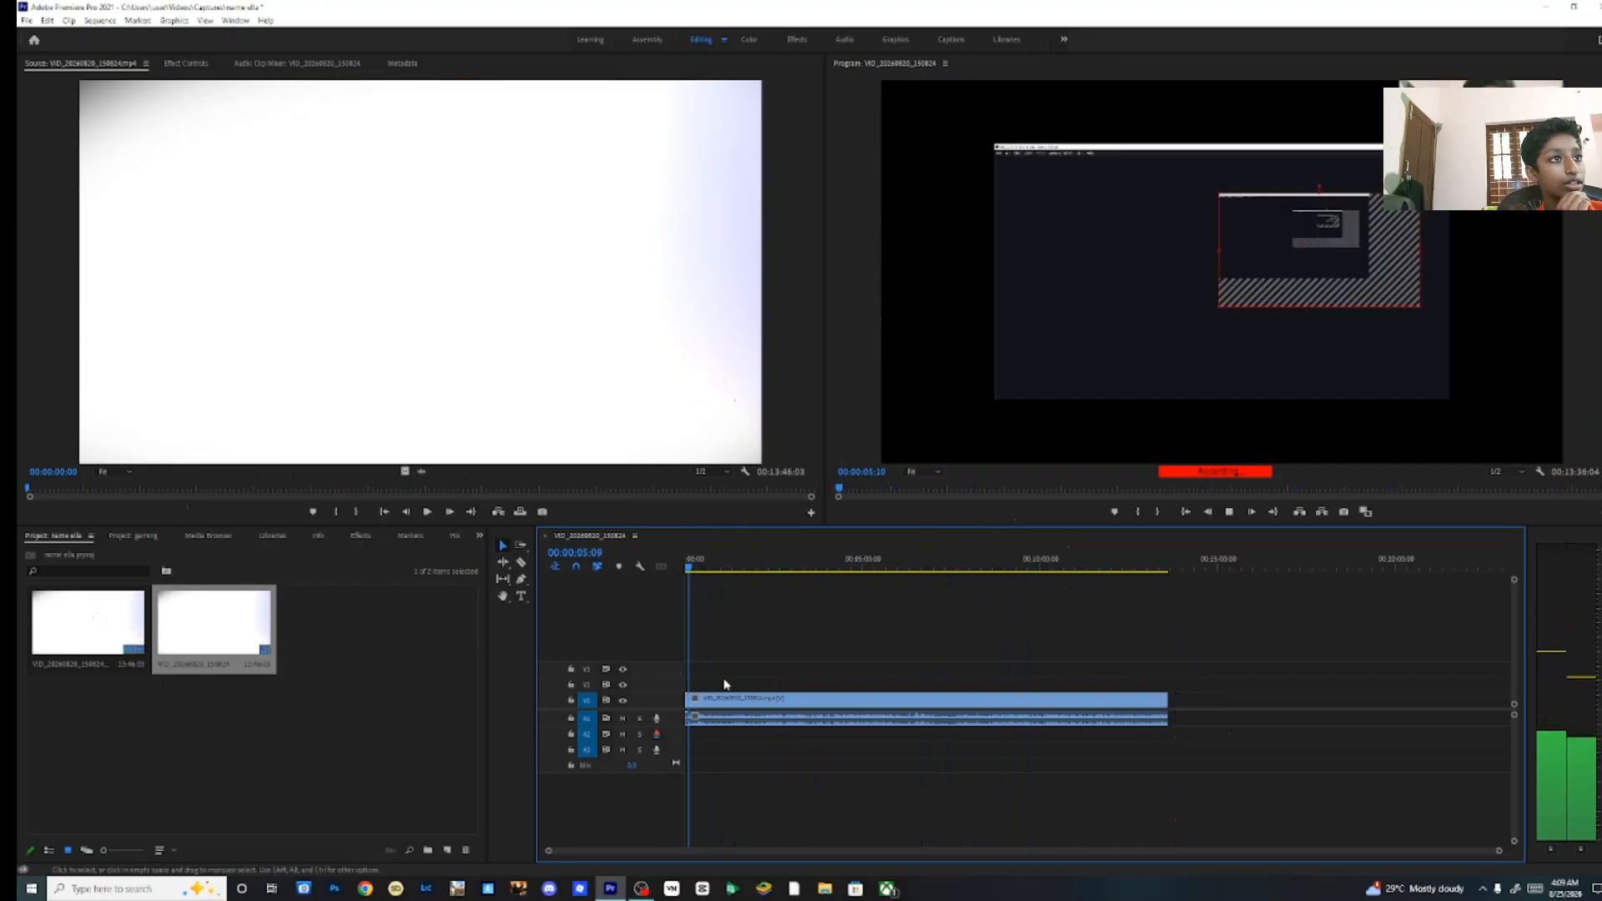
pyautogui.click(658, 734)
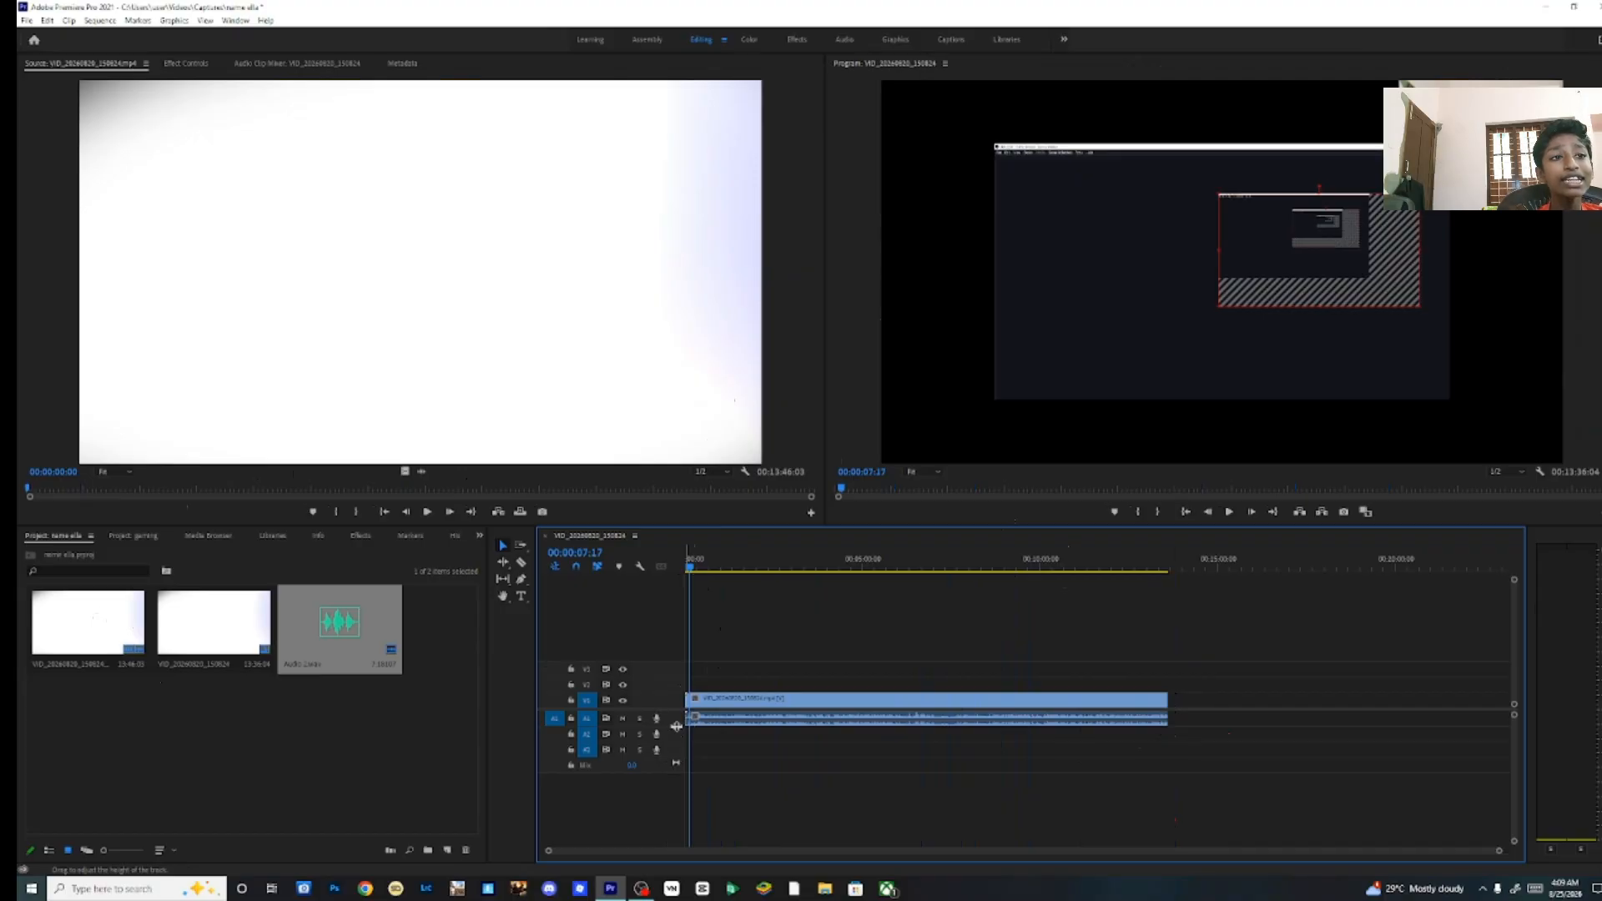
pyautogui.click(338, 634)
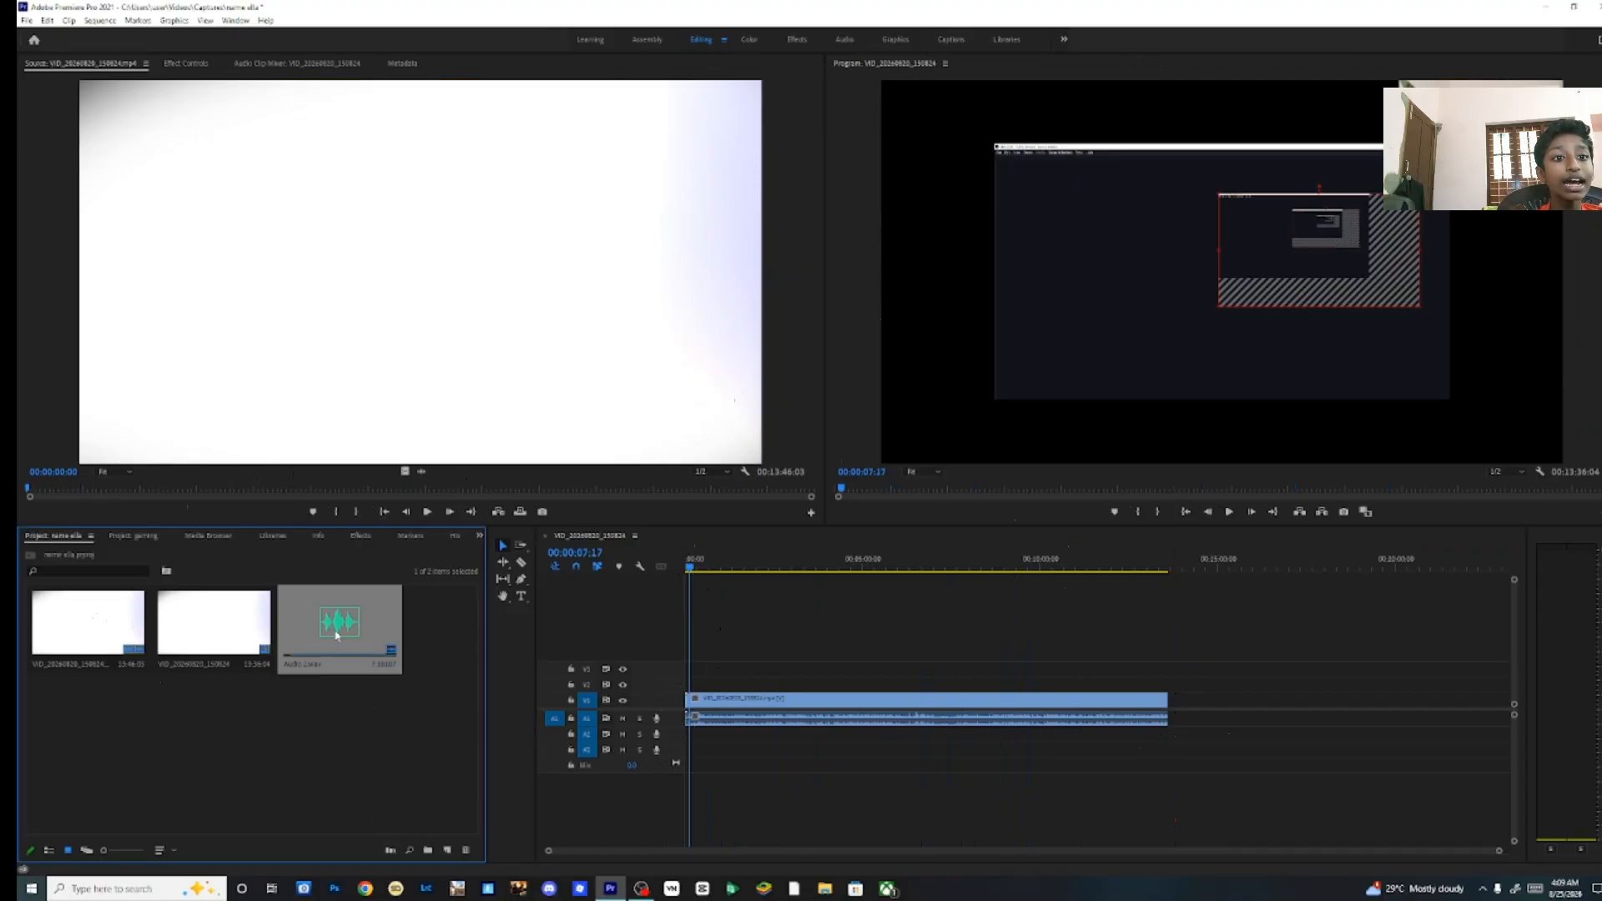
pyautogui.press('Delete')
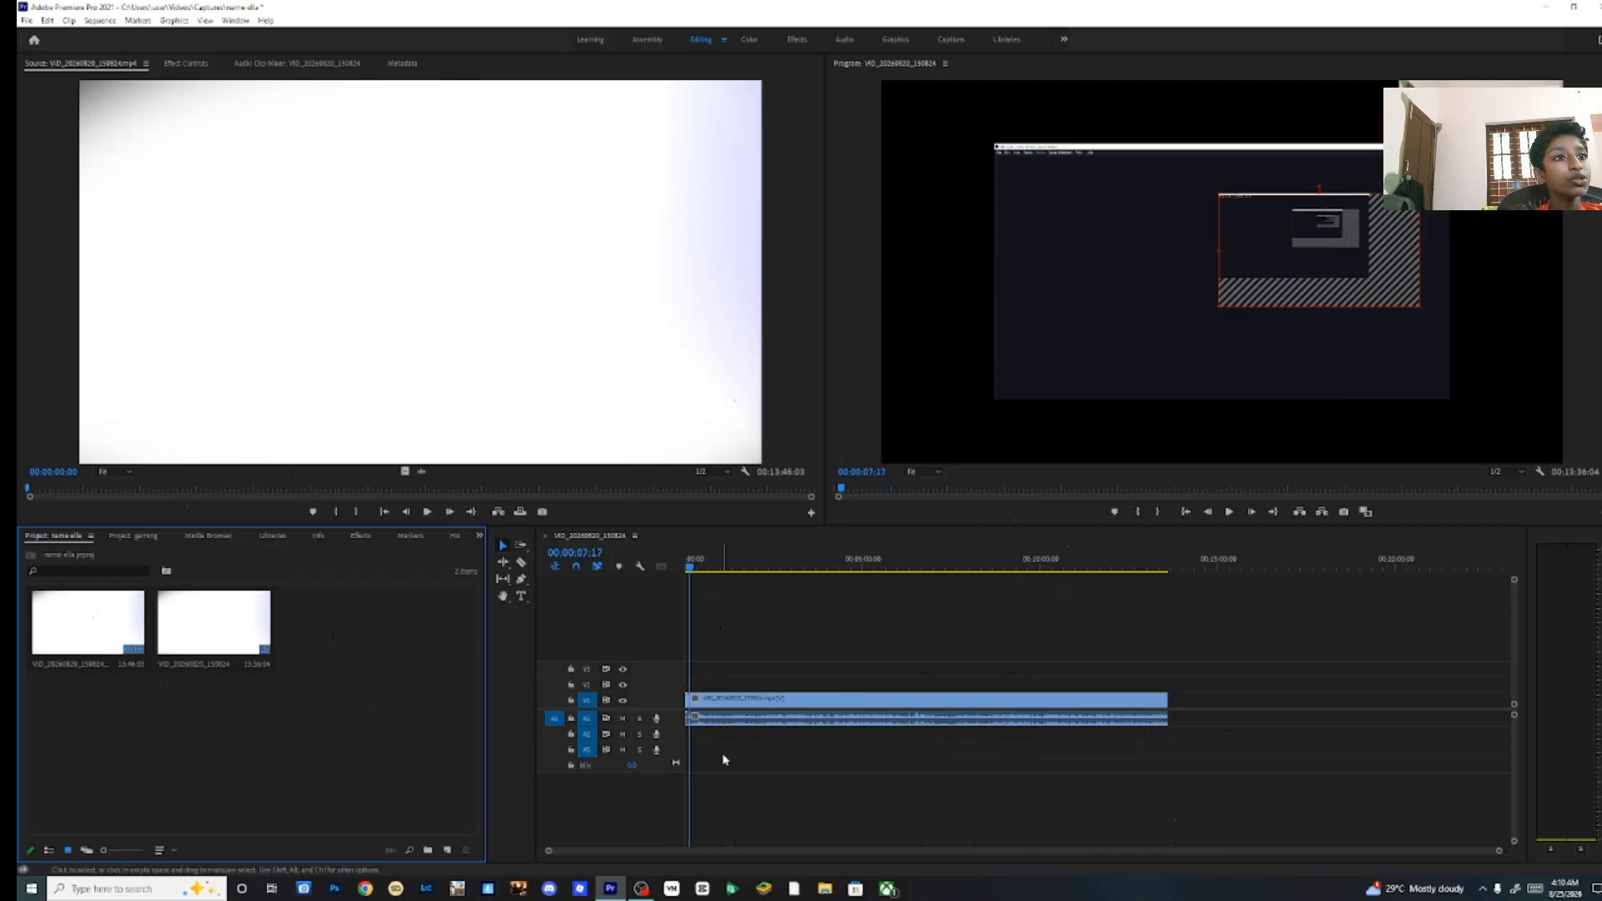
# Mute audio track A1 and unmute it again.
pyautogui.click(622, 719)
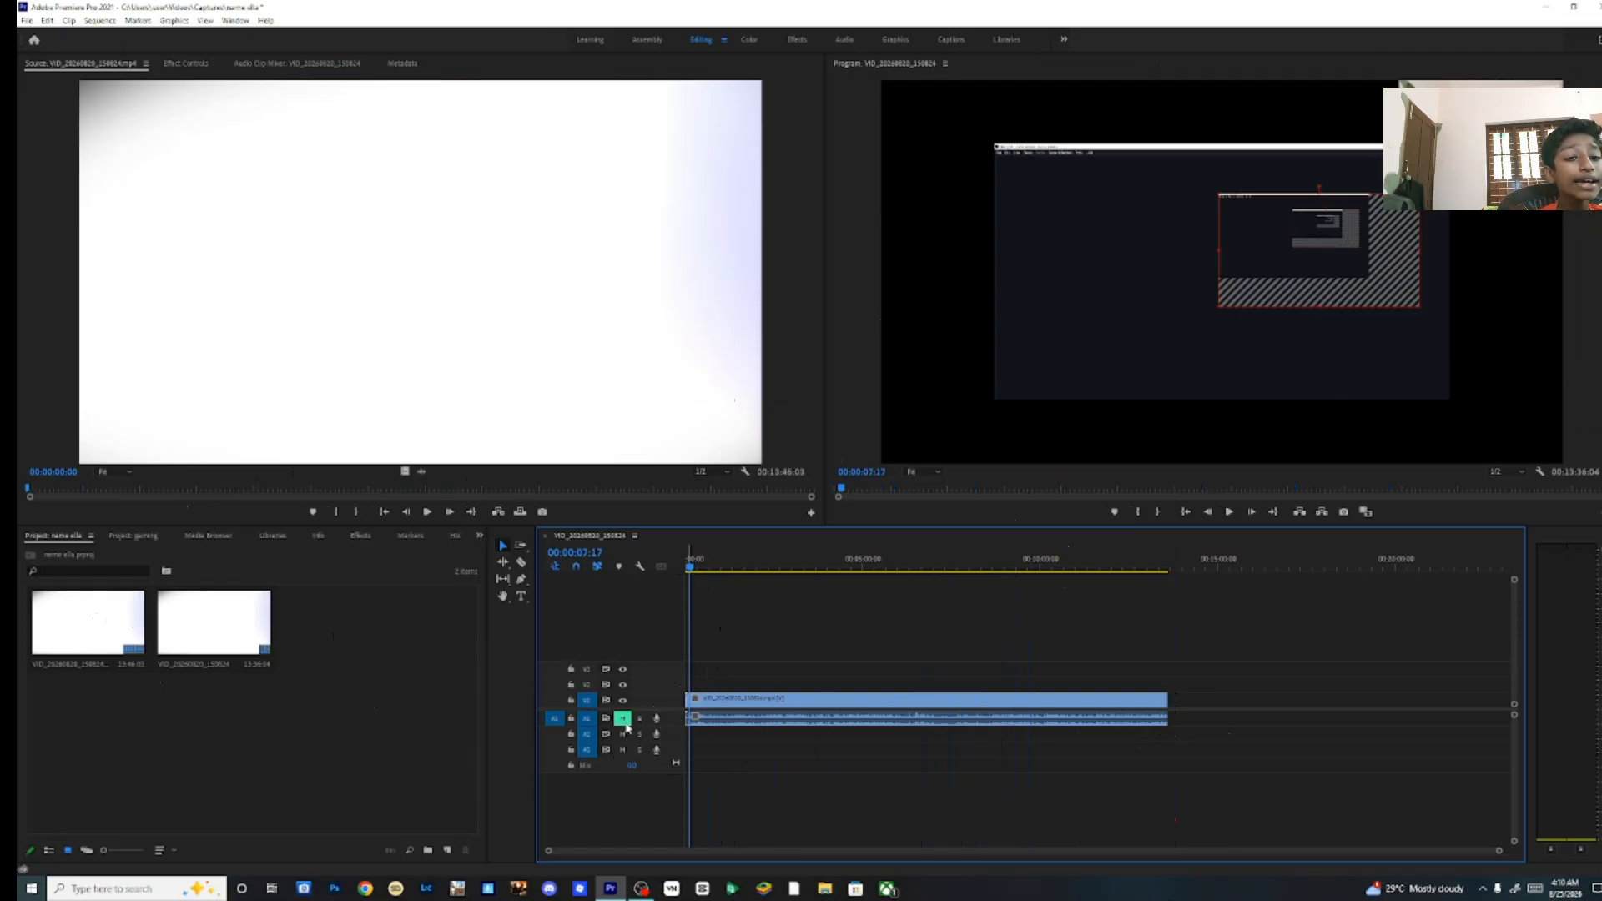
pyautogui.click(624, 719)
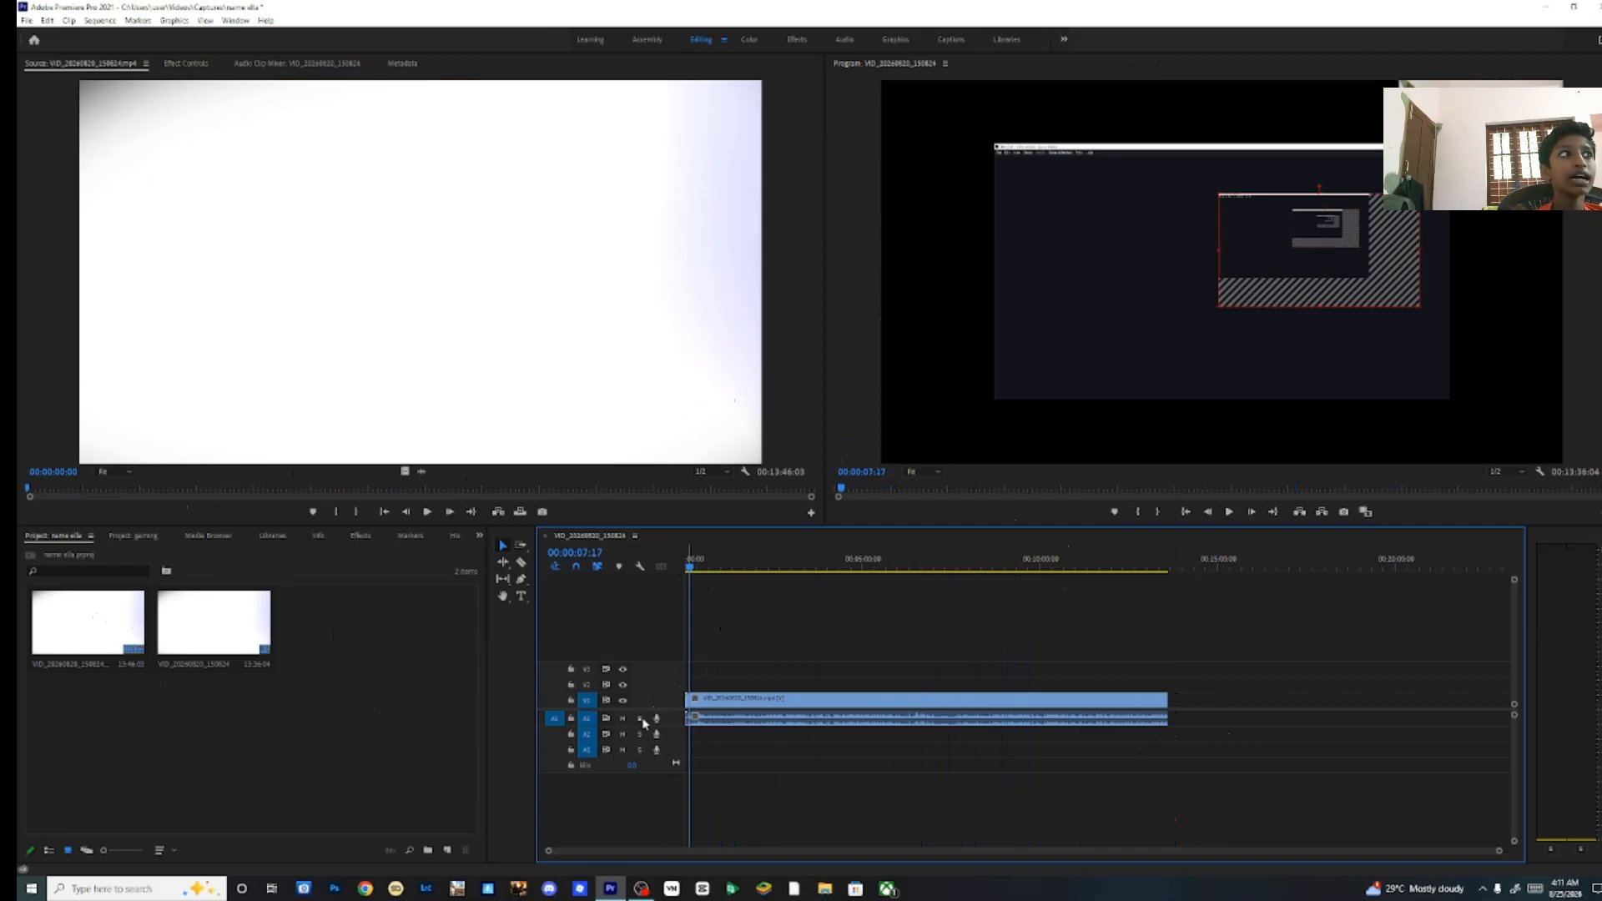
# Switch to the Captions workspace and browse the Essential Graphics templates down to Bold Slate.
pyautogui.click(951, 41)
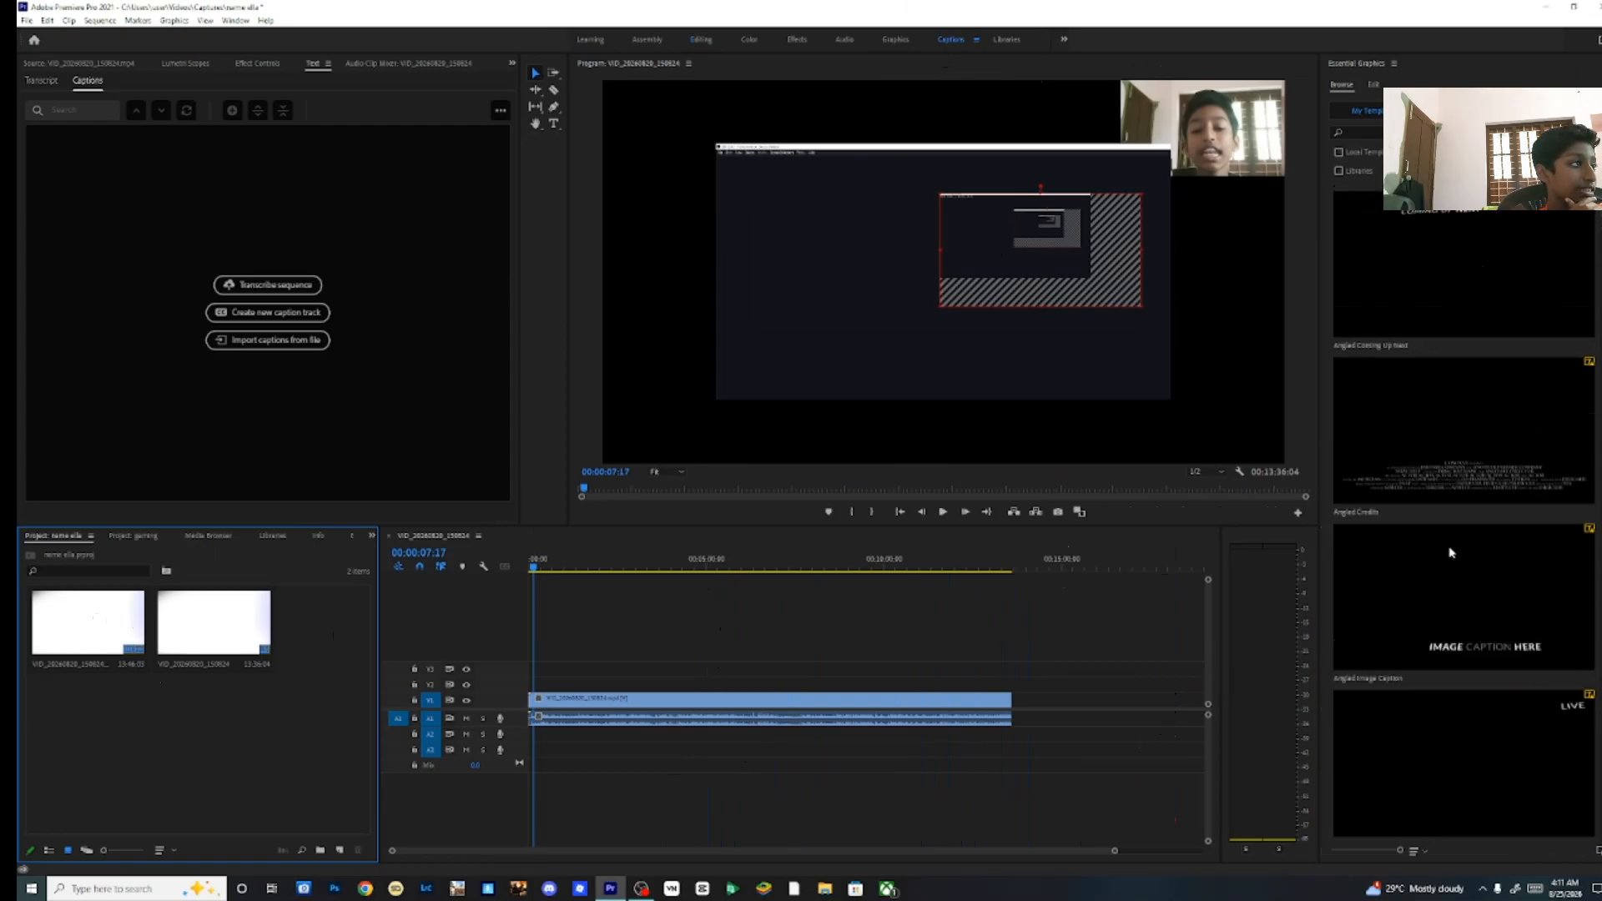
pyautogui.scroll(-2, 1456, 542)
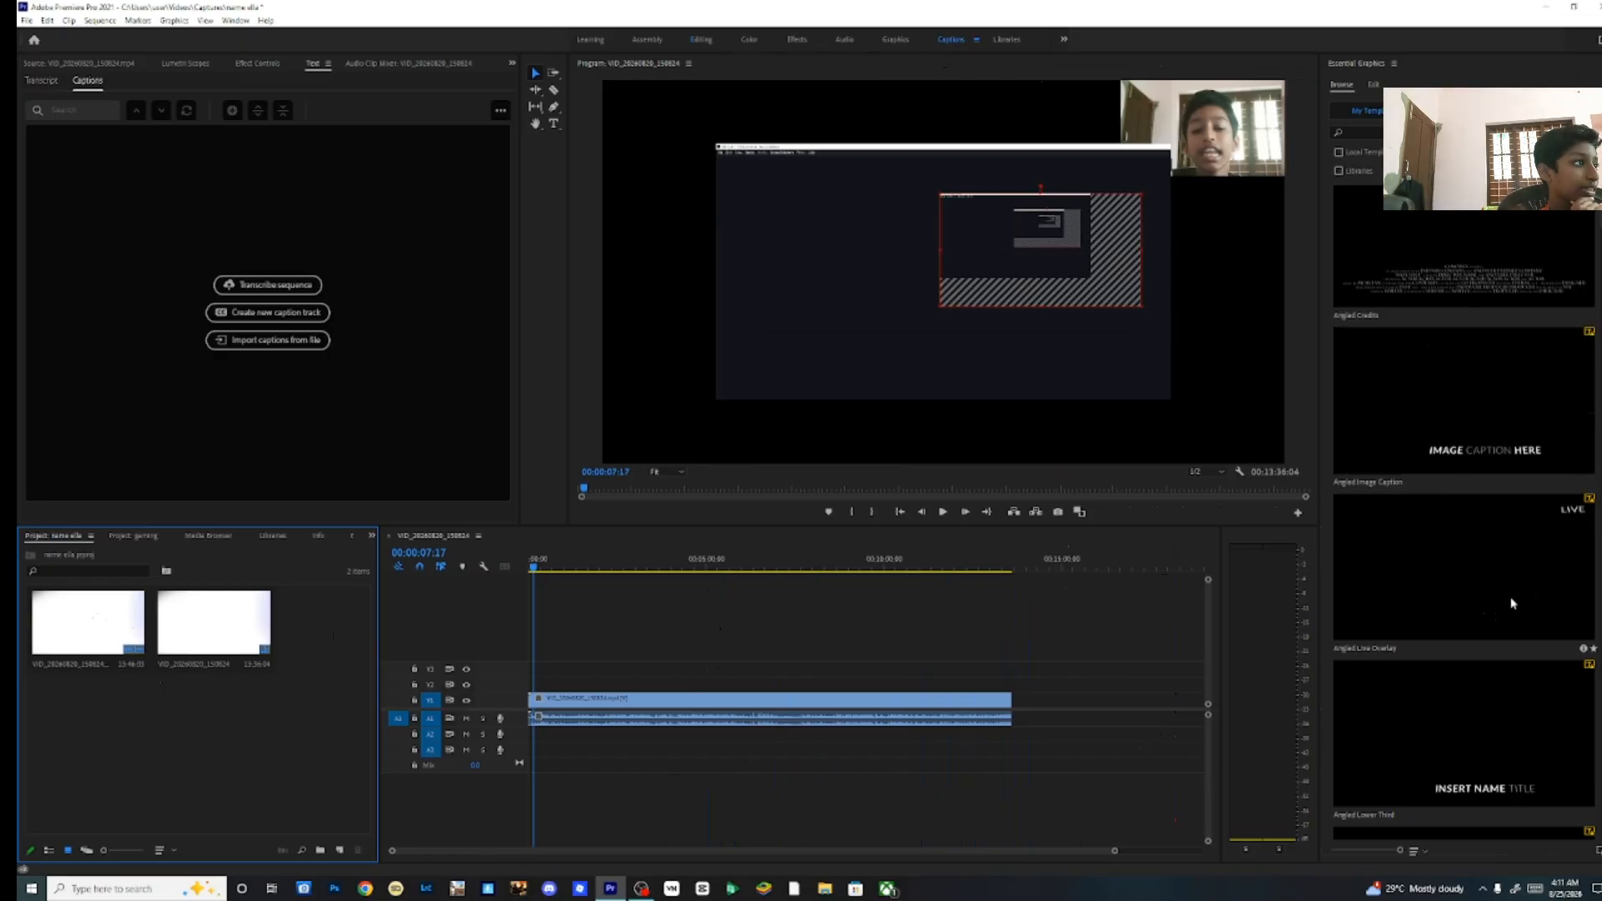
pyautogui.scroll(-2, 1467, 796)
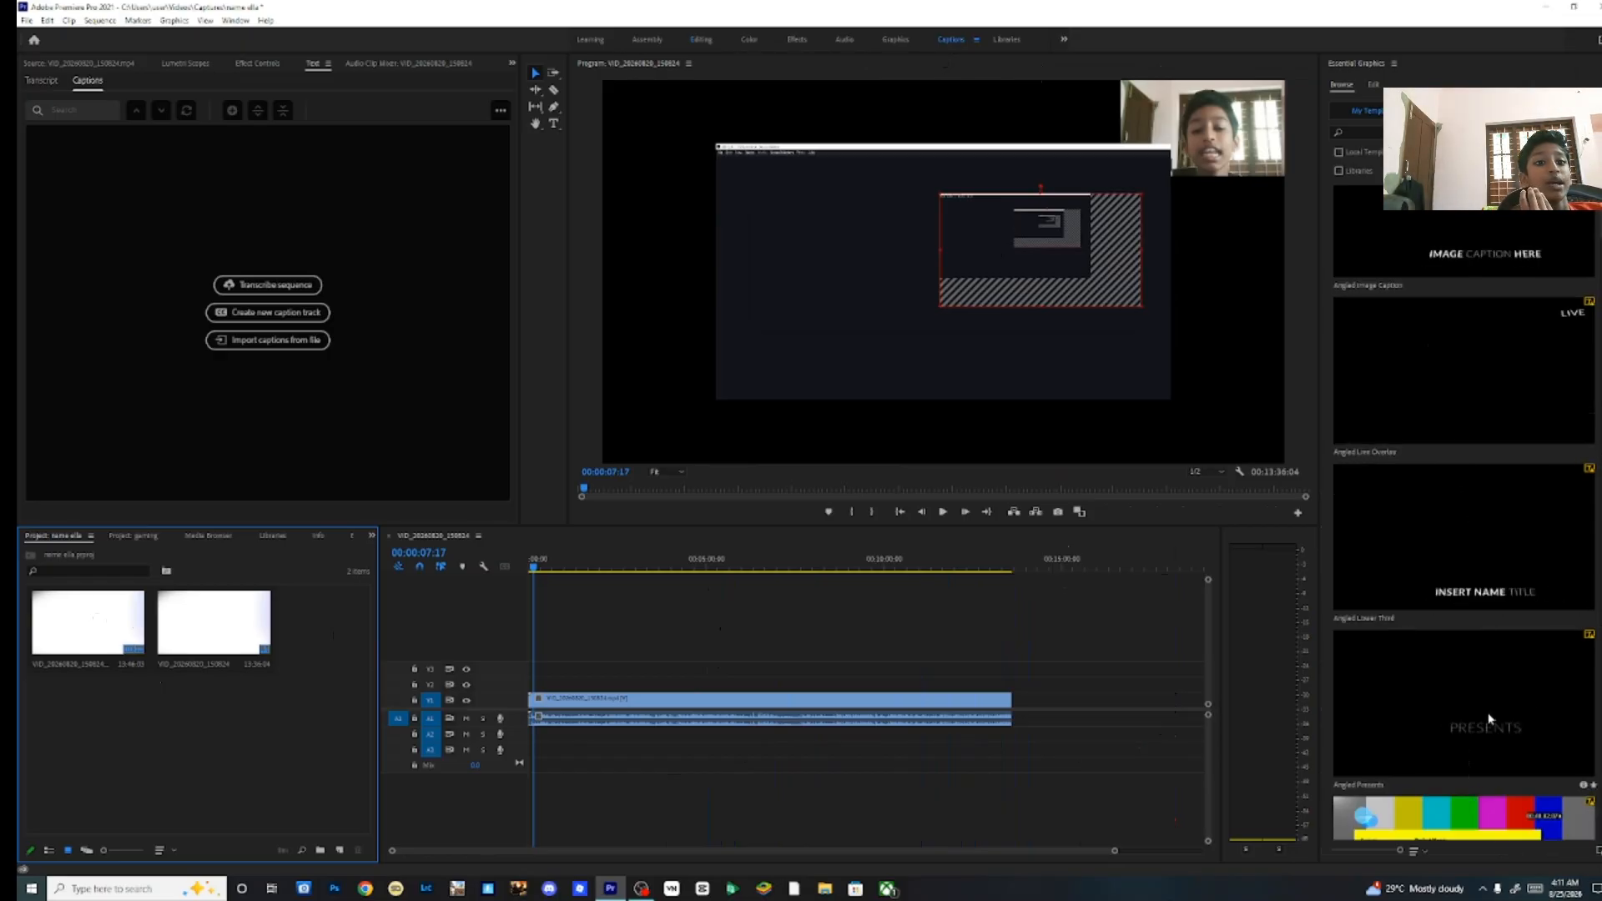
pyautogui.scroll(-2, 1476, 709)
pyautogui.scroll(-2, 1479, 693)
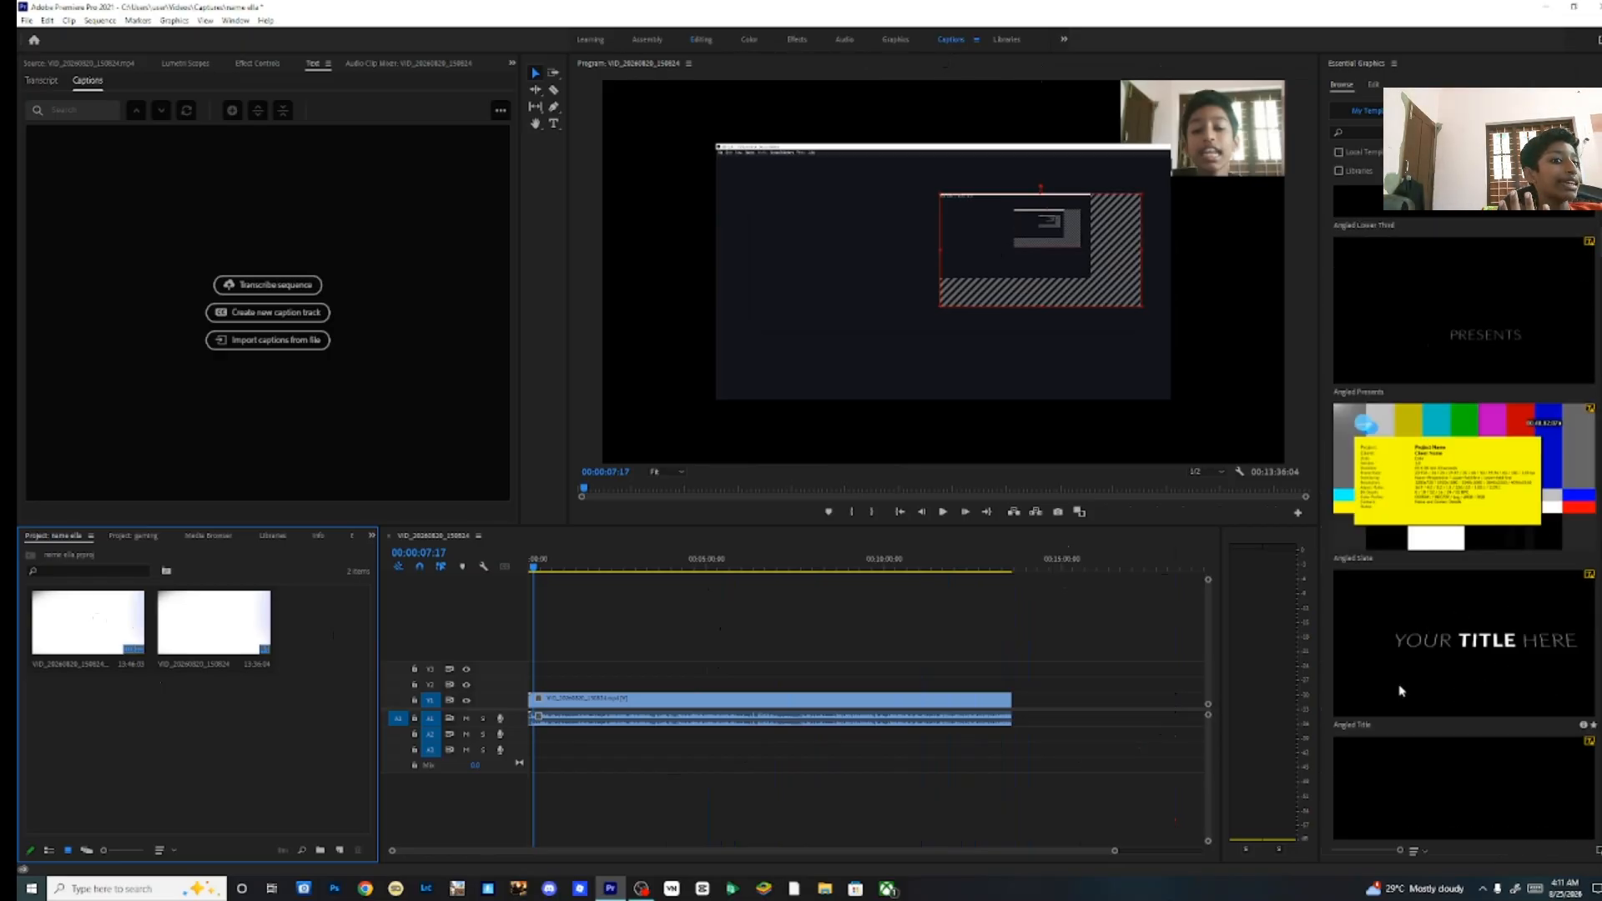
pyautogui.scroll(-6, 1491, 627)
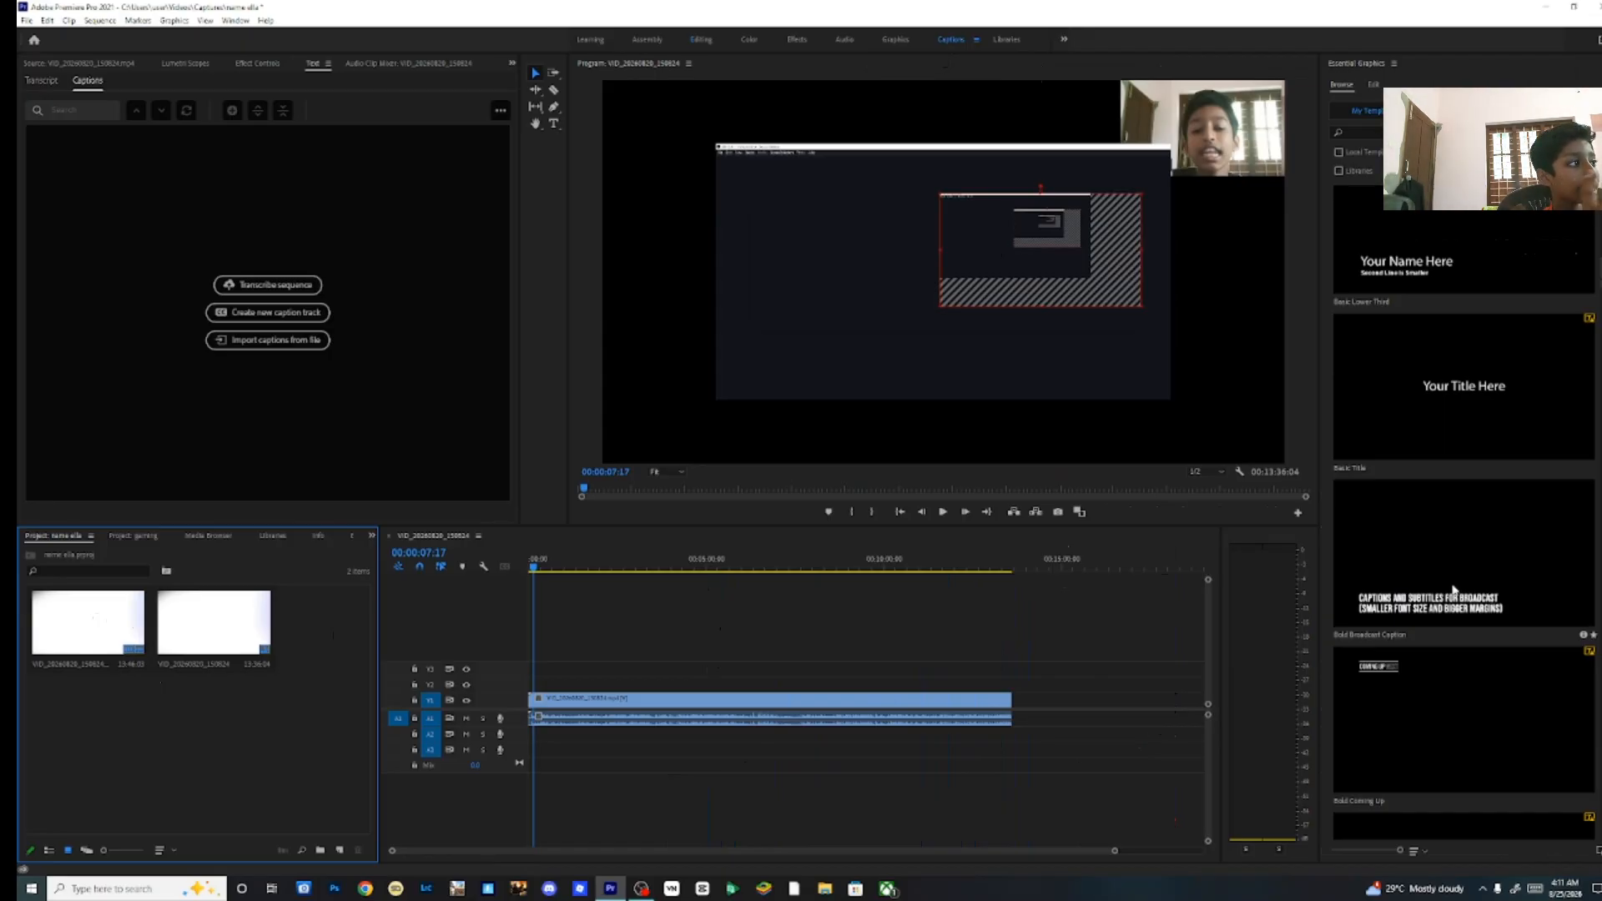
pyautogui.scroll(-10, 1452, 589)
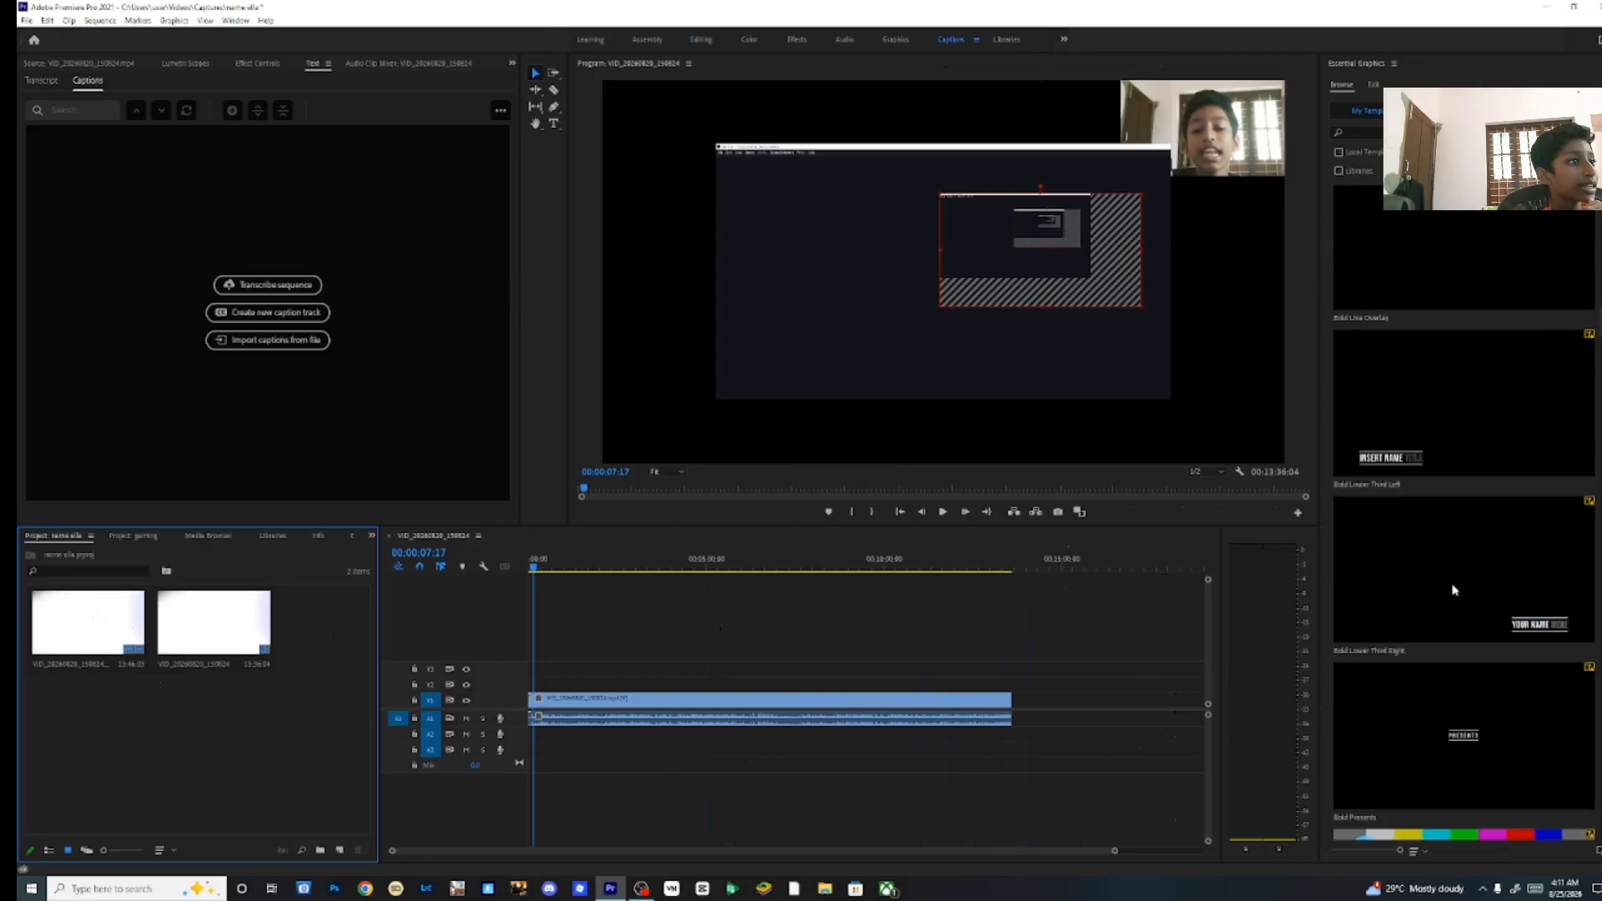
pyautogui.scroll(-5, 1453, 589)
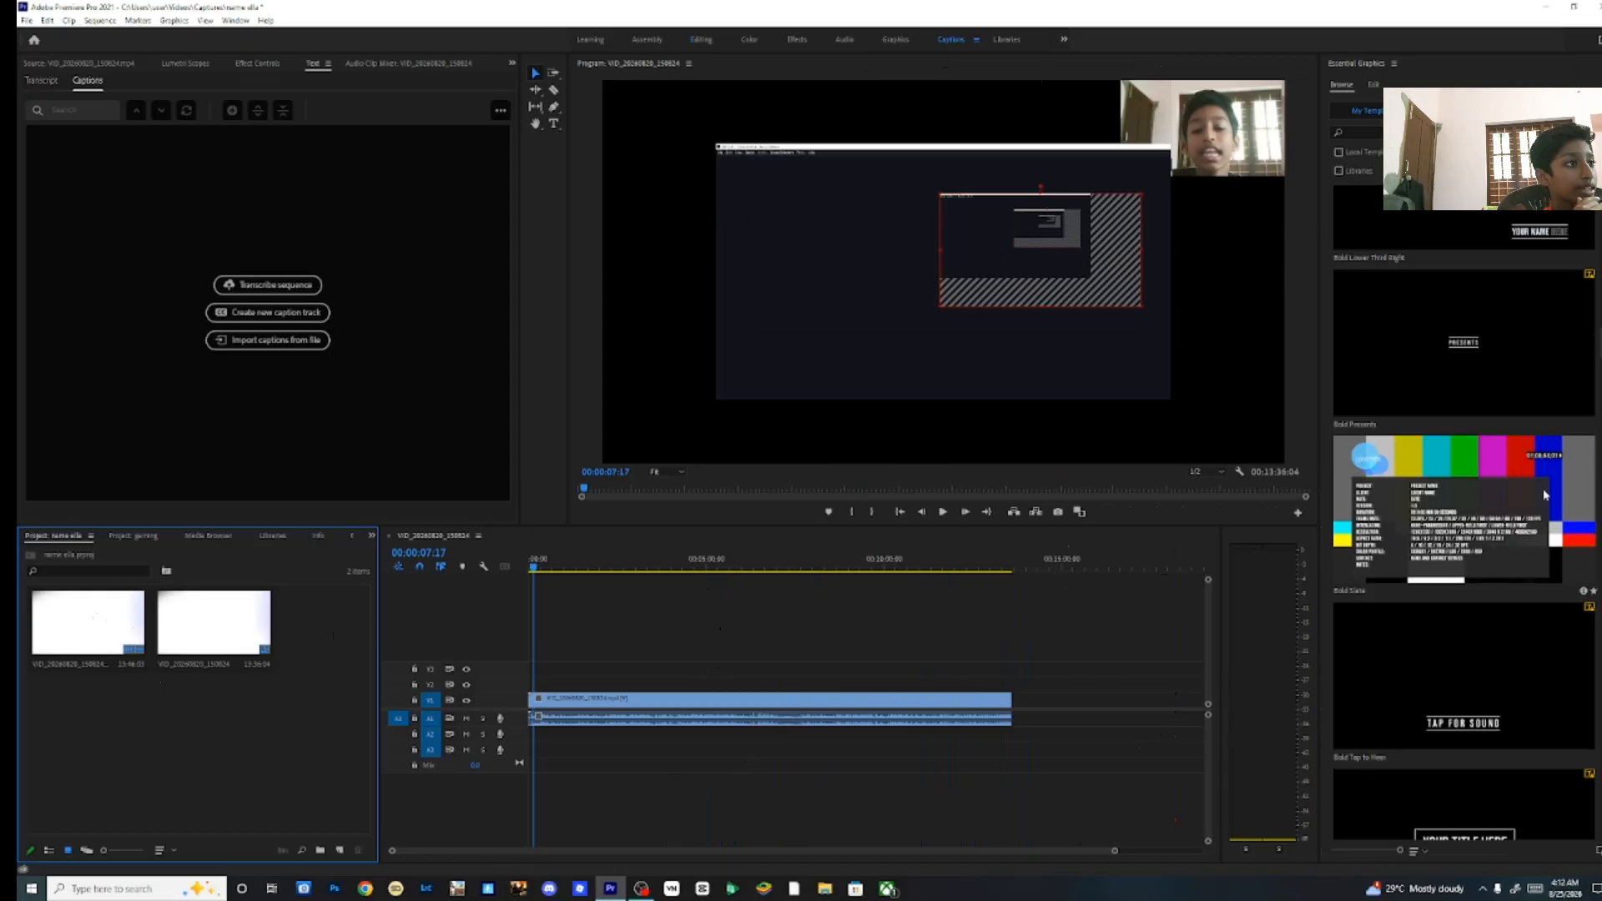
# Place the Bold Slate template on track V2 near the end of the clip, accepting the font substitution.
pyautogui.moveTo(1462, 522); pyautogui.dragTo(995, 687)
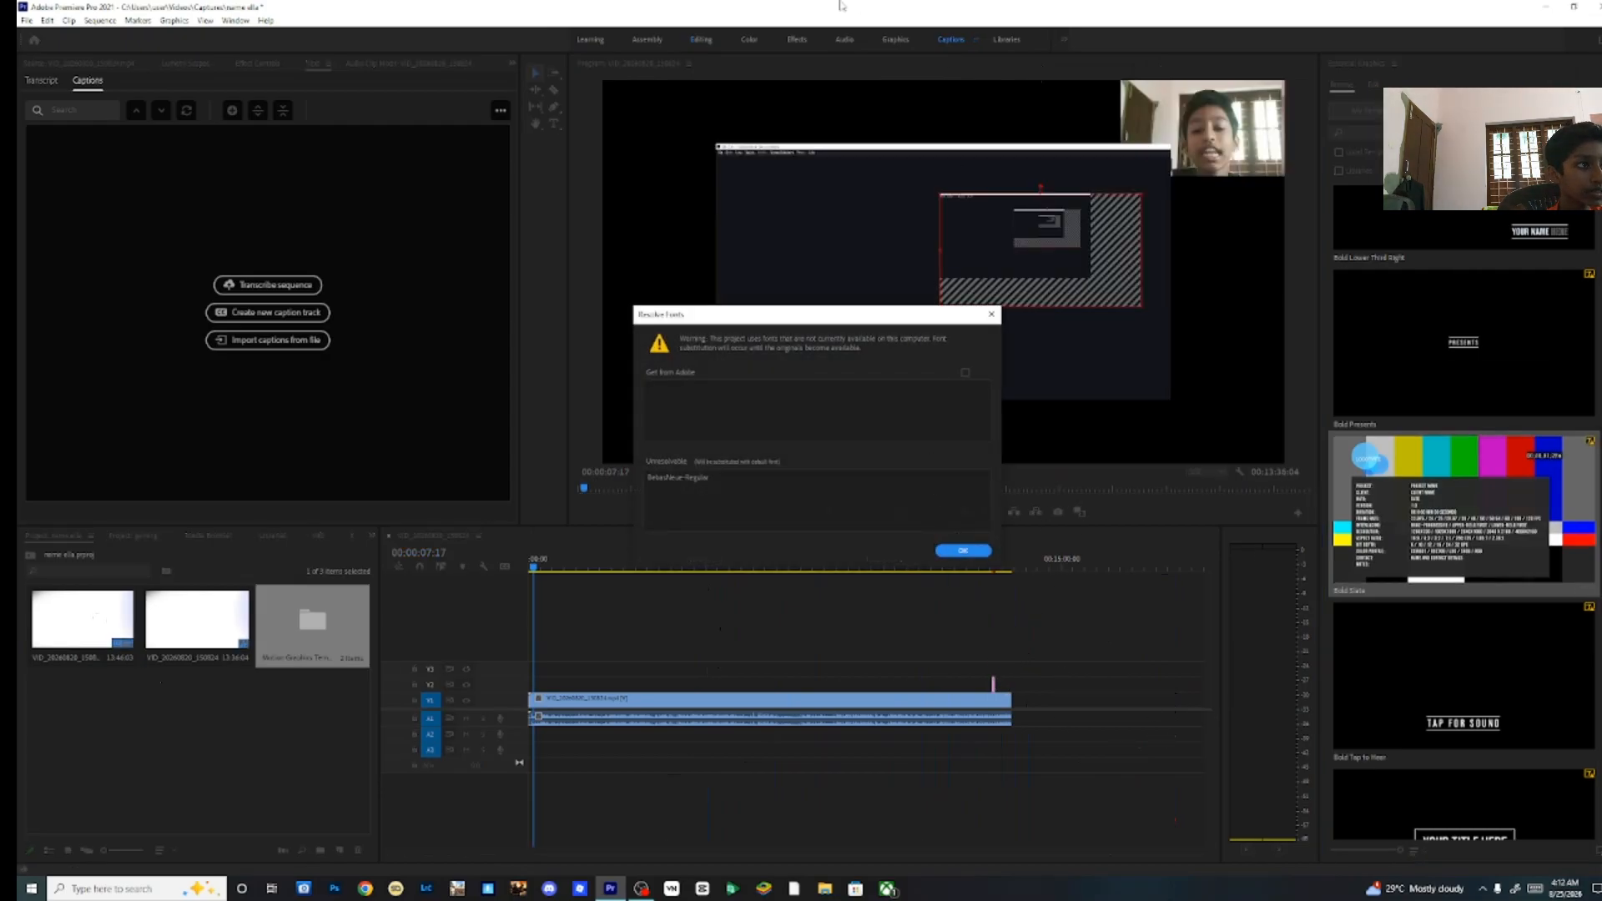
pyautogui.click(960, 551)
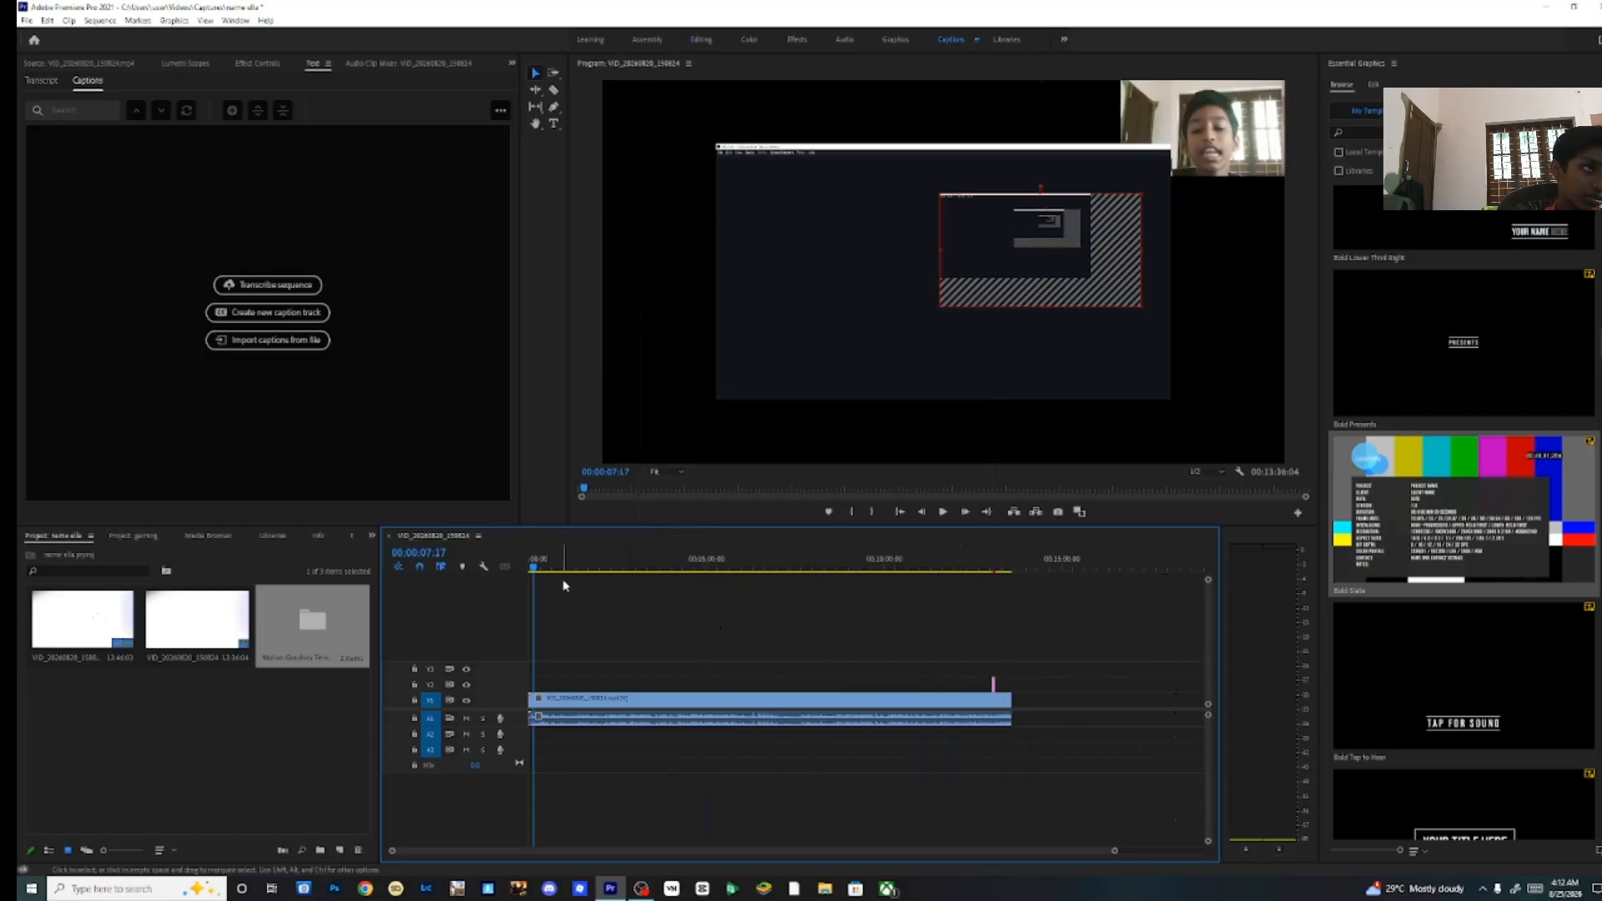
# Preview the slate graphic by playing the sequence over it, and remove it from track V2.
pyautogui.moveTo(588, 584); pyautogui.dragTo(992, 630)
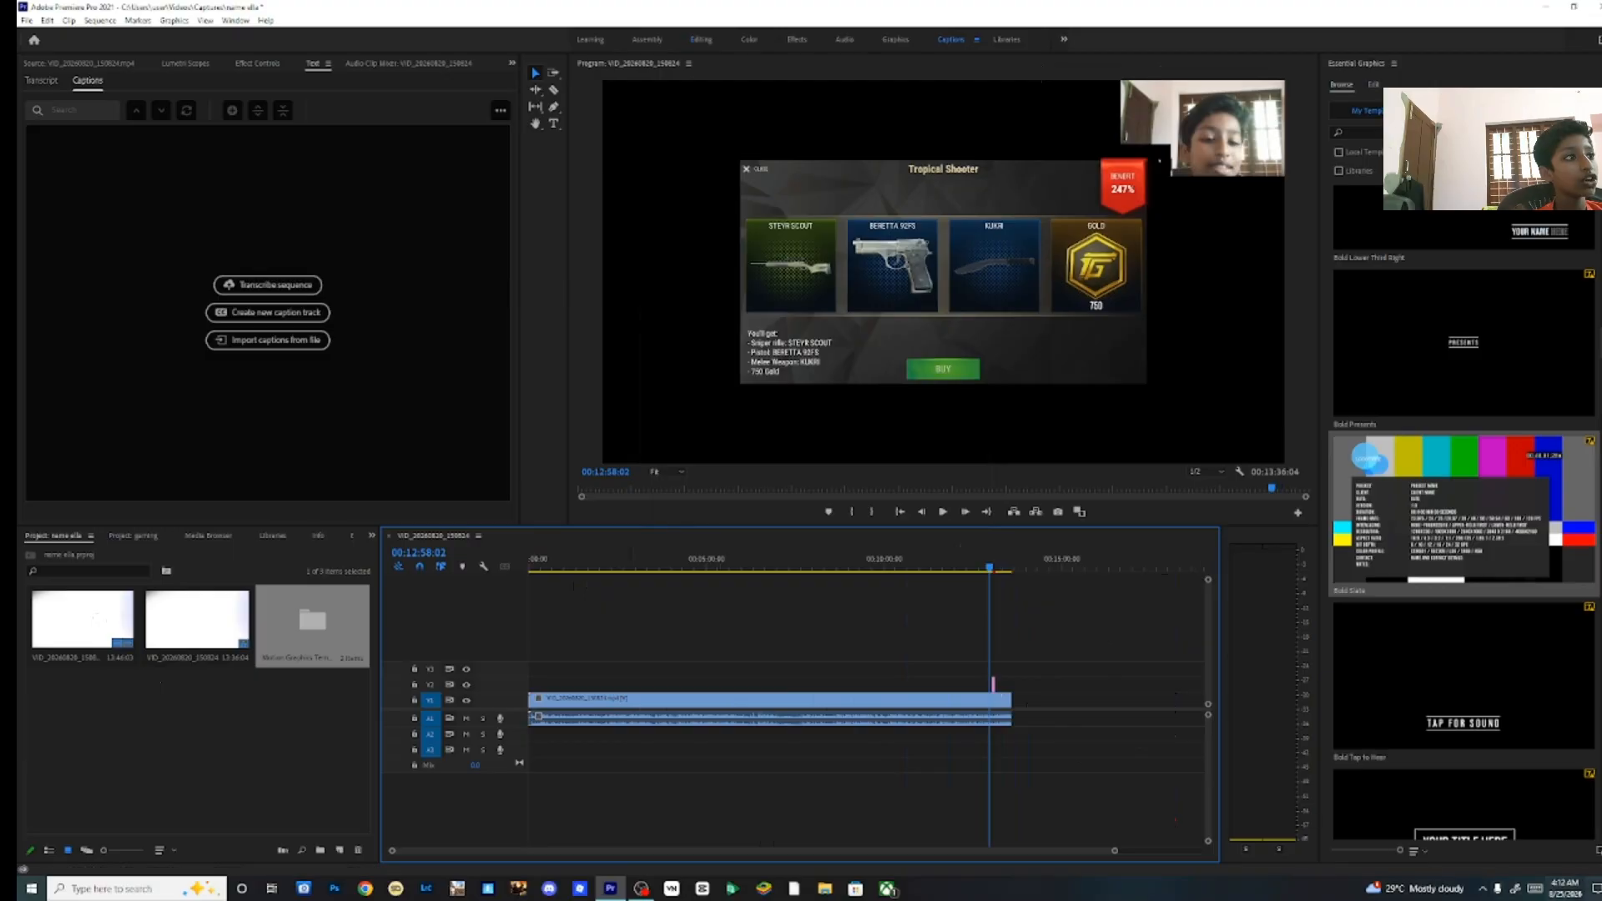
pyautogui.press('space')
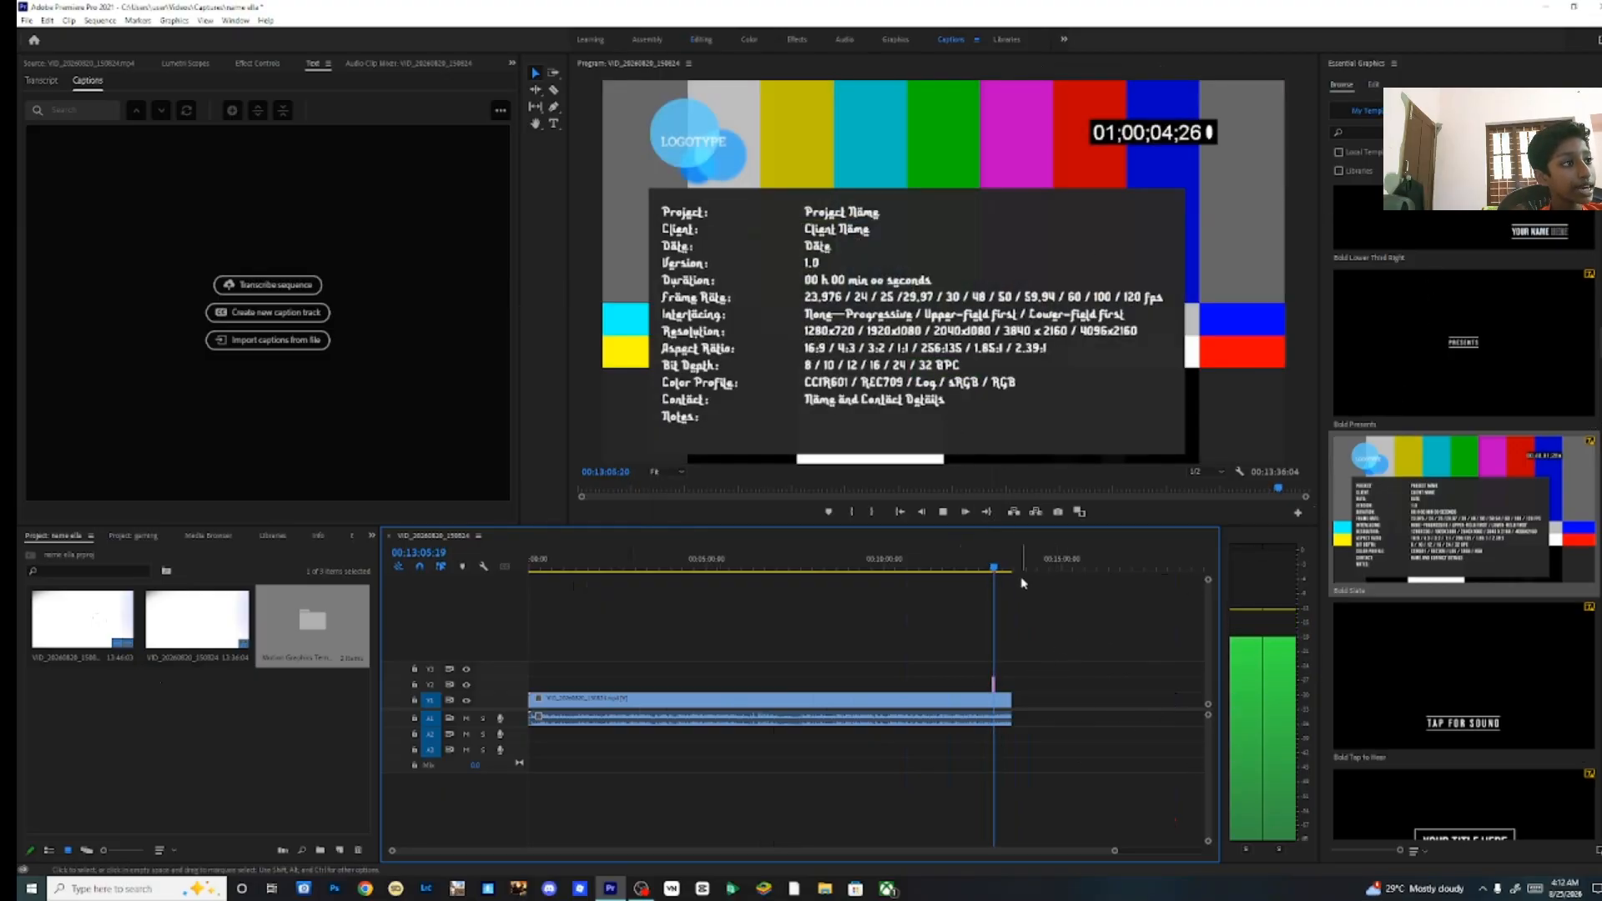
pyautogui.press('space')
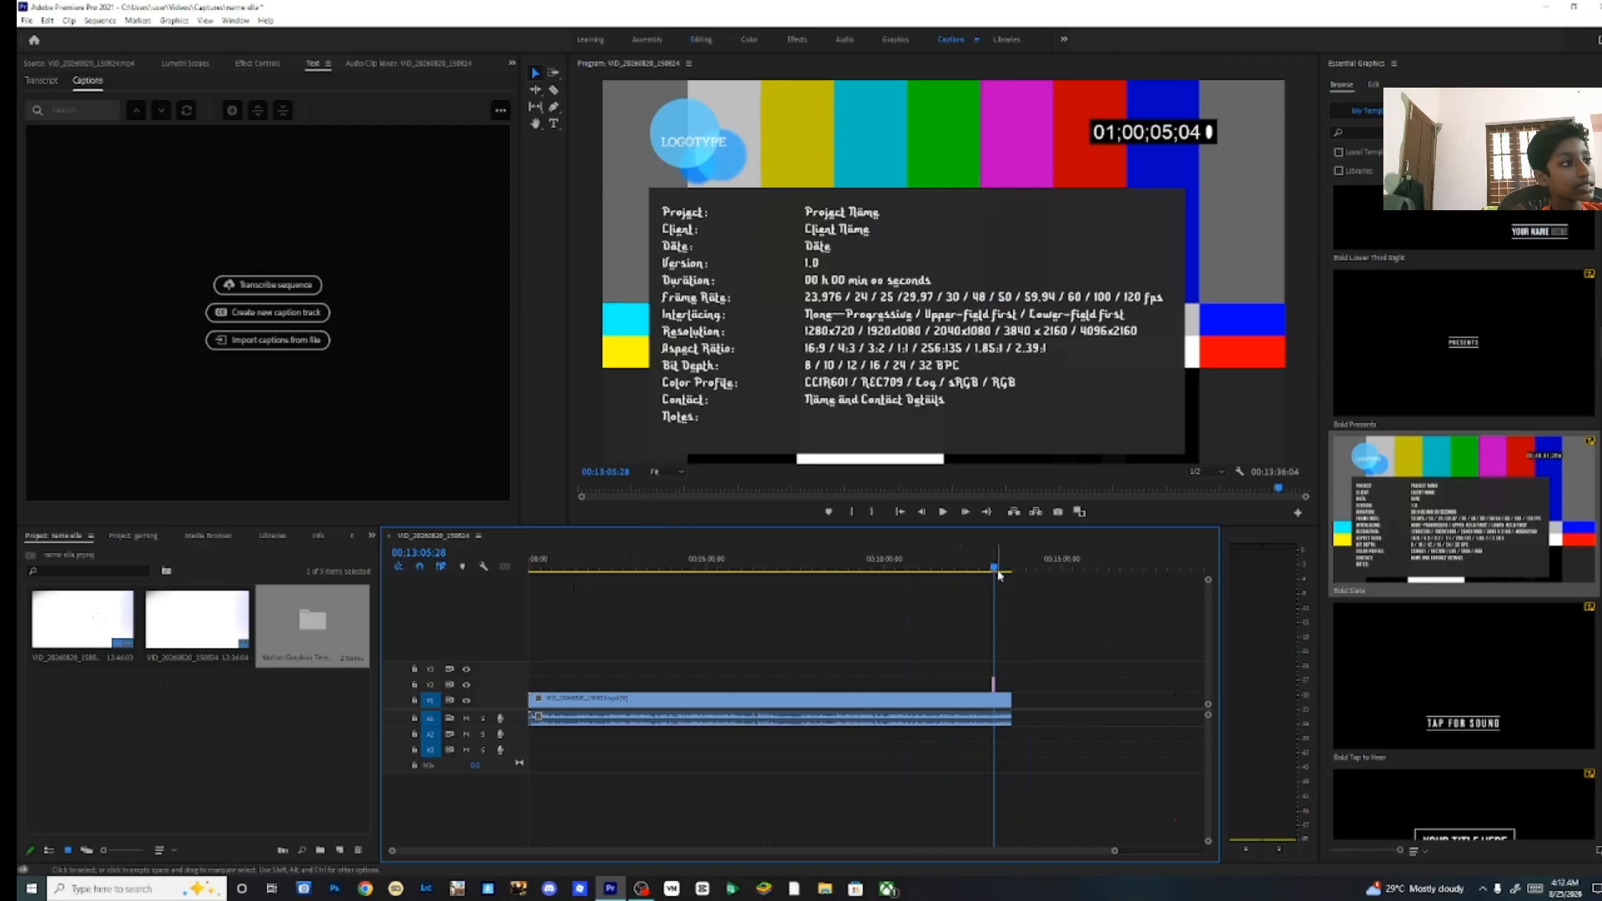
pyautogui.click(960, 559)
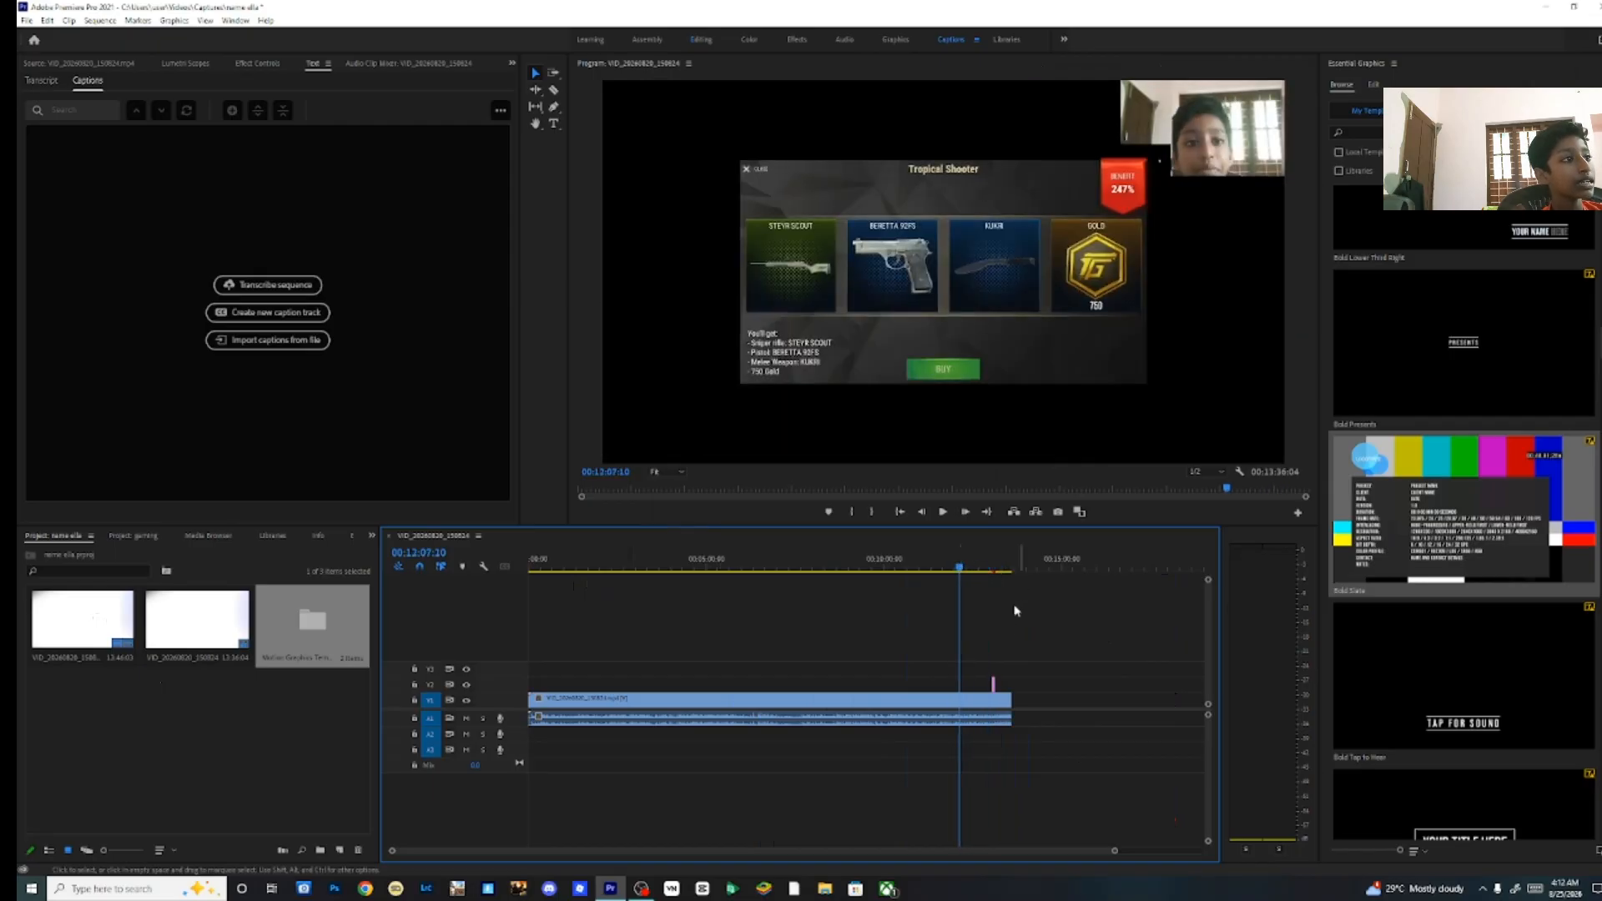
pyautogui.click(994, 693)
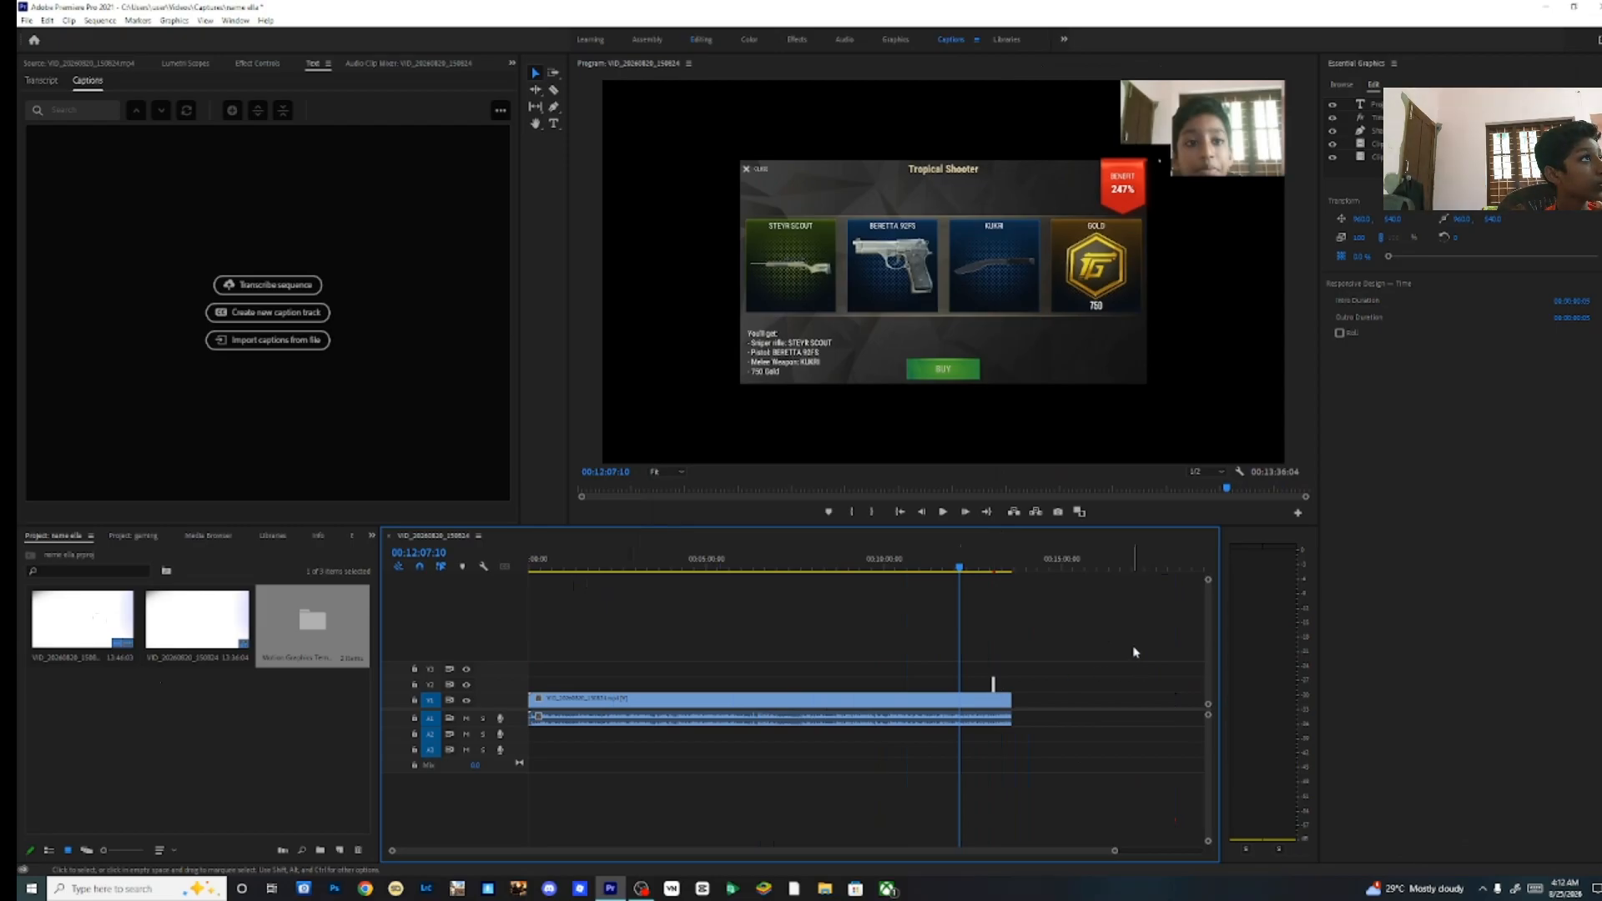
# Examine the remaining Essential Graphics templates, from the Classic captions through the Film, Gaming, Modern and Sports designs.
pyautogui.click(1341, 86)
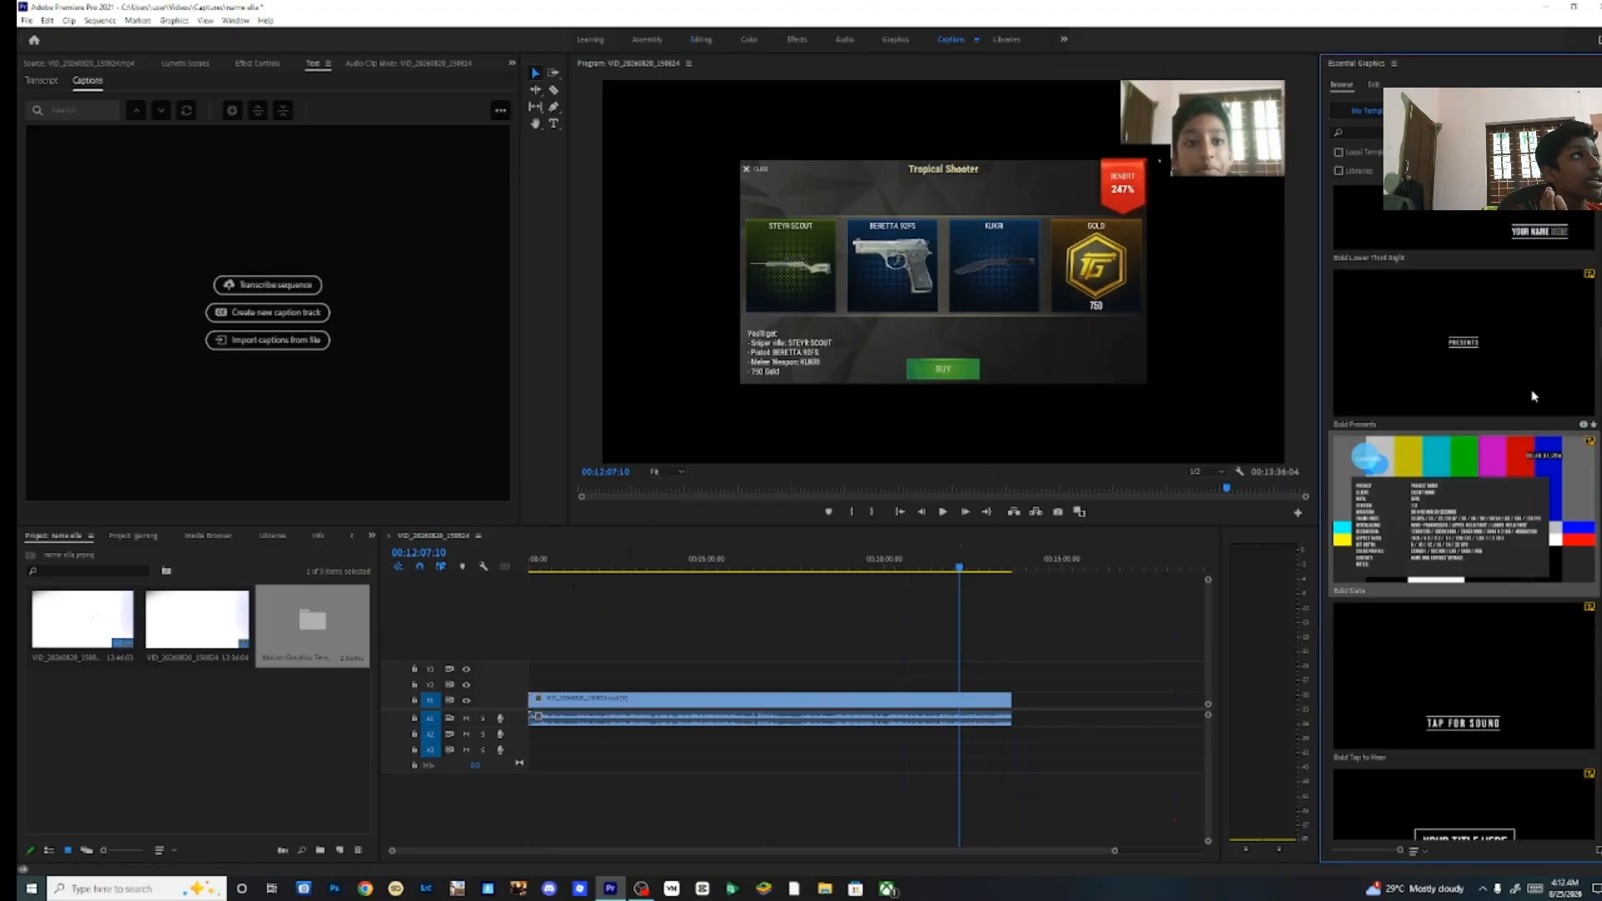
pyautogui.scroll(-5, 1533, 393)
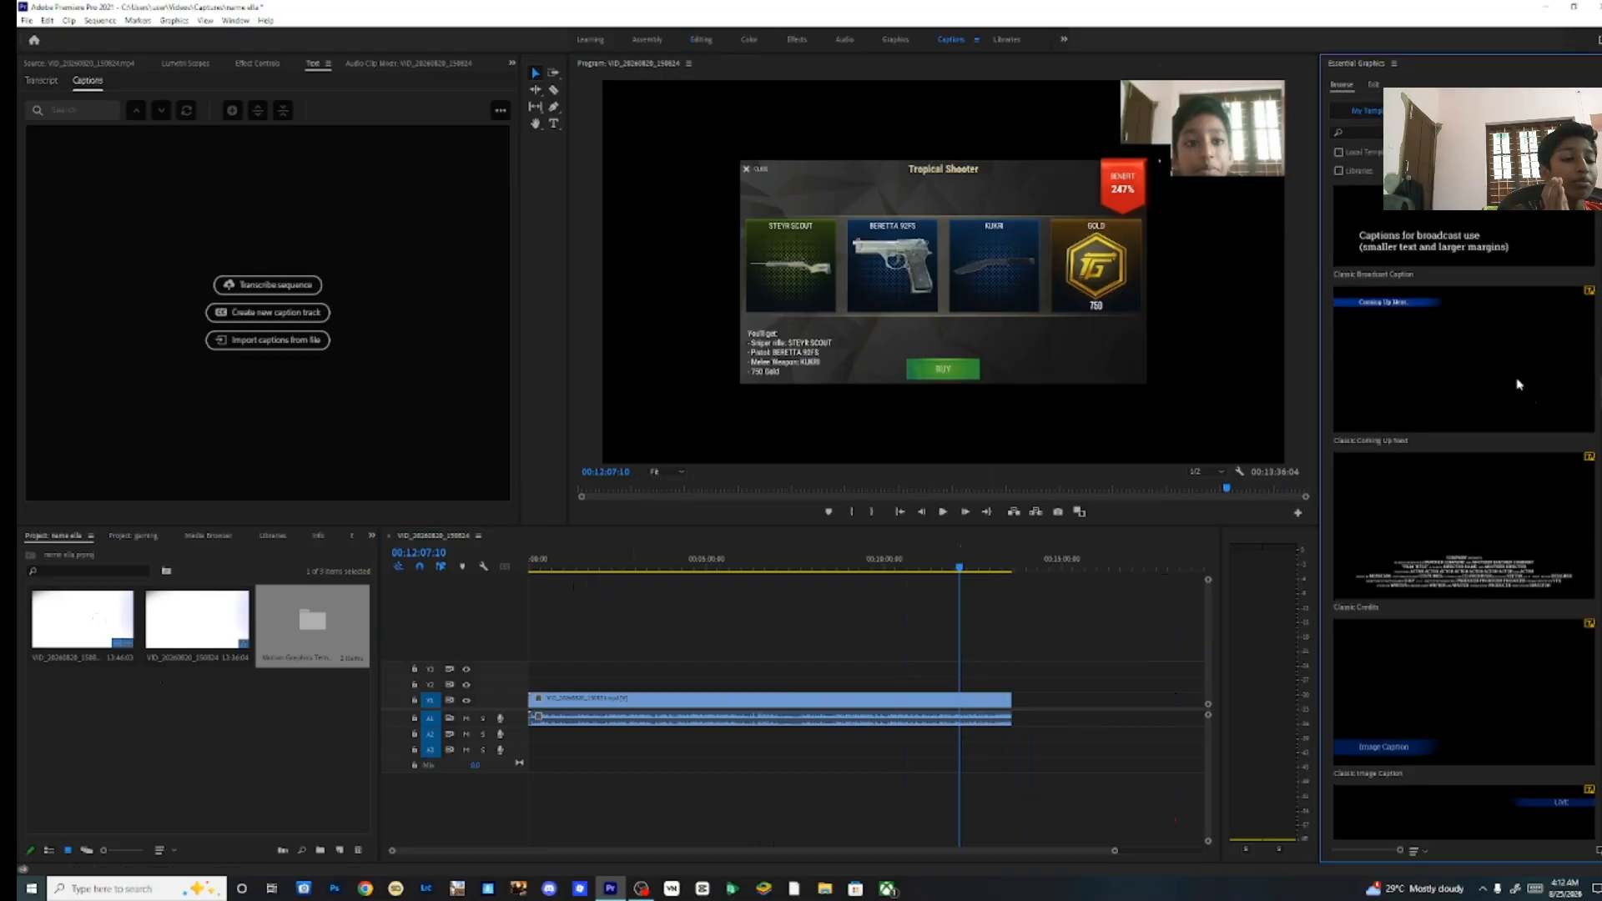
pyautogui.click(1374, 85)
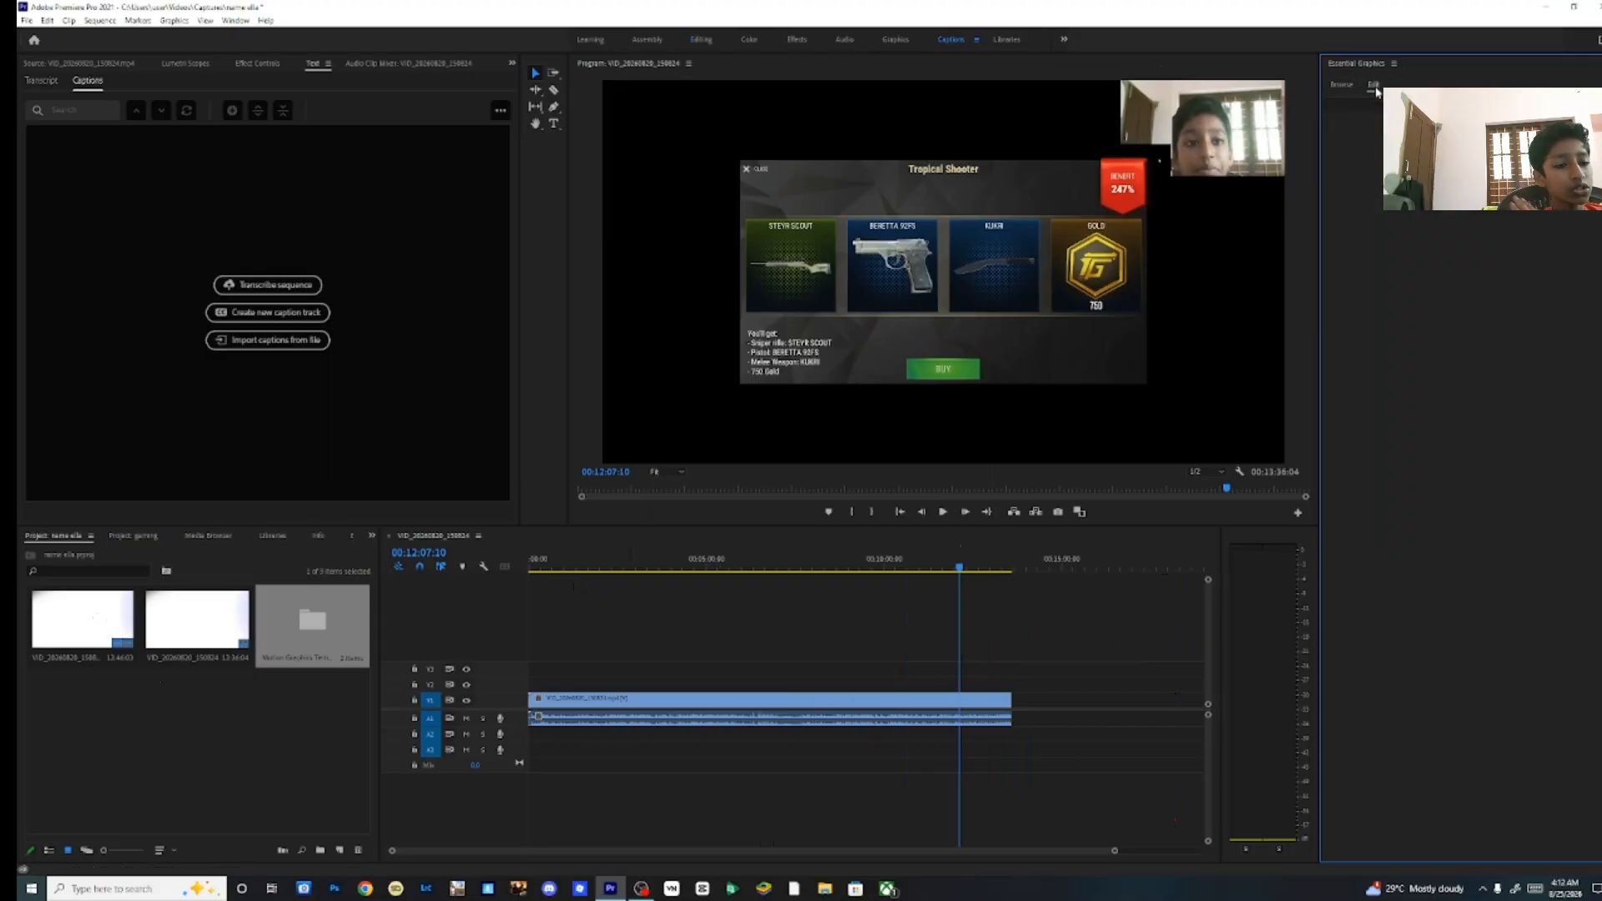
pyautogui.click(1342, 85)
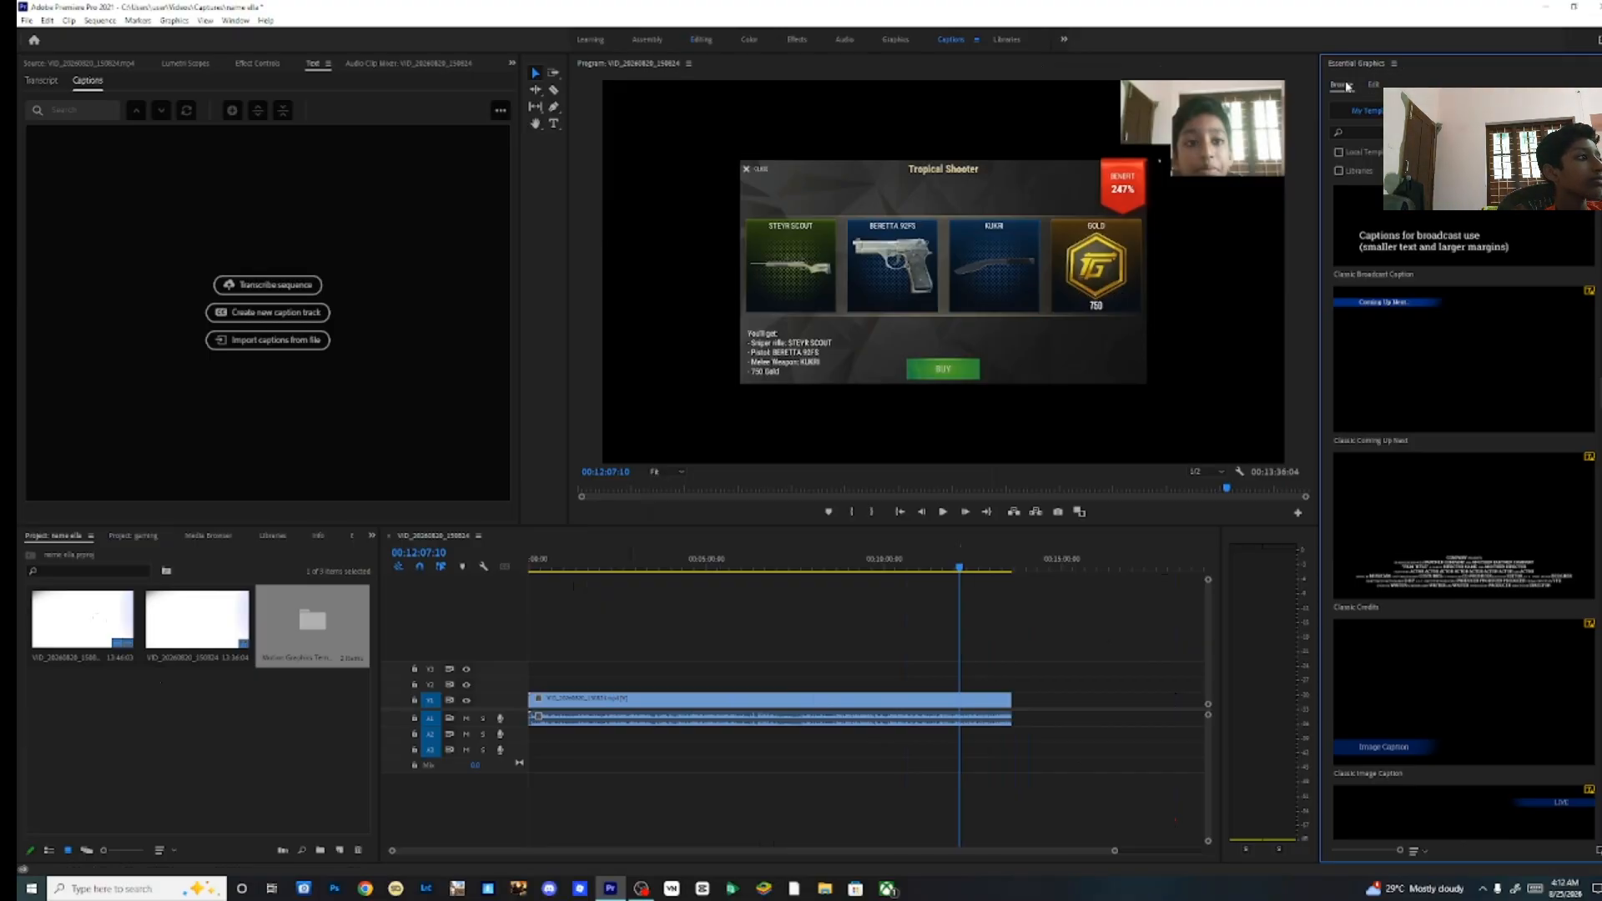
pyautogui.scroll(-5, 1430, 384)
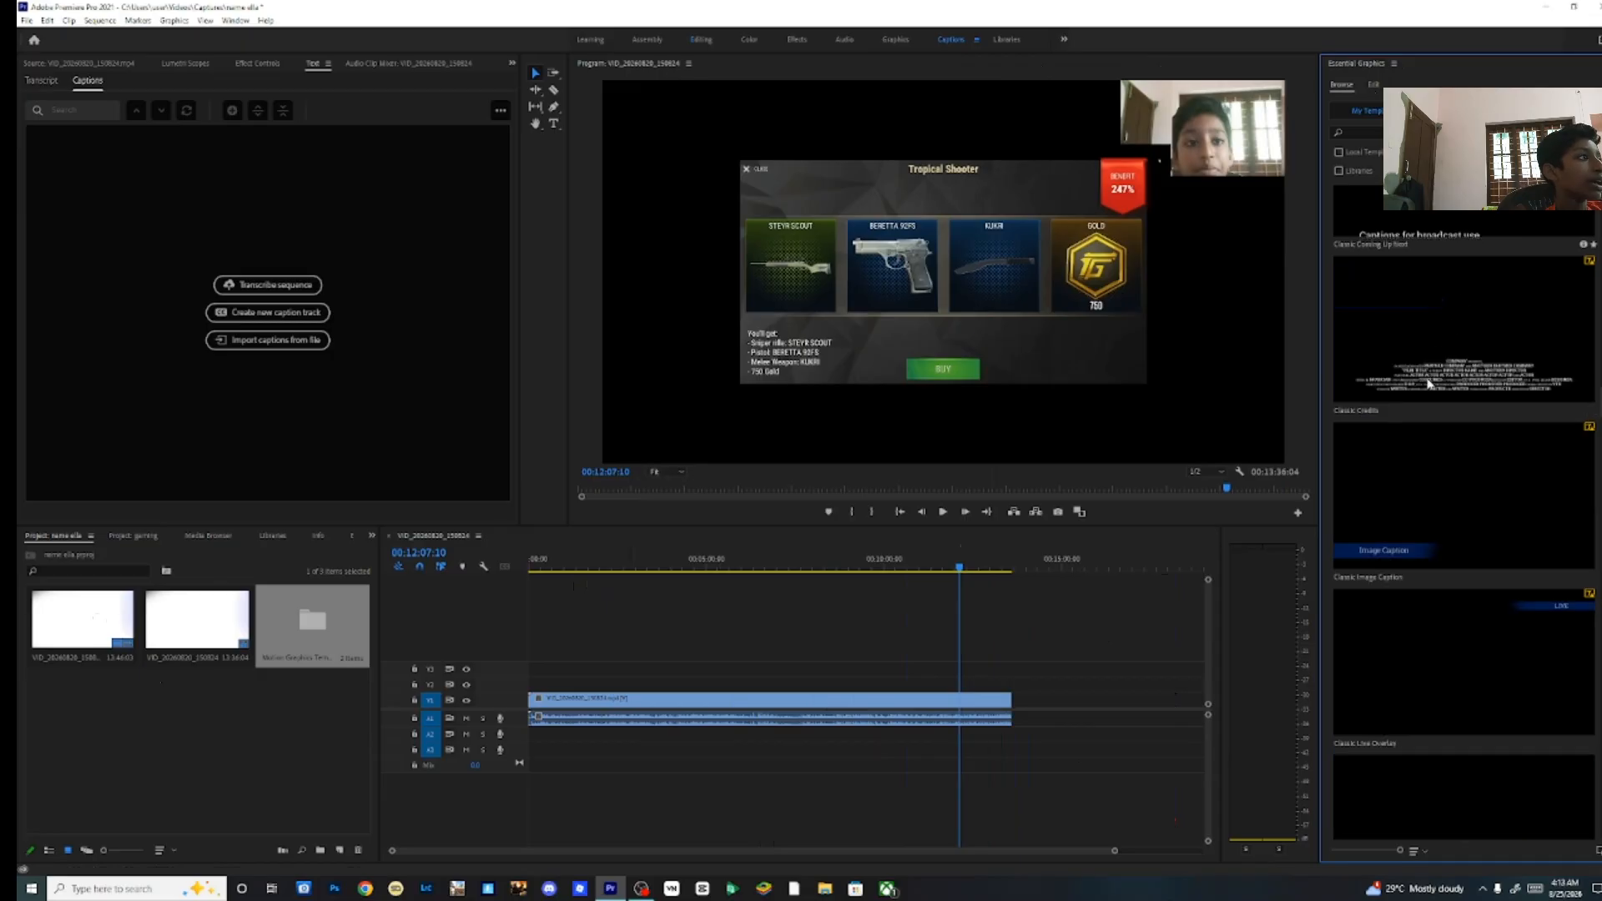
pyautogui.scroll(-10, 1430, 384)
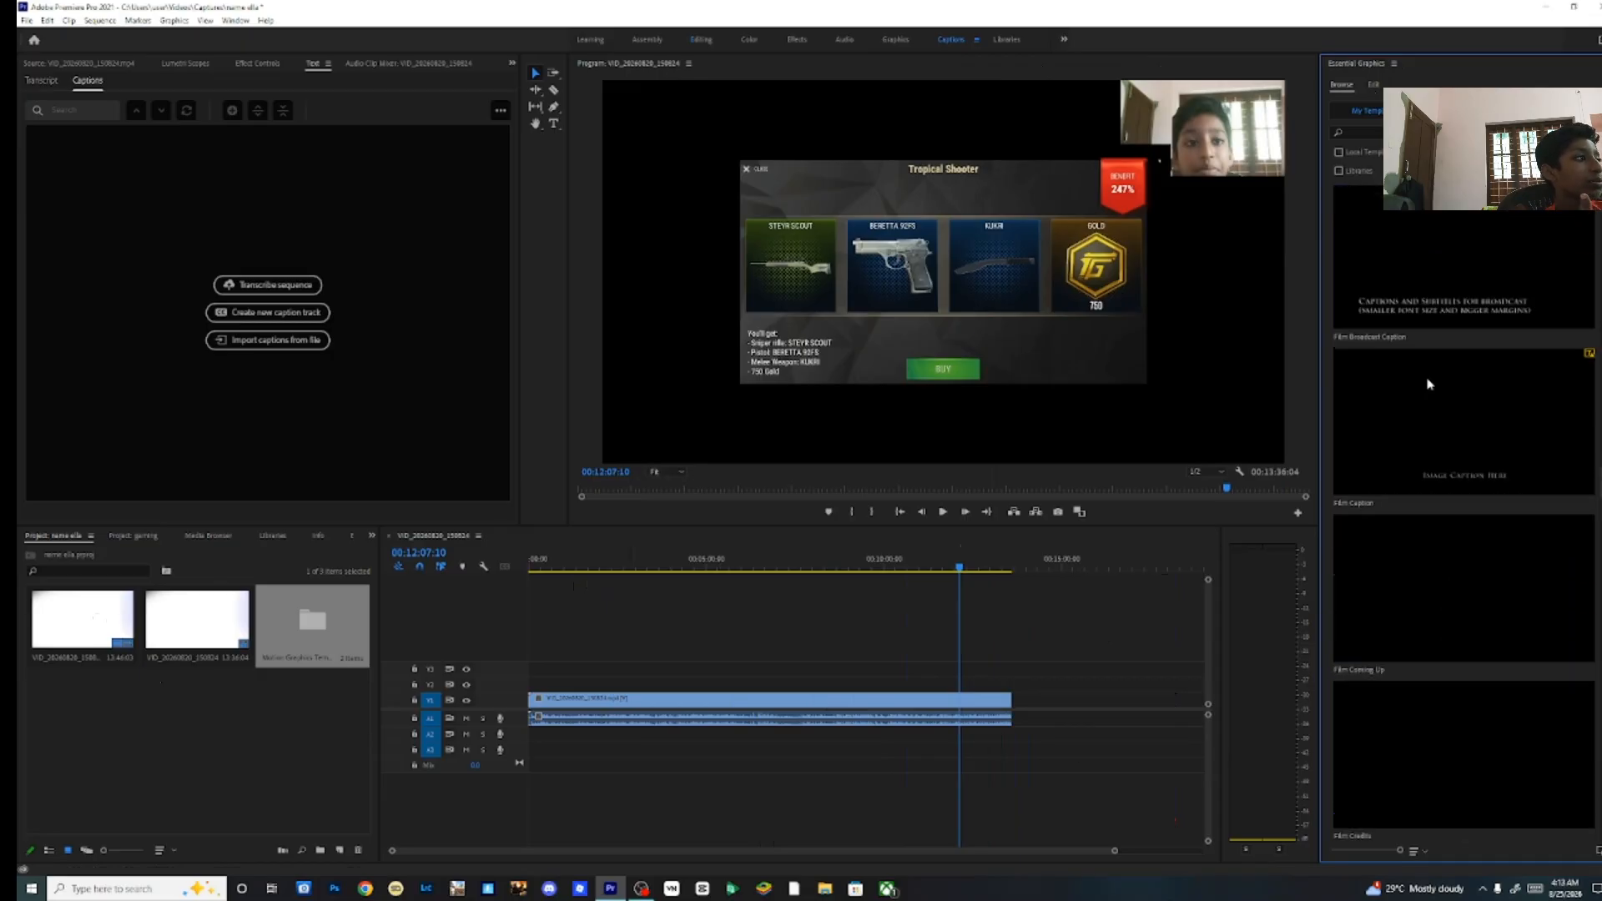
pyautogui.scroll(-10, 1431, 384)
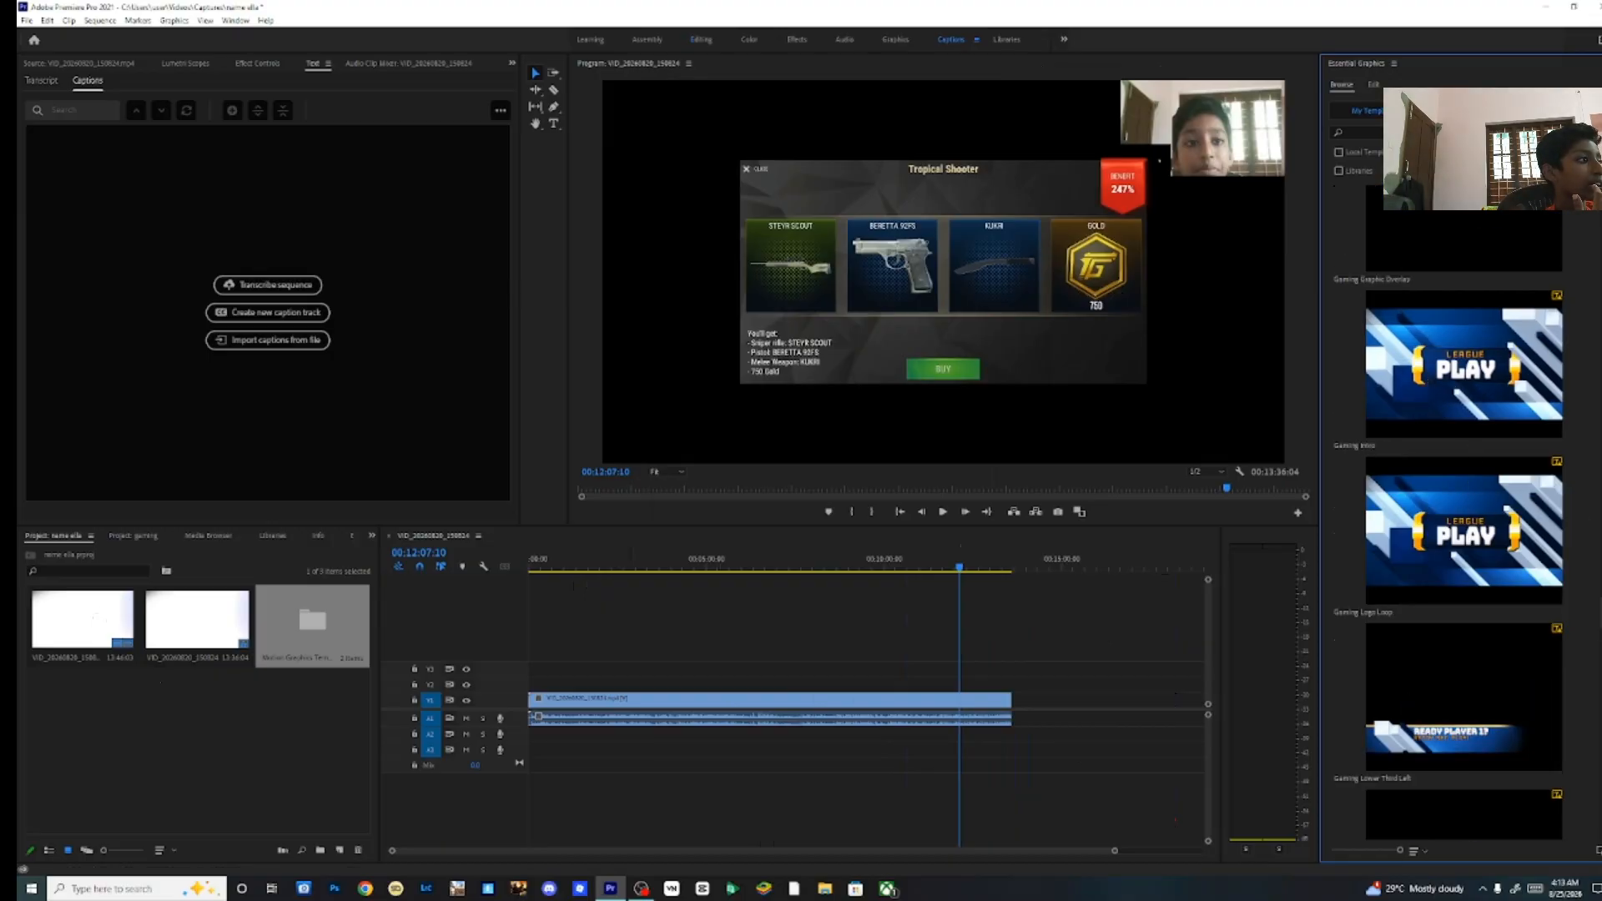
pyautogui.scroll(-10, 1457, 228)
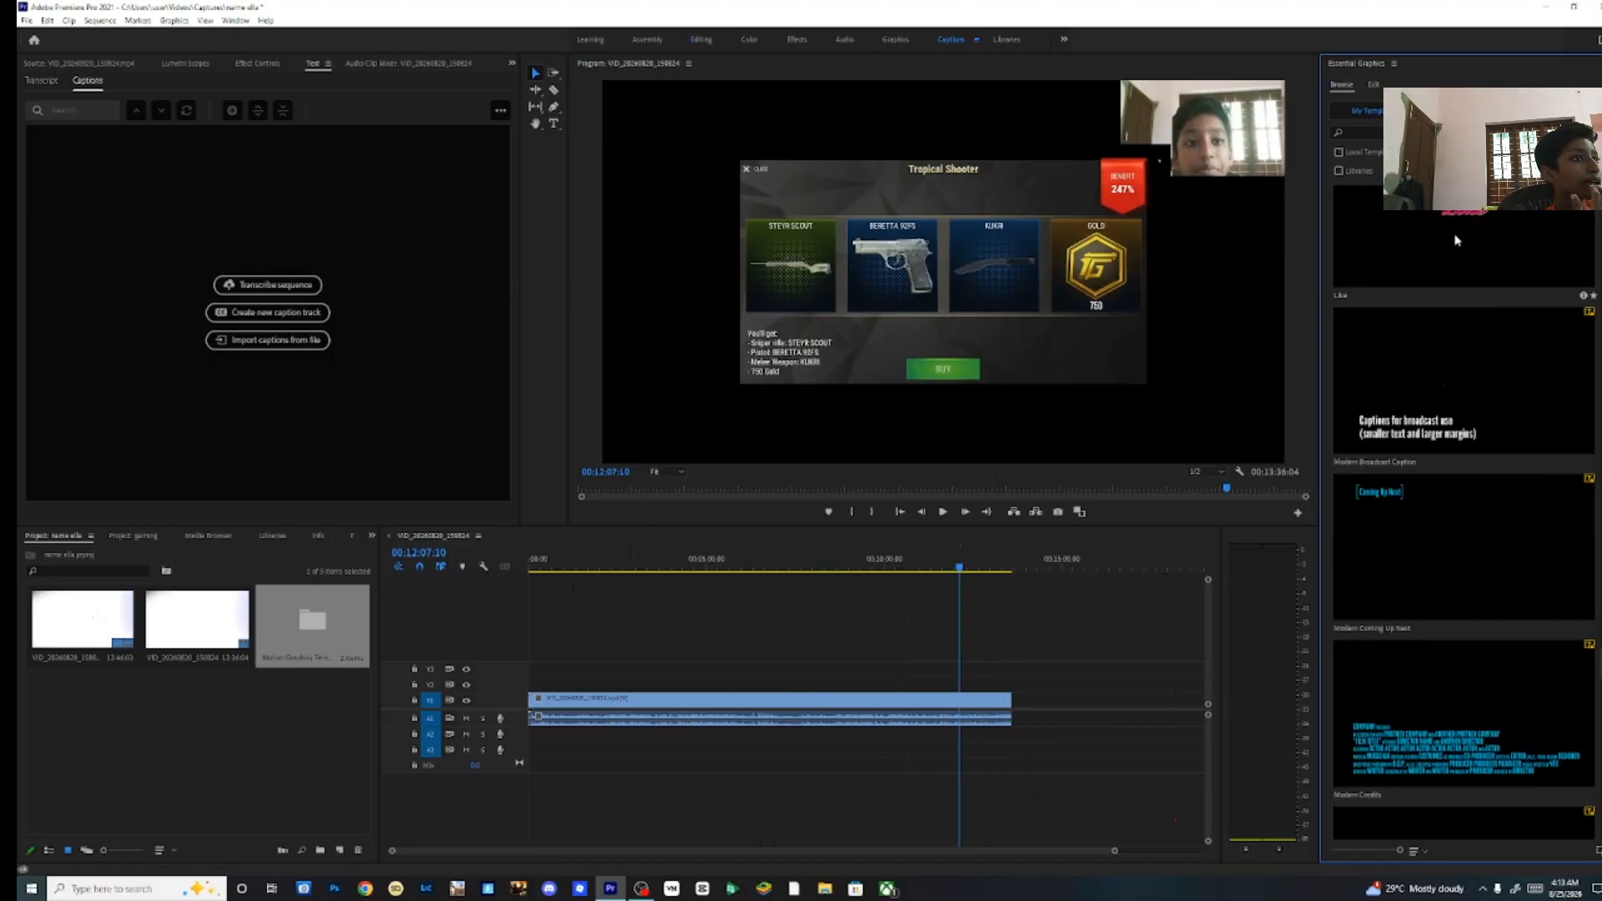
pyautogui.scroll(-10, 1410, 466)
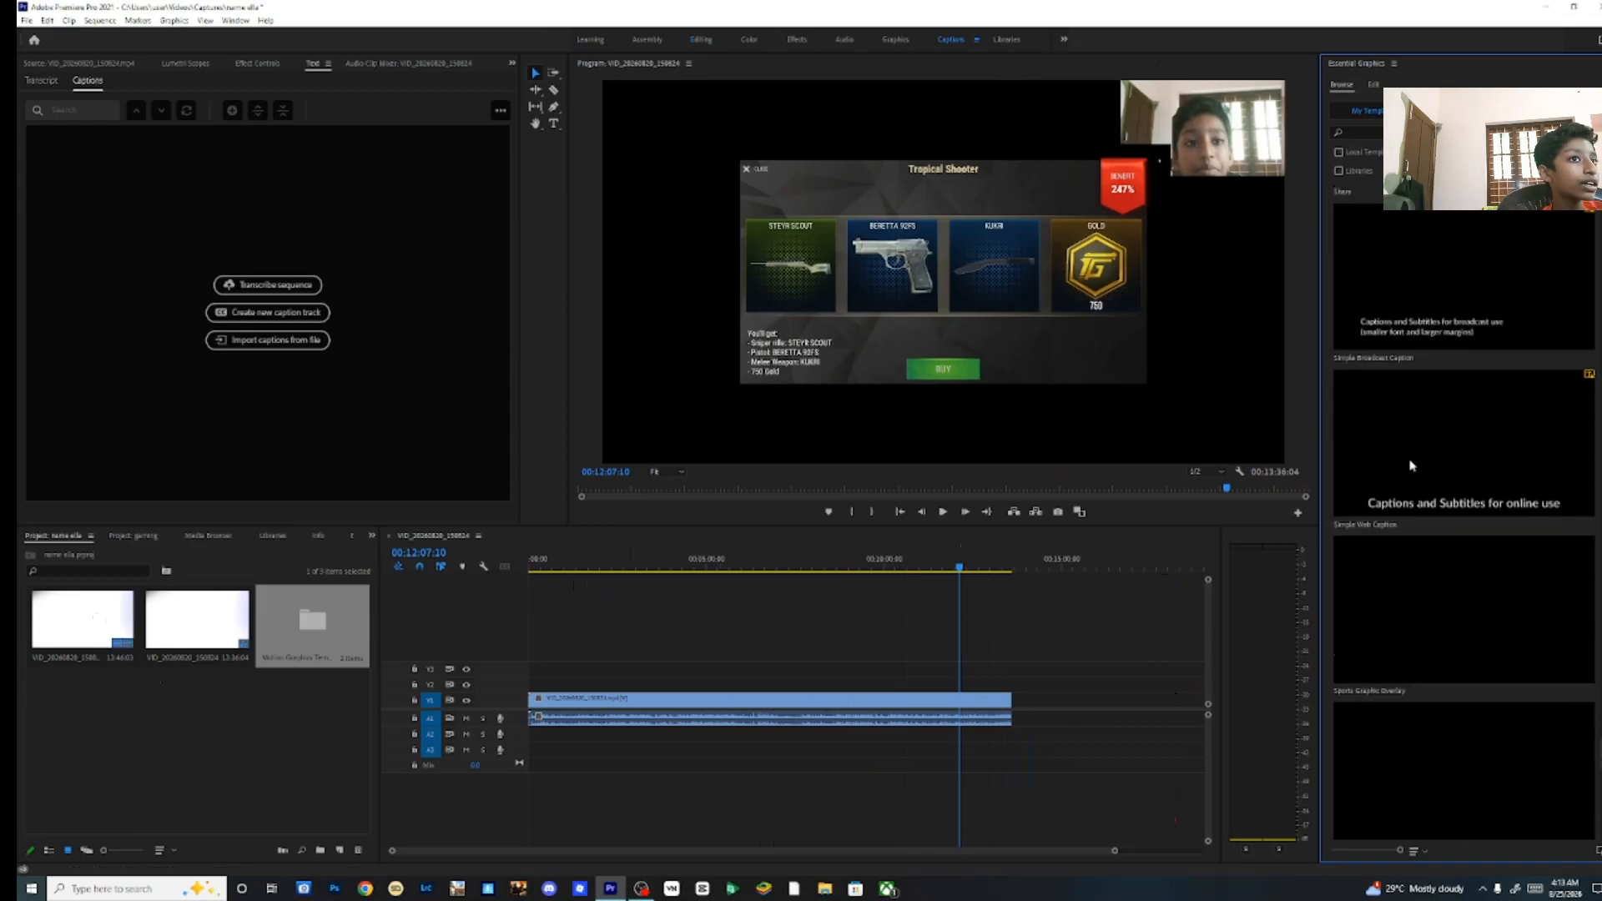
pyautogui.scroll(-8, 1410, 466)
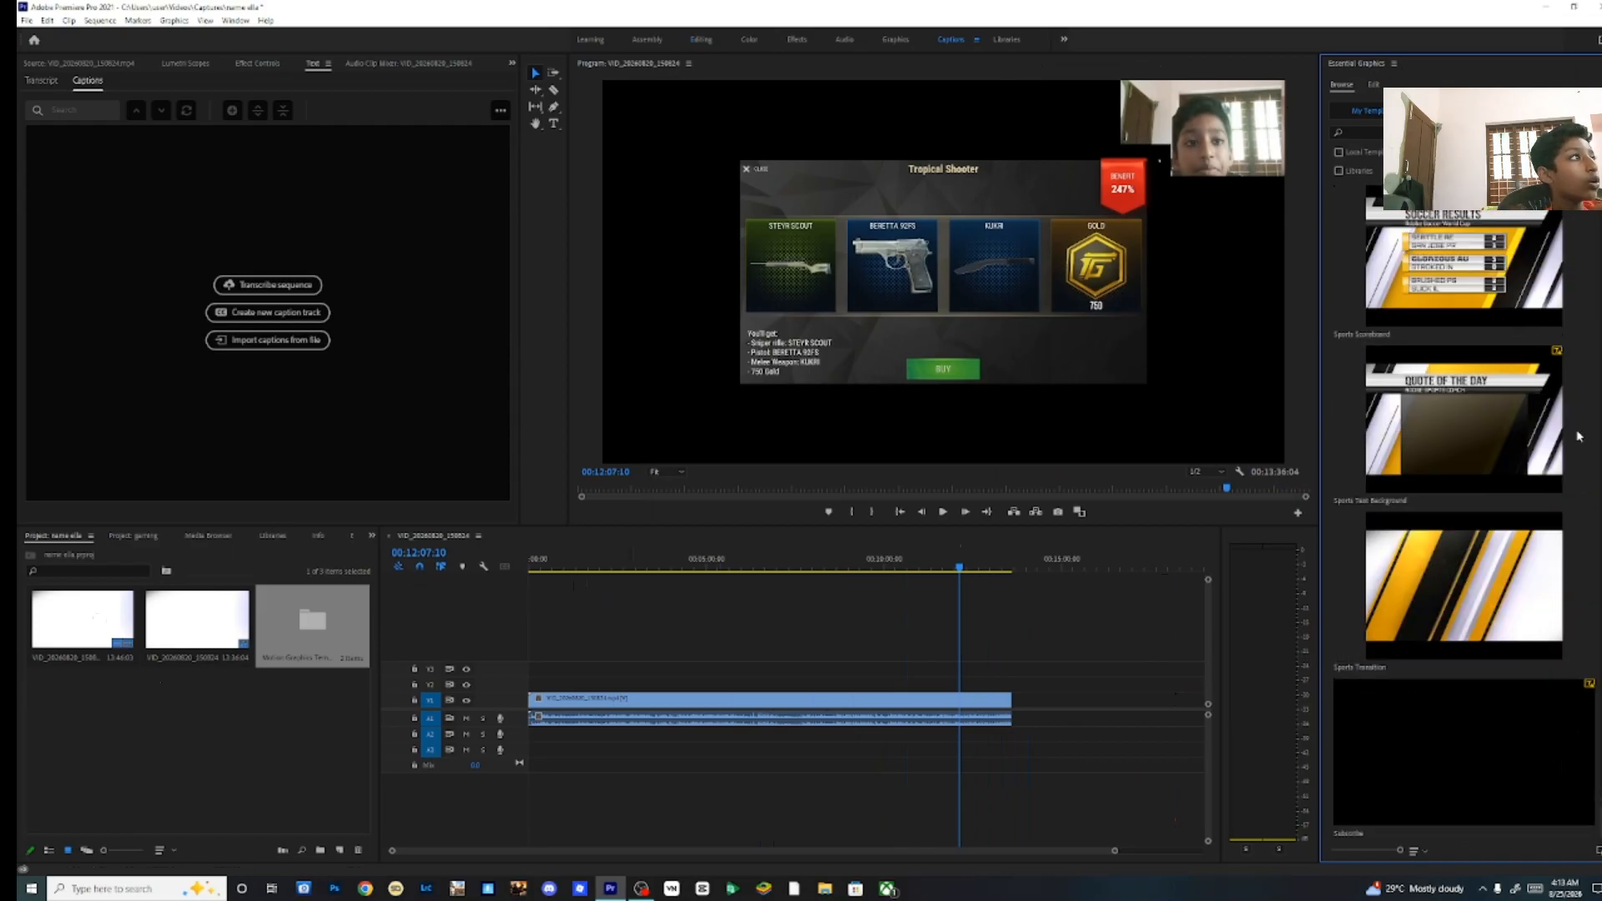
# Play the opening seconds of the sequence from its start to preview the sports intro.
pyautogui.moveTo(610, 564); pyautogui.dragTo(518, 576)
pyautogui.press('space')
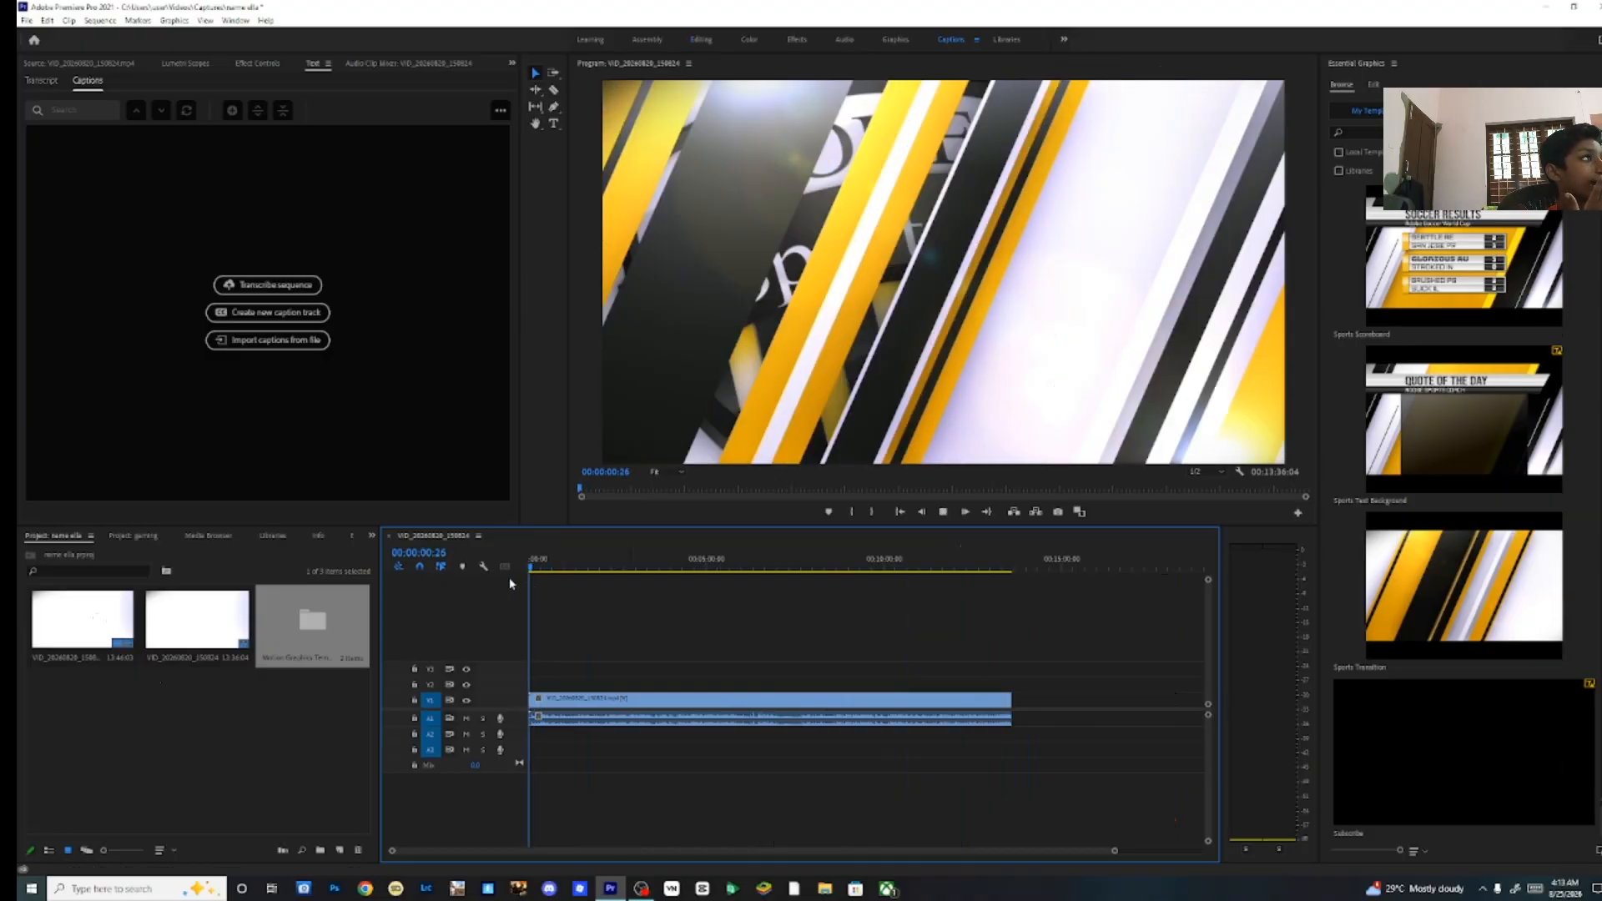
pyautogui.press('space')
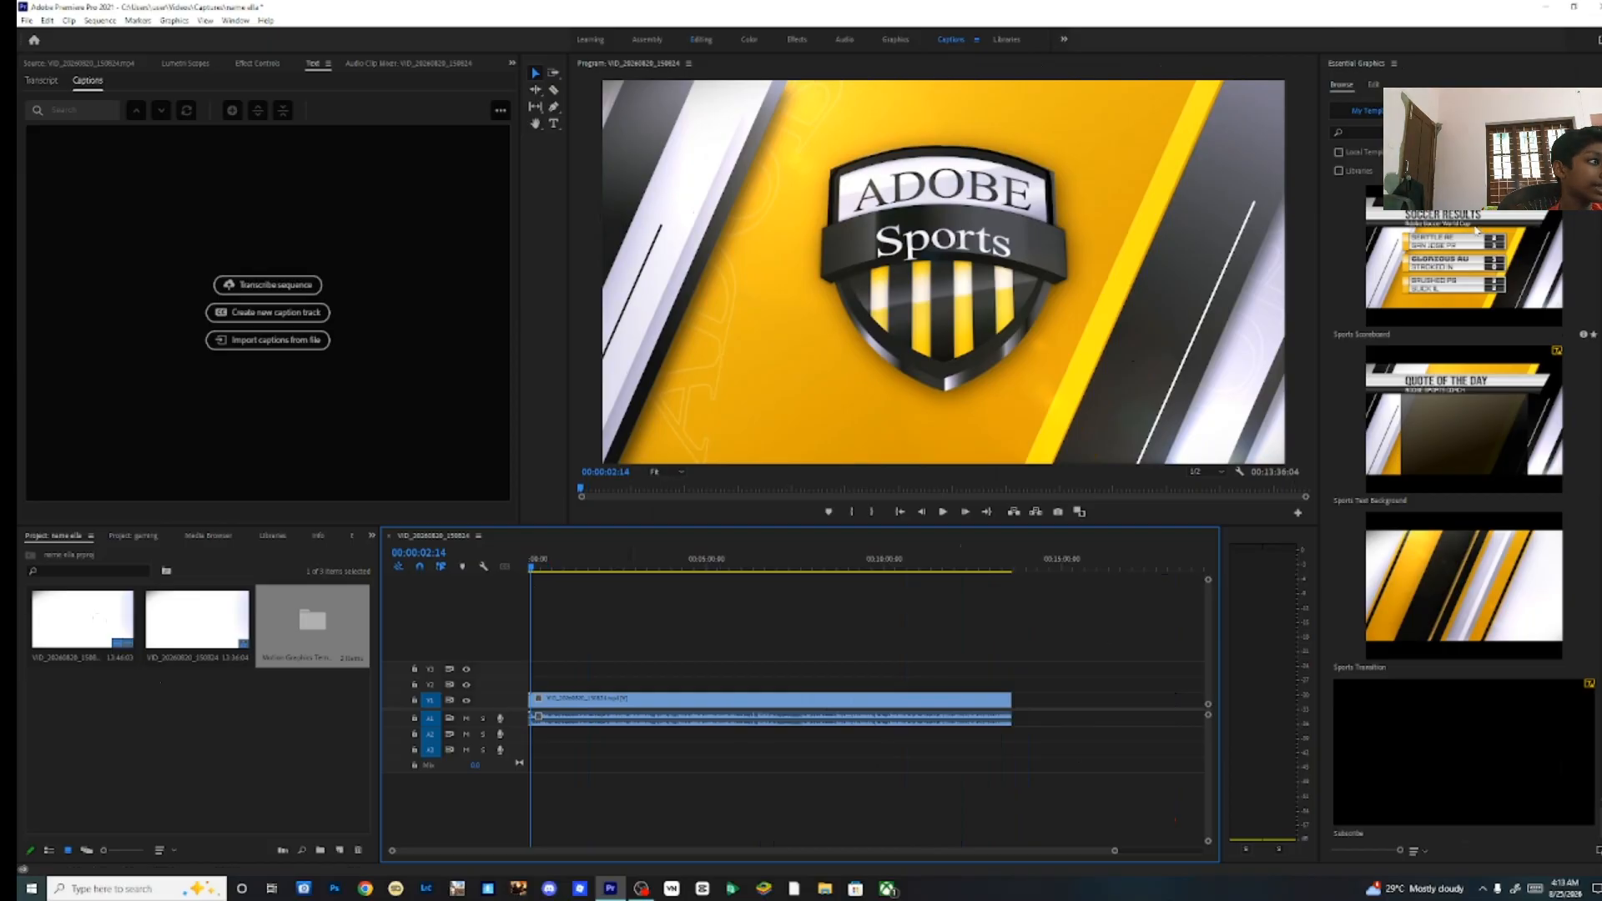
# Place the Angled Lower Third template on track V2 at the end of the clip, accepting the font substitution.
pyautogui.scroll(-6, 1421, 401)
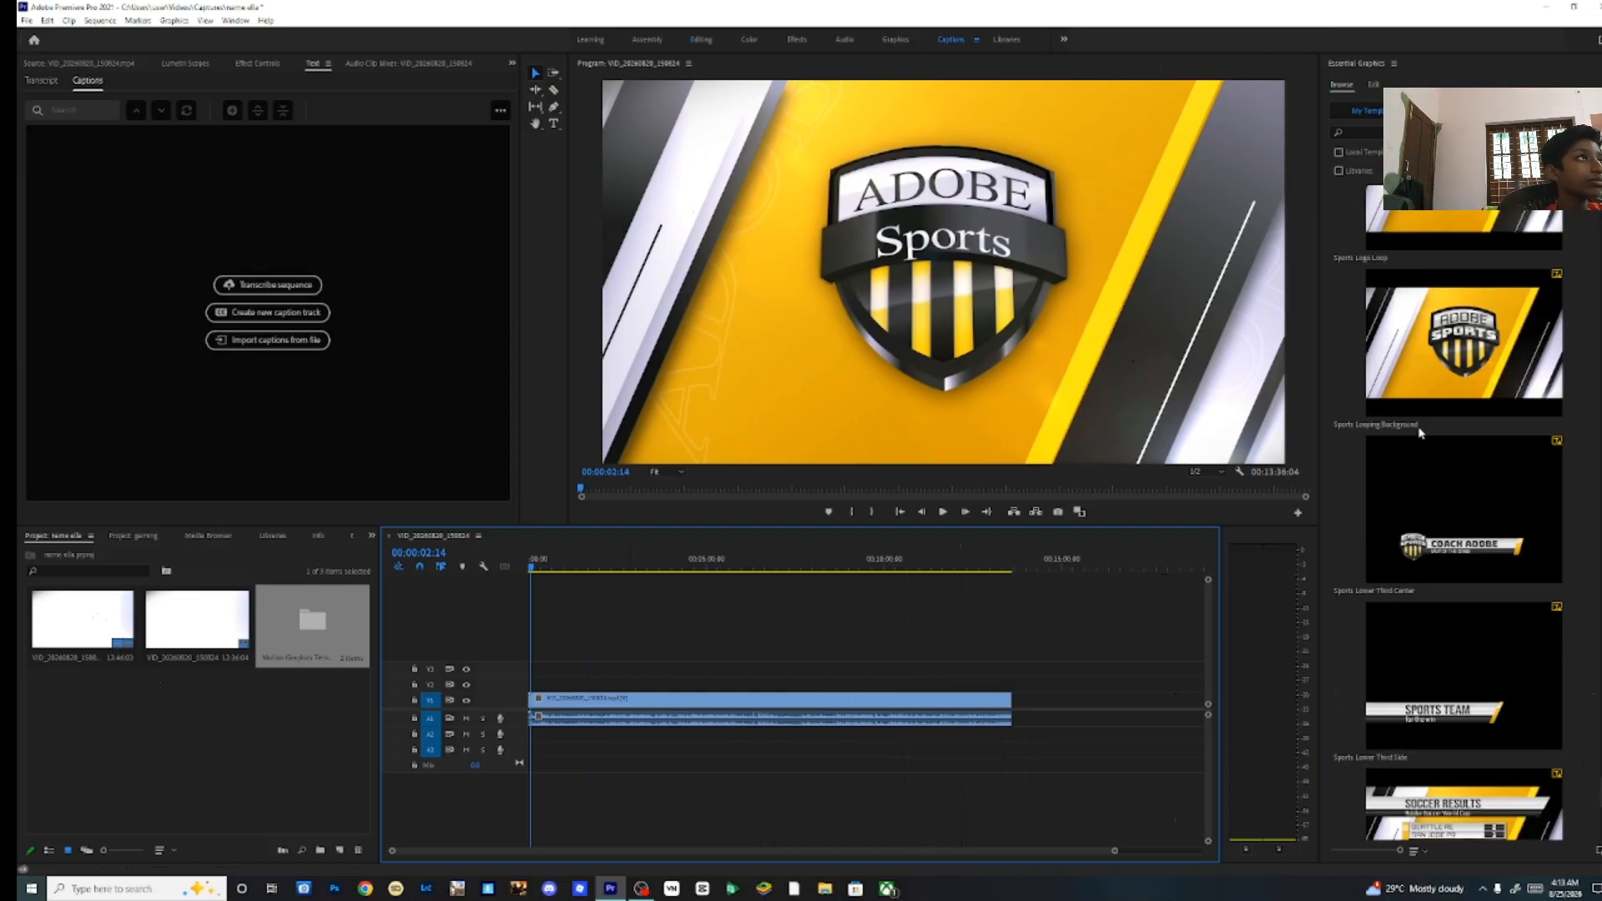
pyautogui.scroll(-15, 1421, 431)
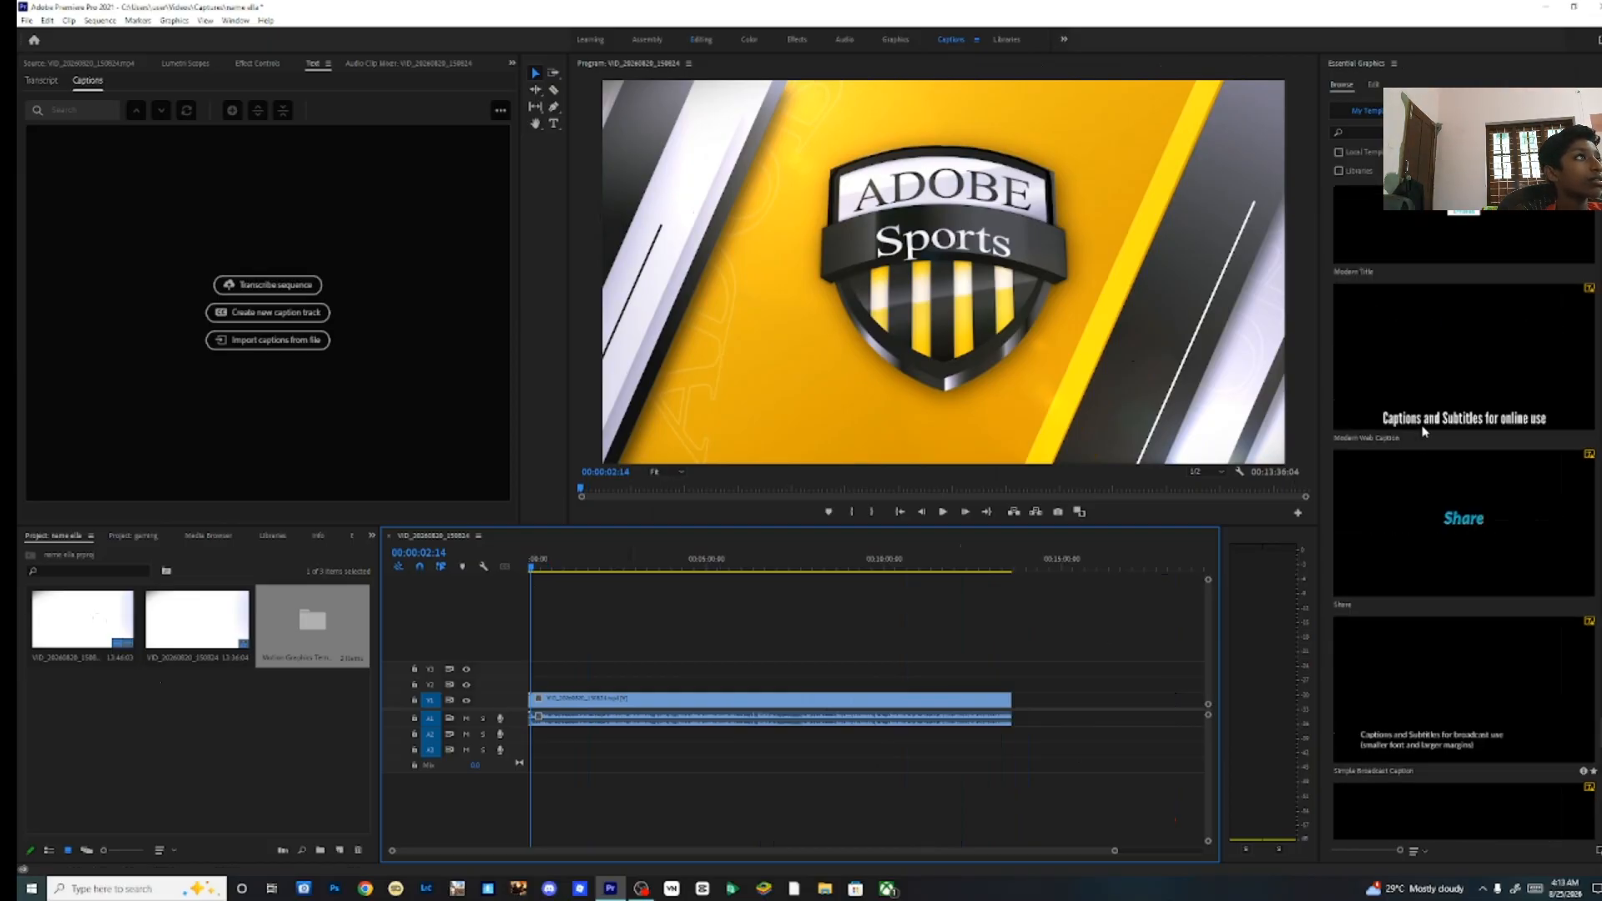
pyautogui.scroll(-5, 1424, 431)
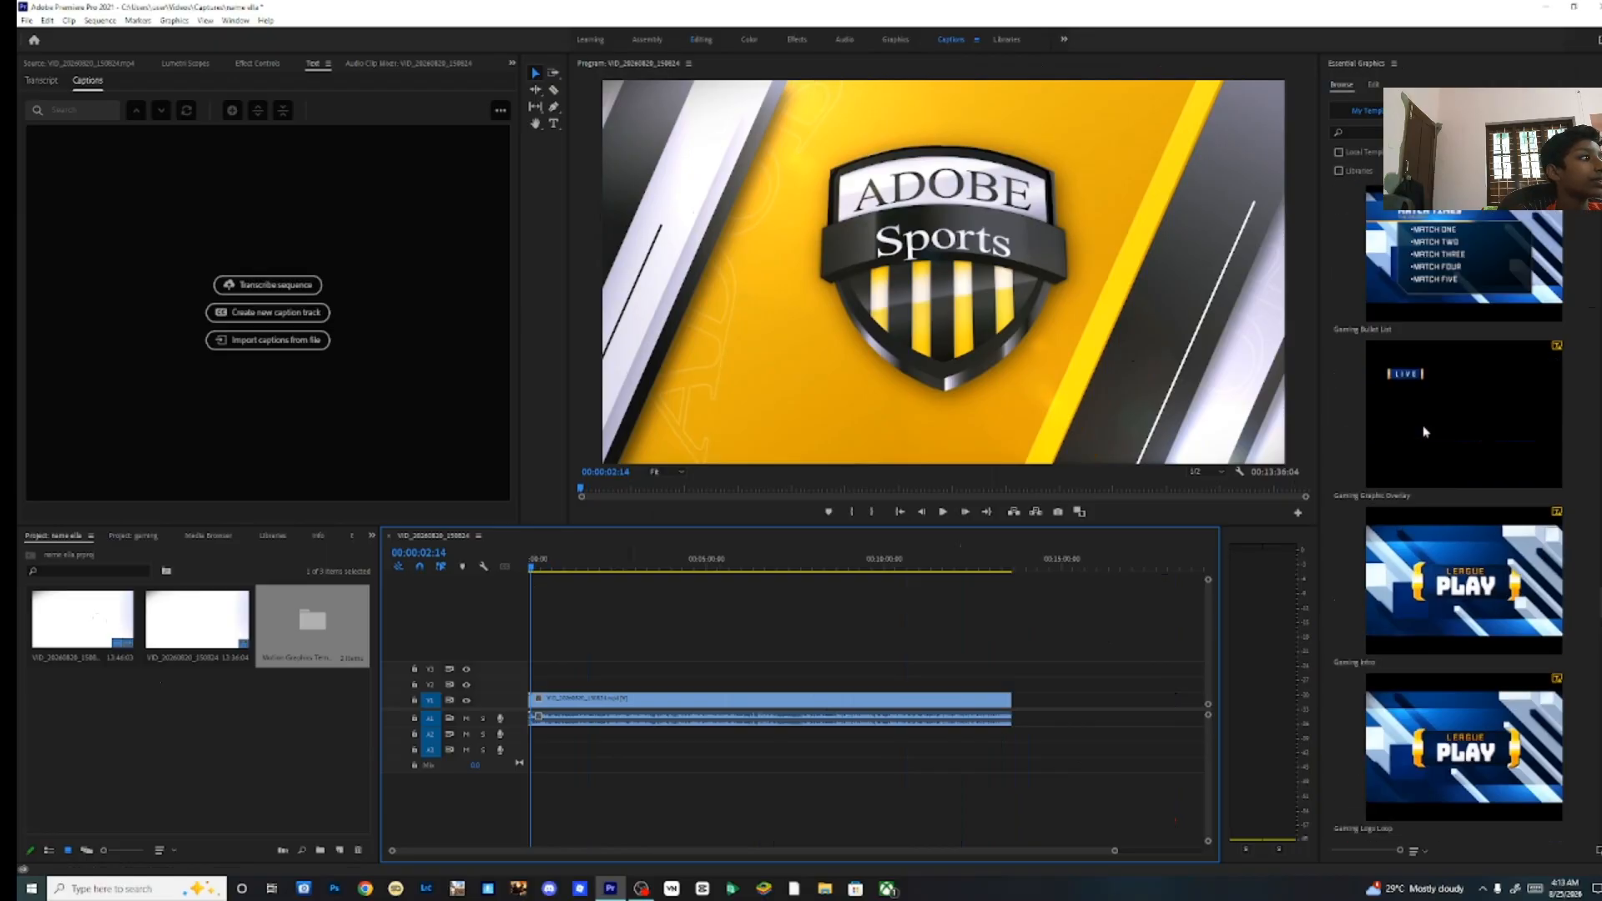
pyautogui.scroll(8, 1425, 431)
pyautogui.scroll(10, 1424, 431)
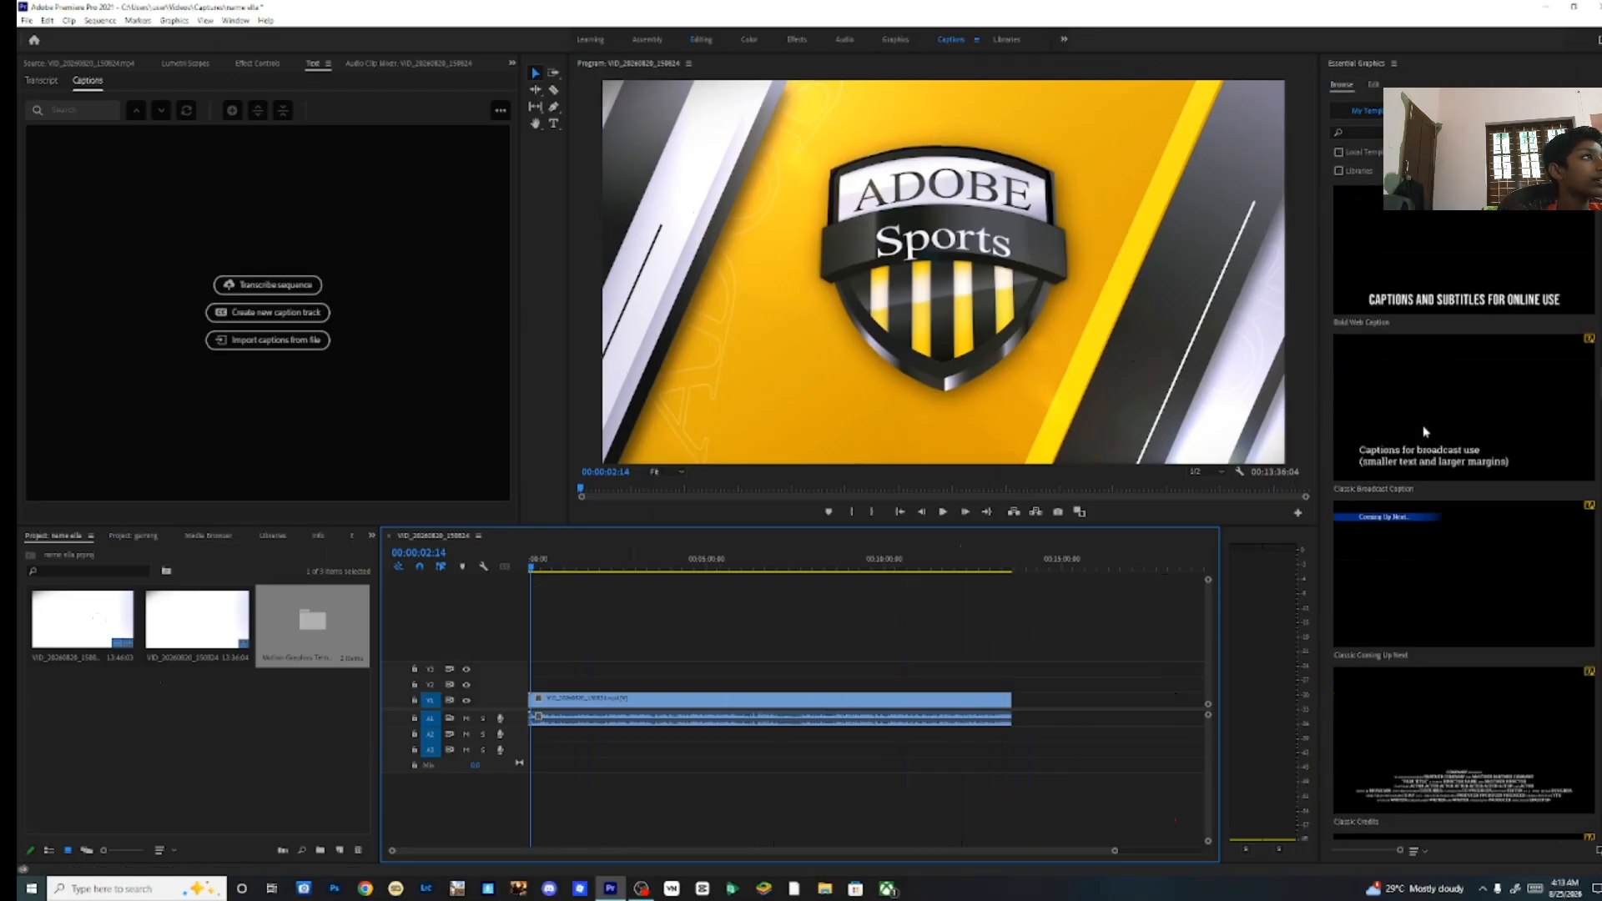
pyautogui.scroll(5, 1425, 431)
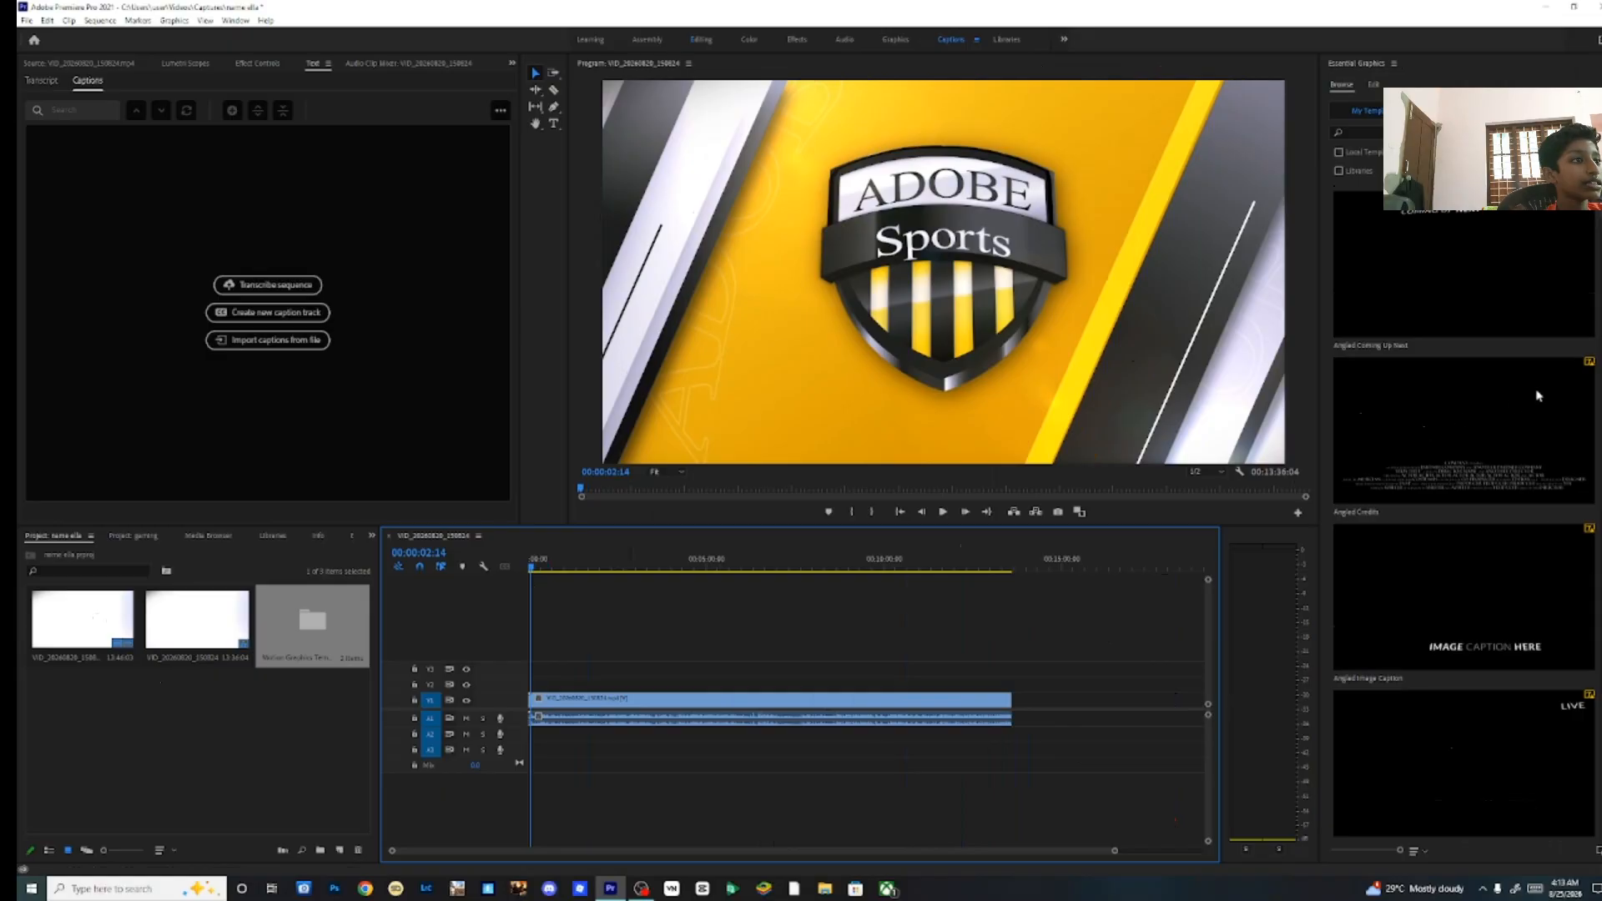
pyautogui.scroll(-5, 1475, 534)
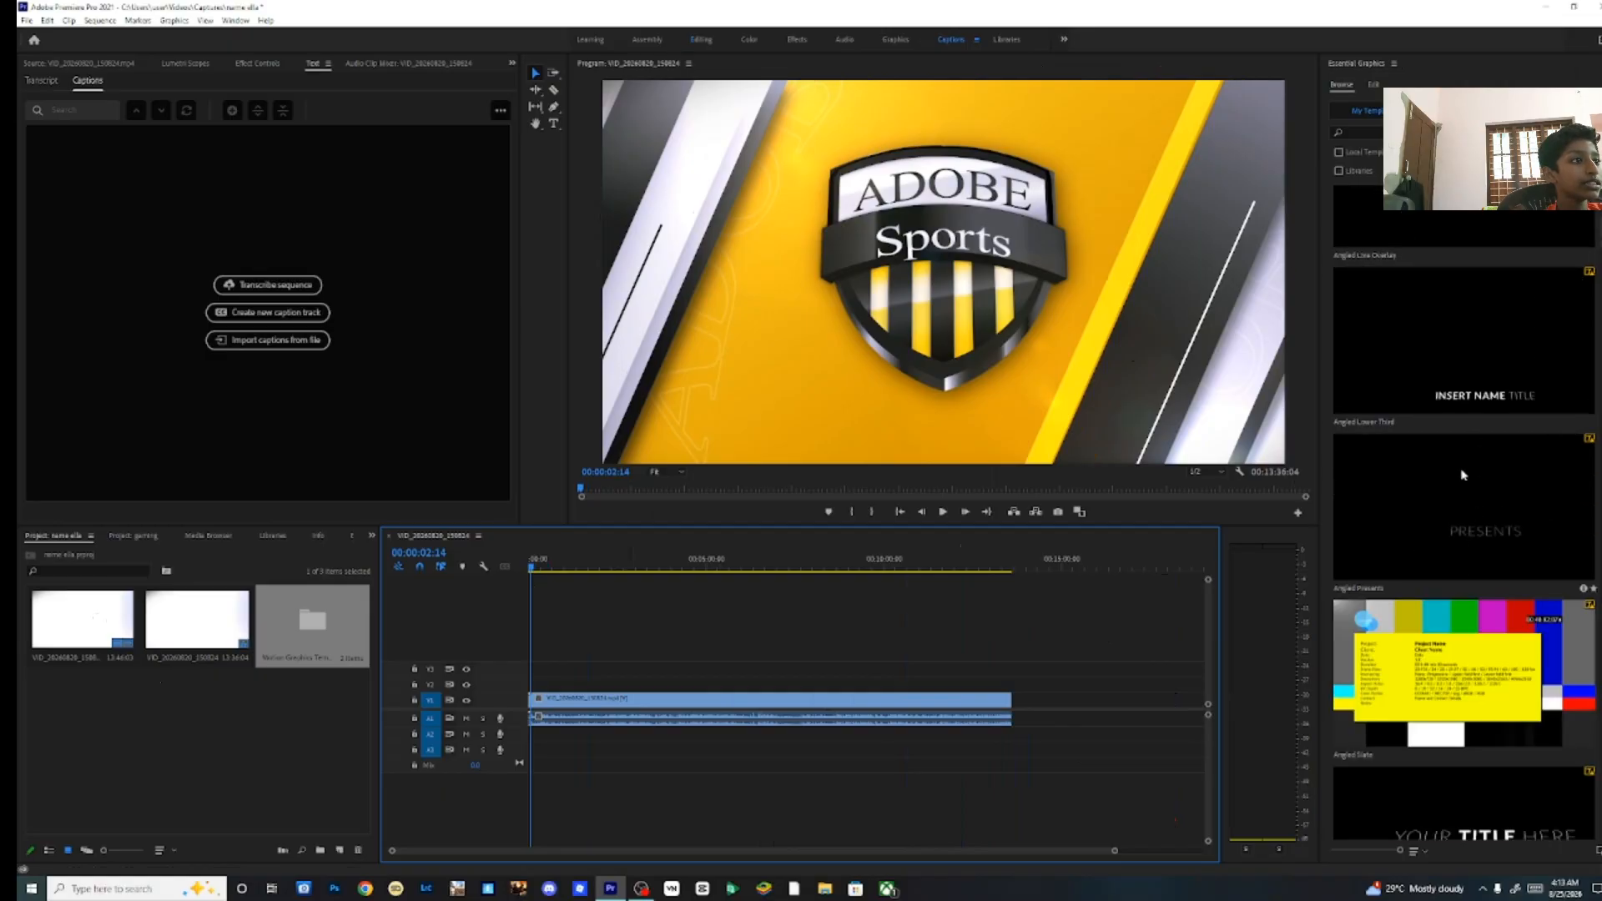
pyautogui.moveTo(1430, 383); pyautogui.dragTo(1009, 687)
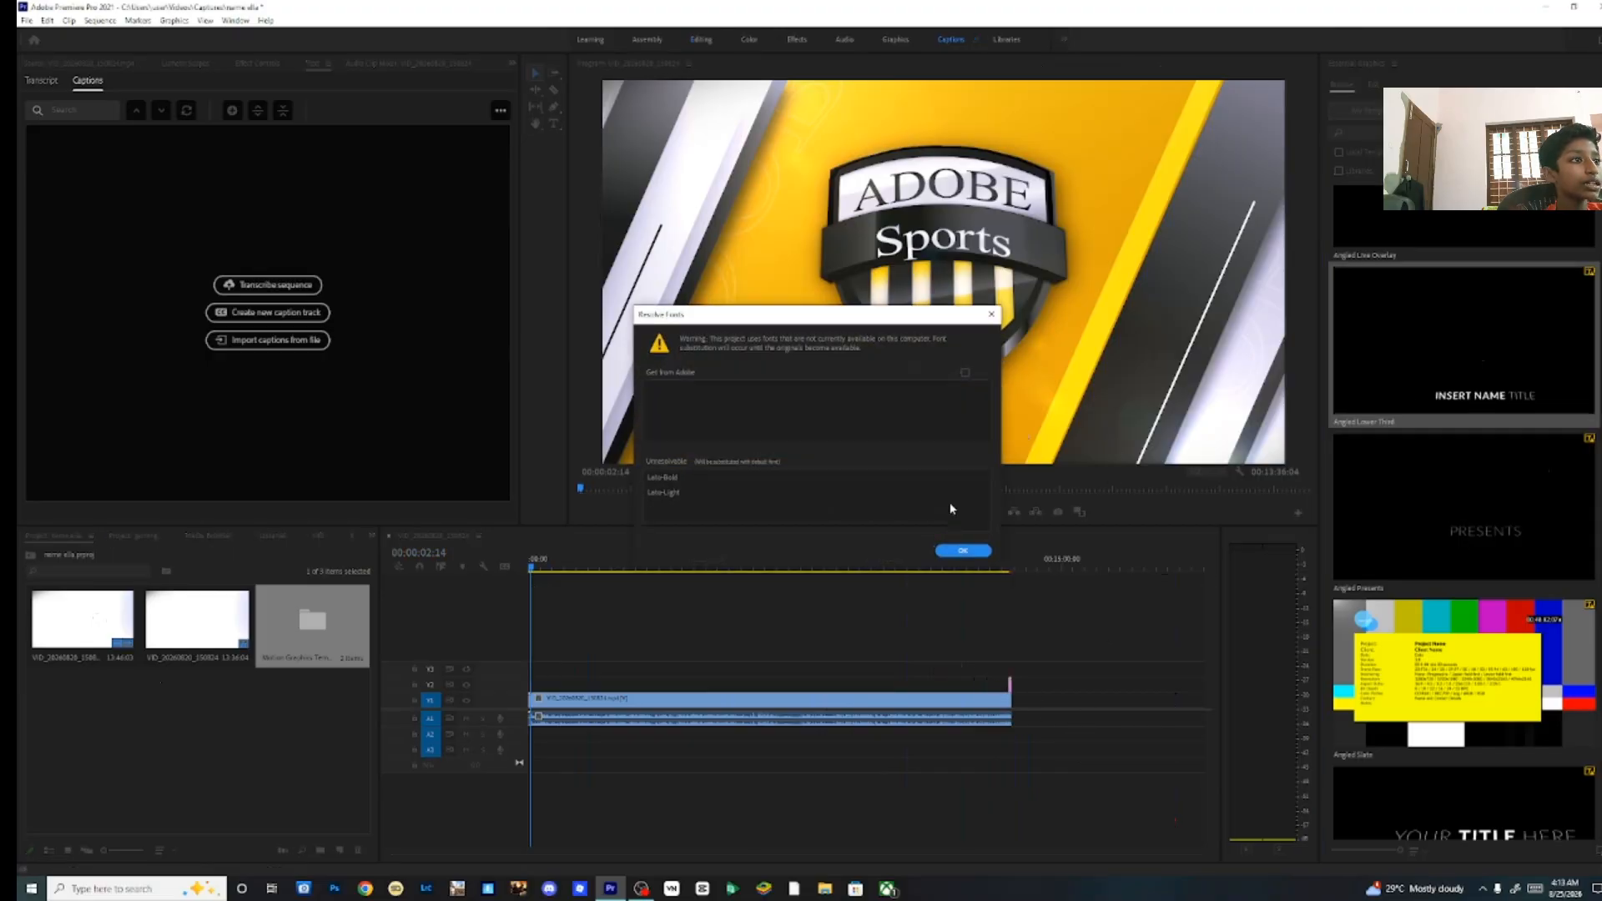
pyautogui.click(963, 550)
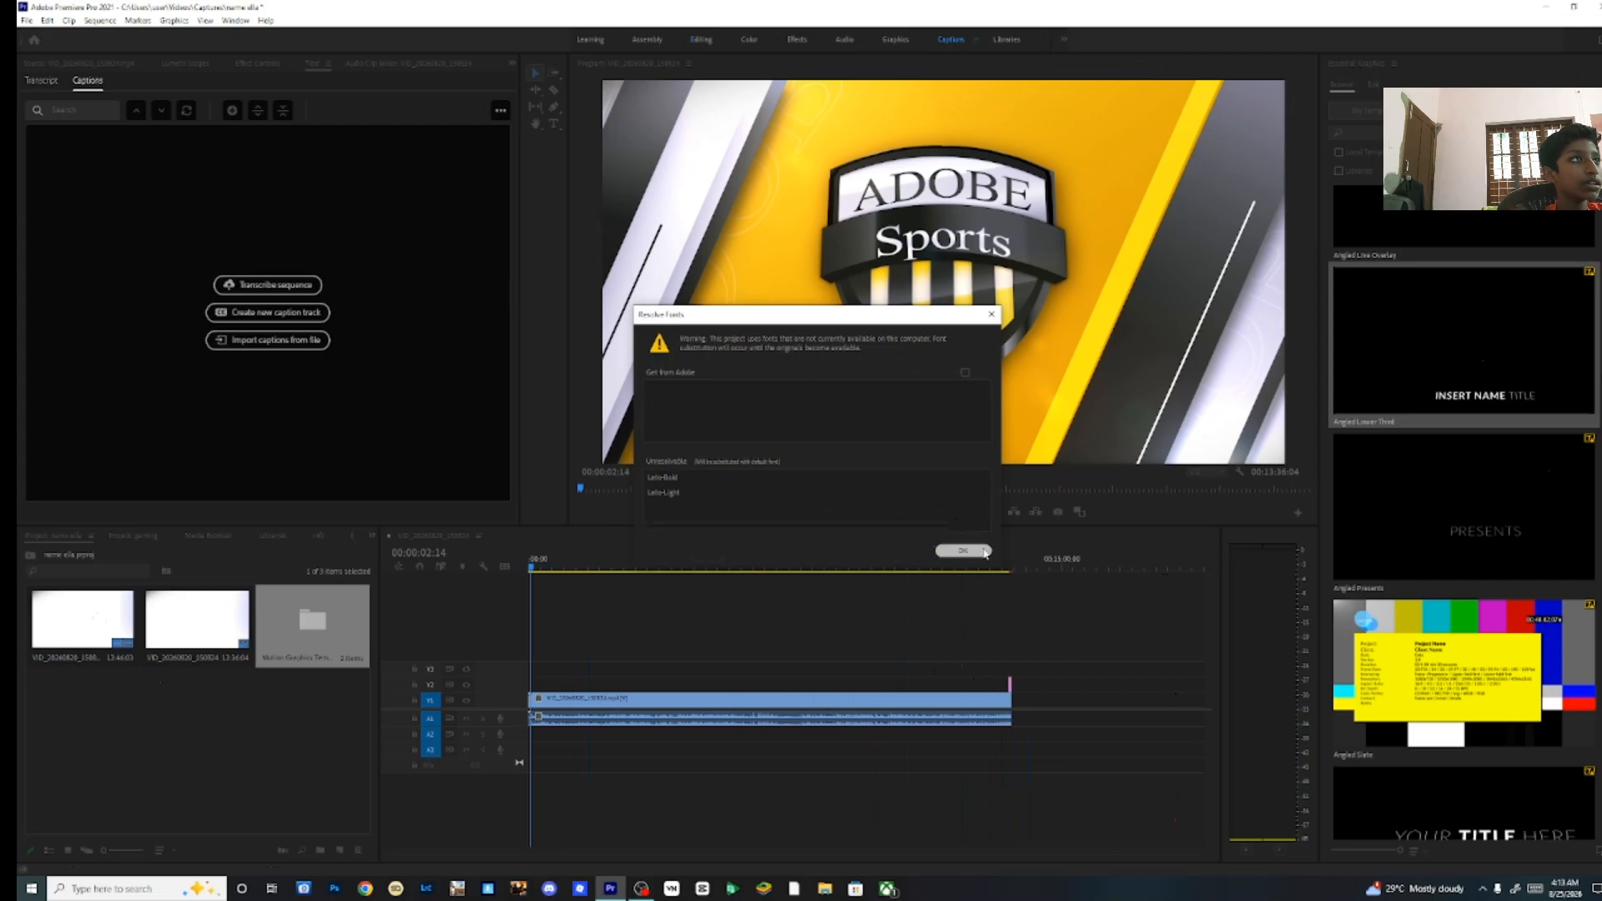
# Preview the lower third by scrubbing and playing the sequence near its end.
pyautogui.moveTo(768, 571); pyautogui.dragTo(1010, 601)
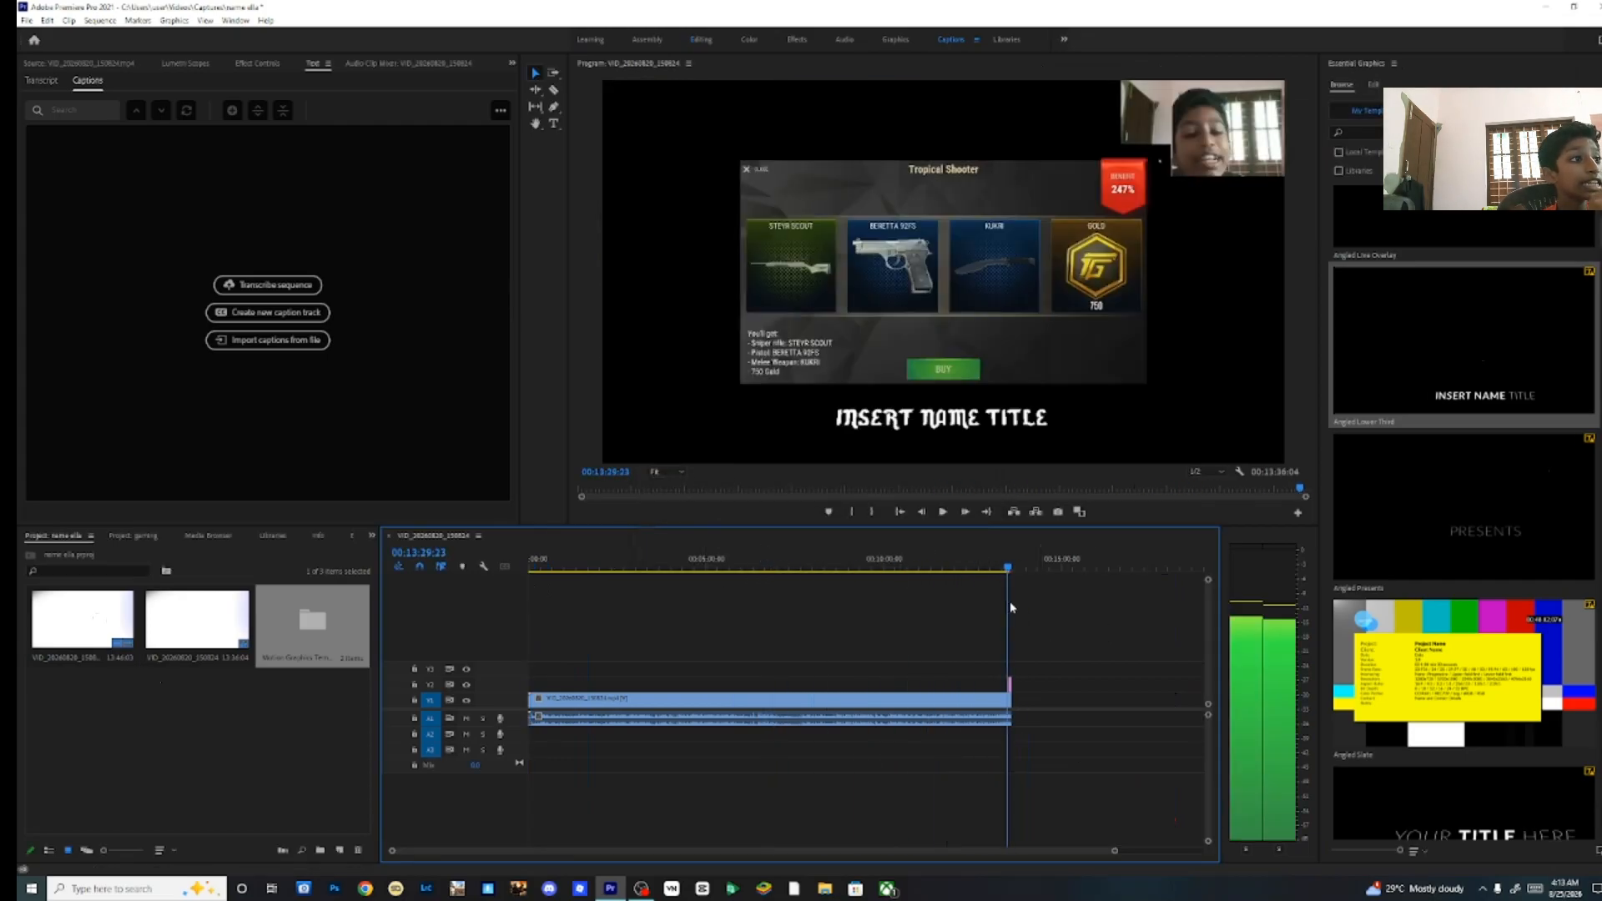
pyautogui.press('space')
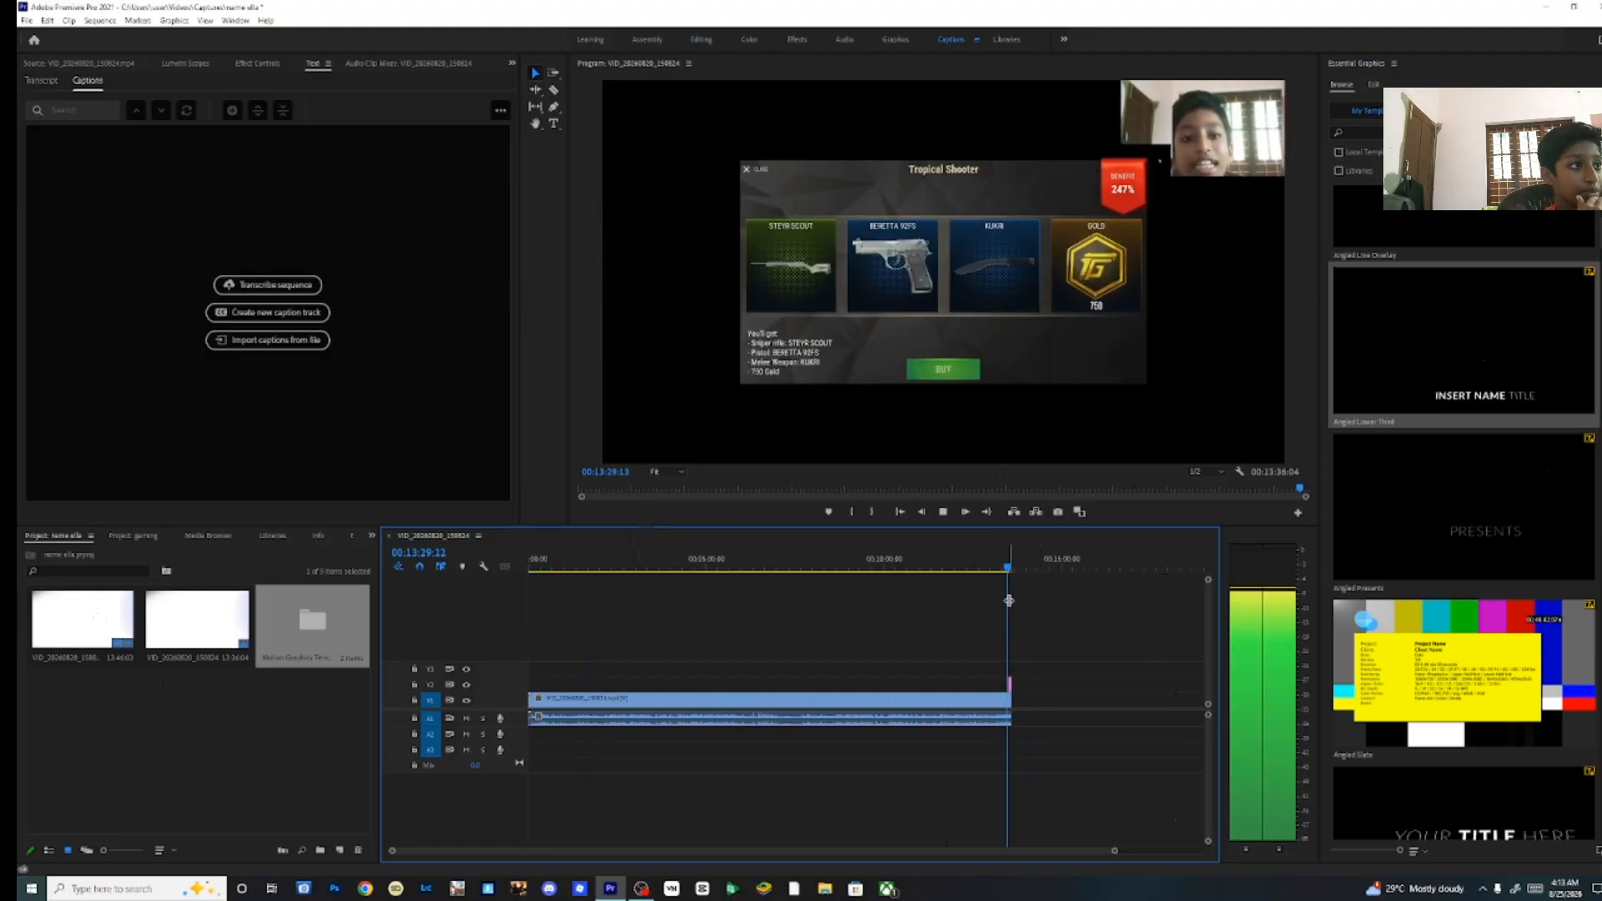
pyautogui.click(986, 569)
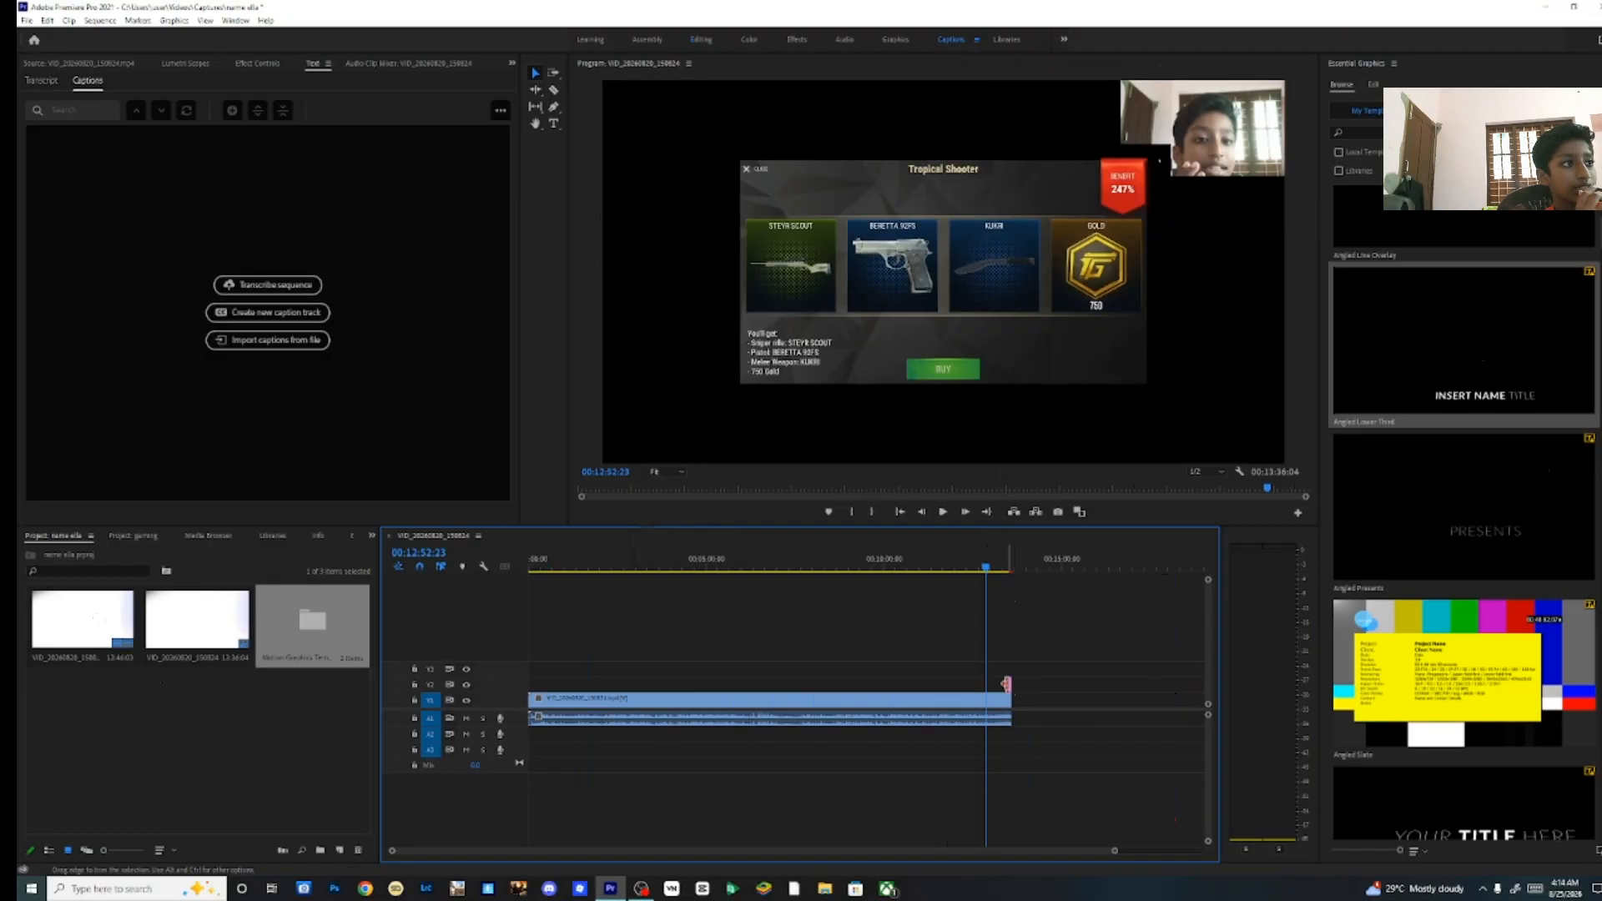
# Move the lower third on V2 back to about 00:12:52 and extend its start to about 00:12:09.
pyautogui.moveTo(1006, 684); pyautogui.dragTo(993, 684)
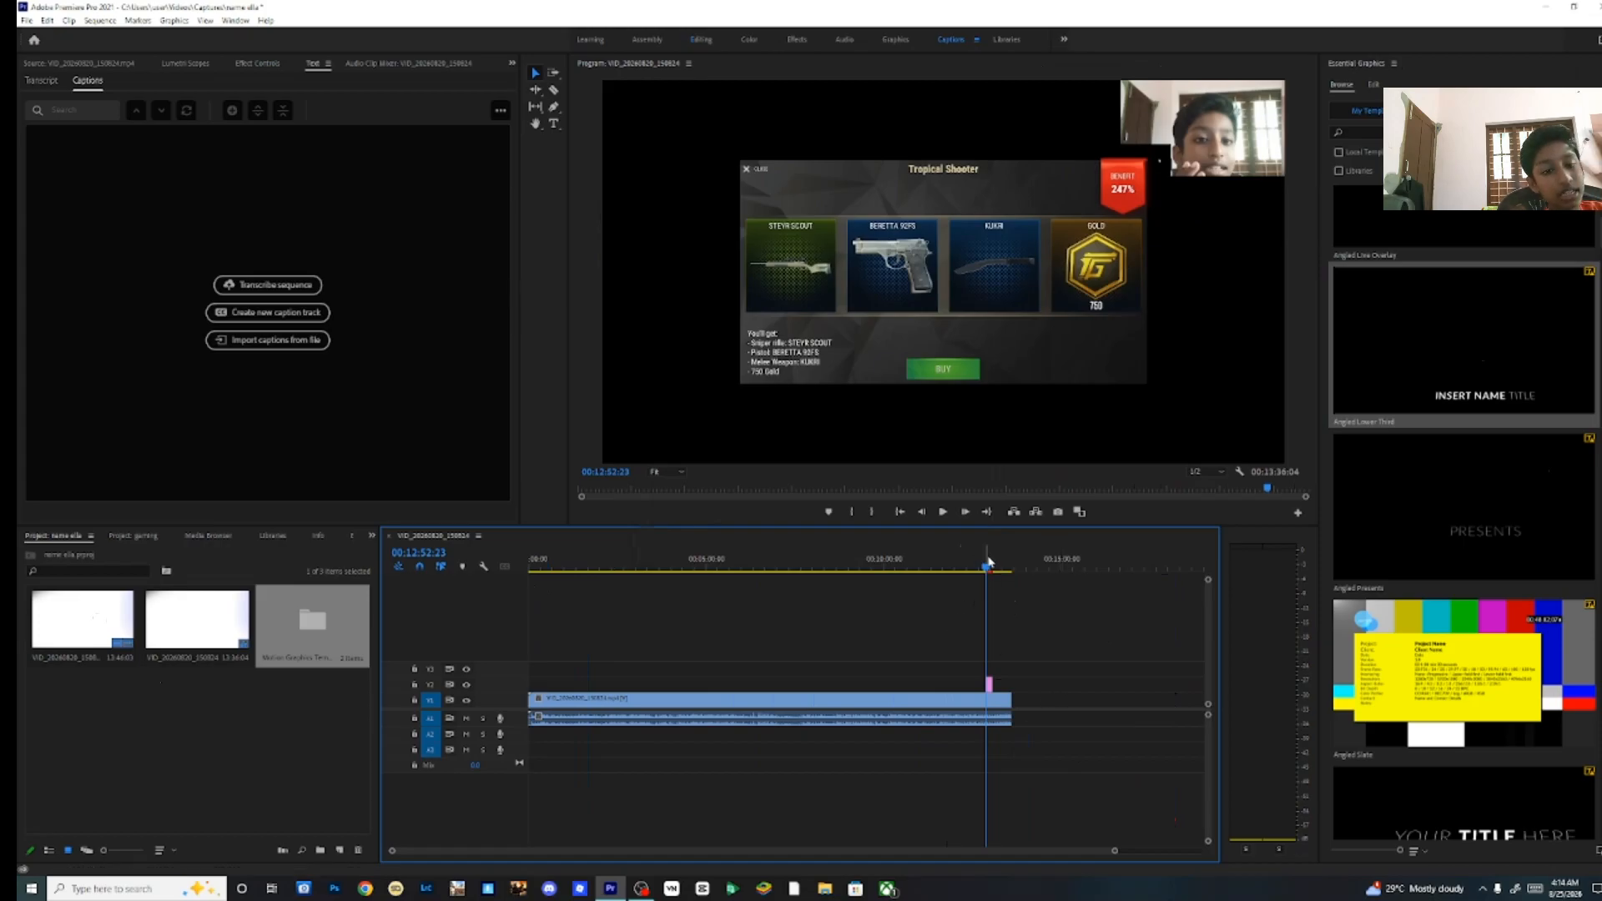
pyautogui.moveTo(986, 569); pyautogui.dragTo(973, 569)
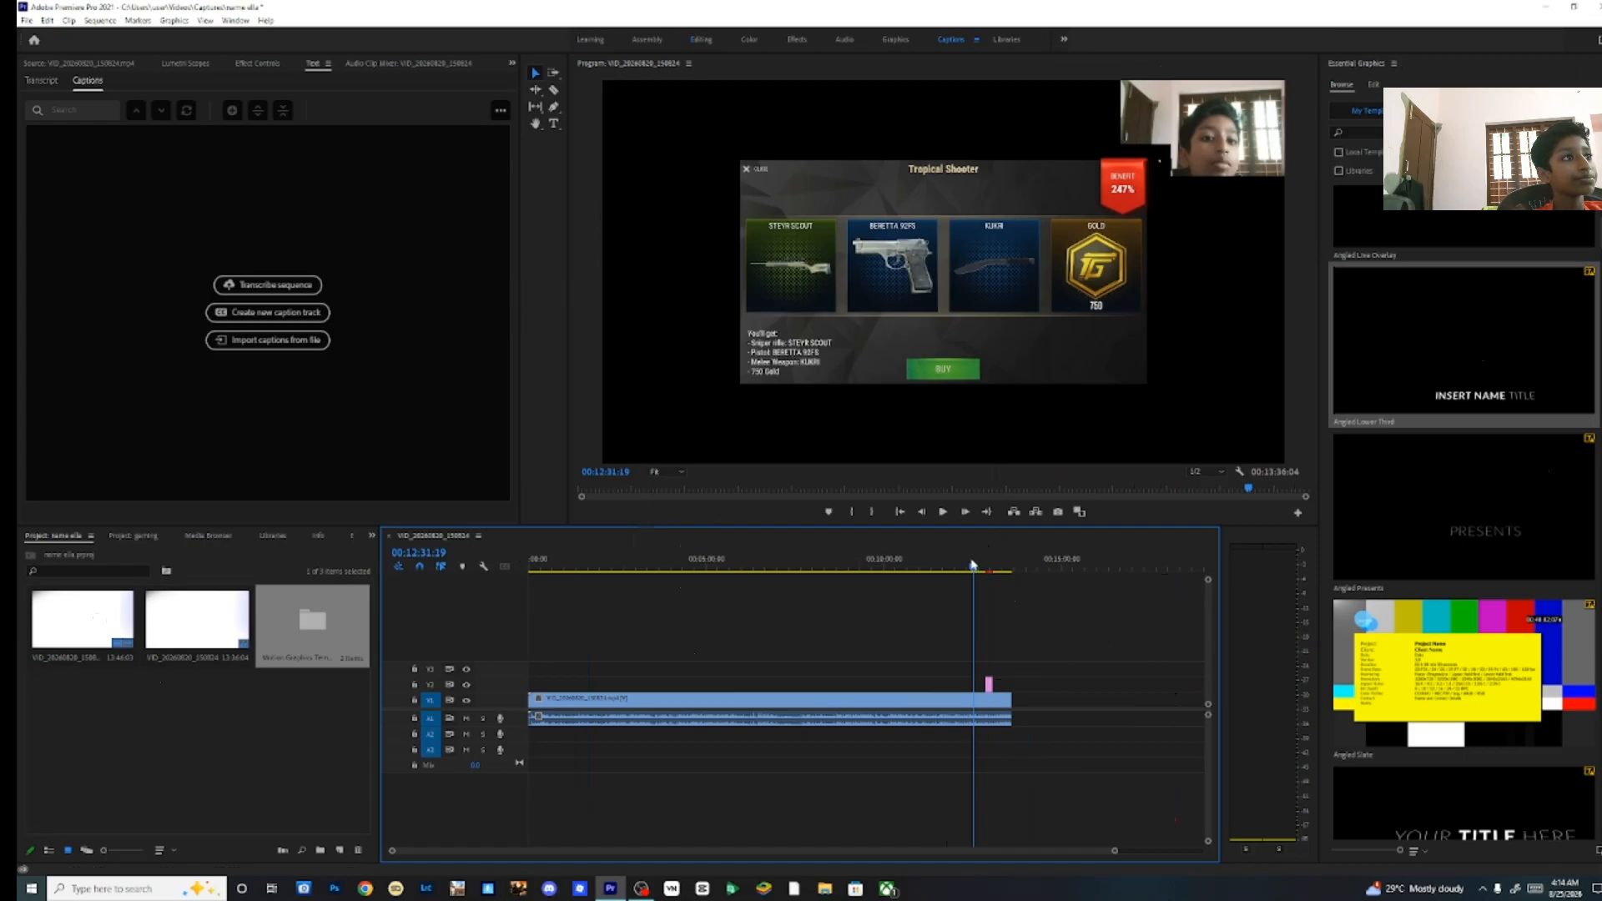
pyautogui.moveTo(974, 565)
pyautogui.mouseDown()
pyautogui.moveTo(994, 568)
pyautogui.moveTo(969, 566)
pyautogui.mouseUp()
pyautogui.moveTo(982, 684); pyautogui.dragTo(959, 682)
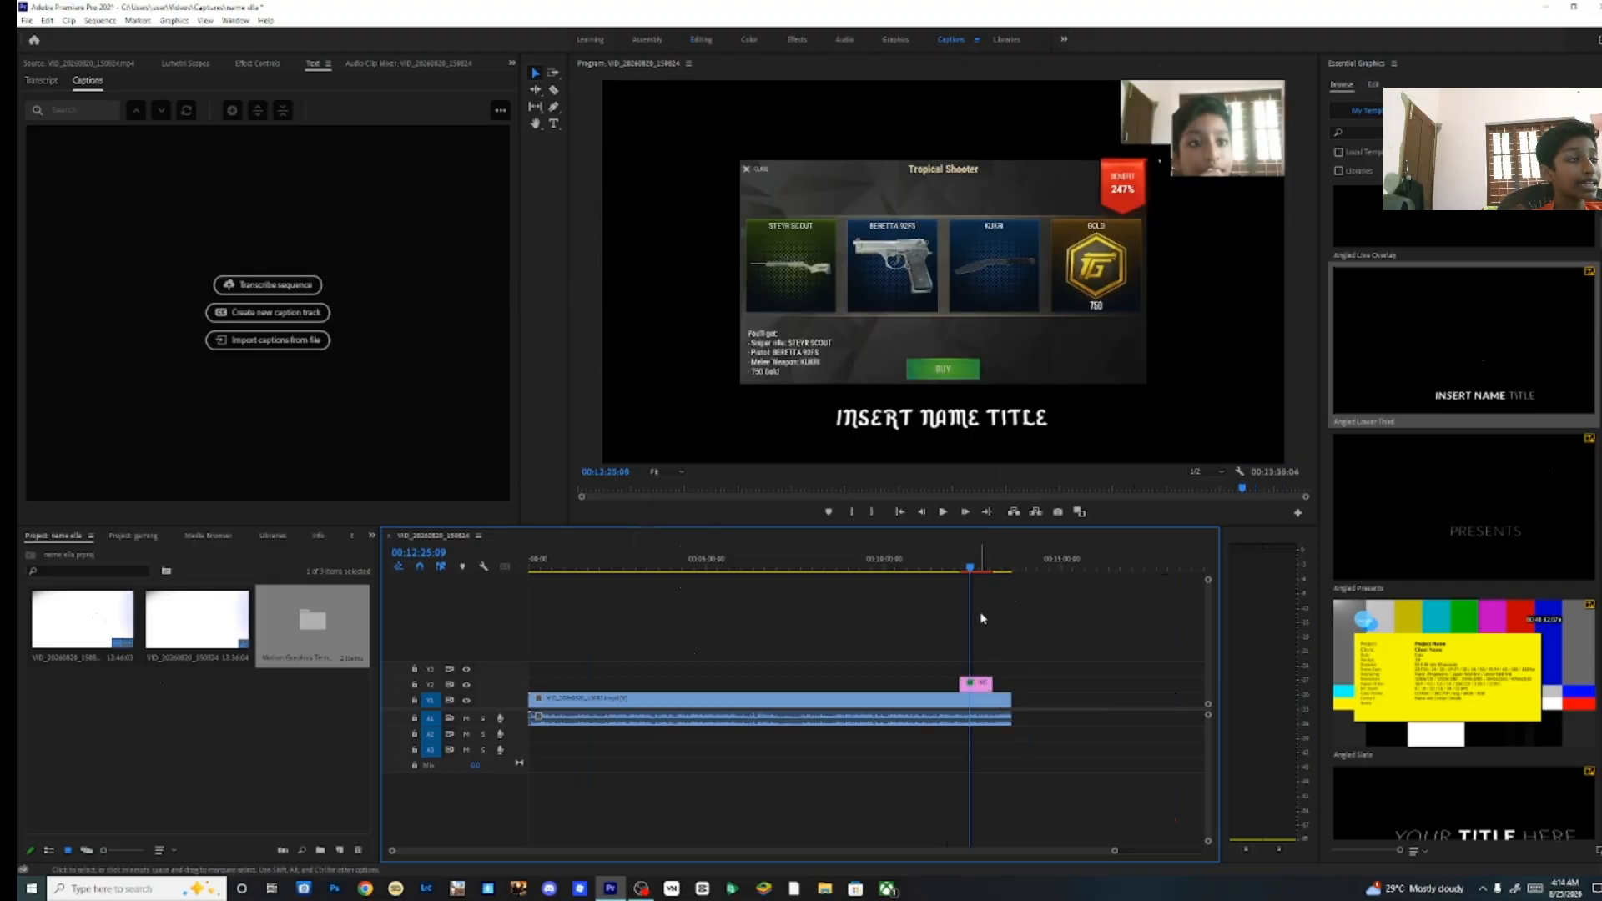
# Reposition the INSERT NAME TITLE text above the game window in the frame near the start of the graphic.
pyautogui.click(965, 570)
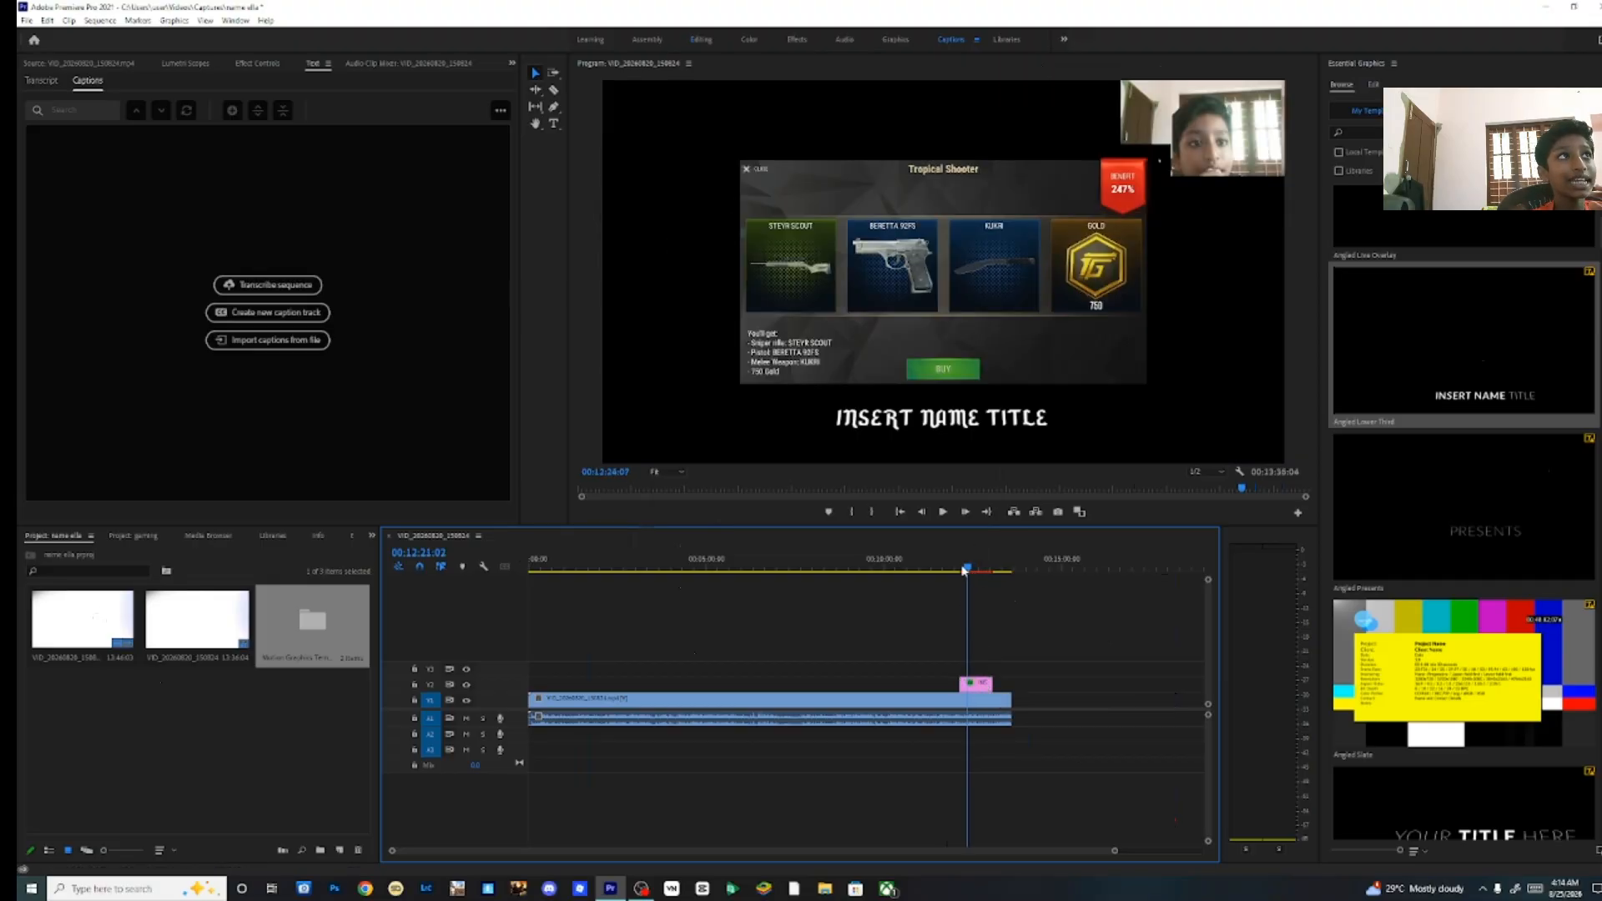
pyautogui.moveTo(965, 570); pyautogui.dragTo(960, 569)
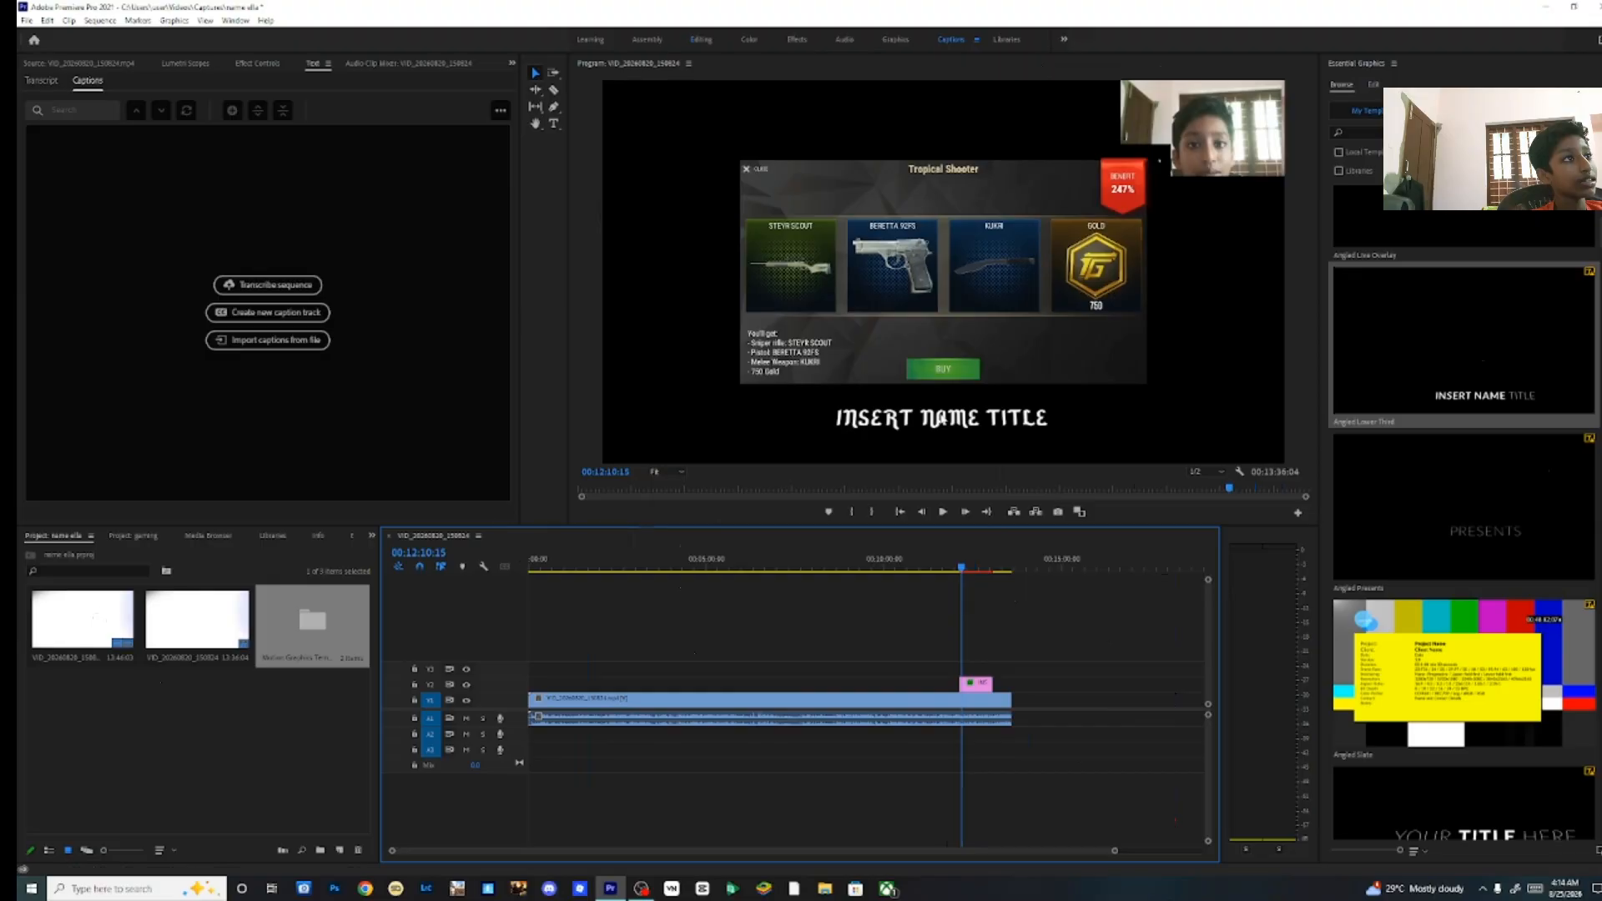
pyautogui.click(942, 417)
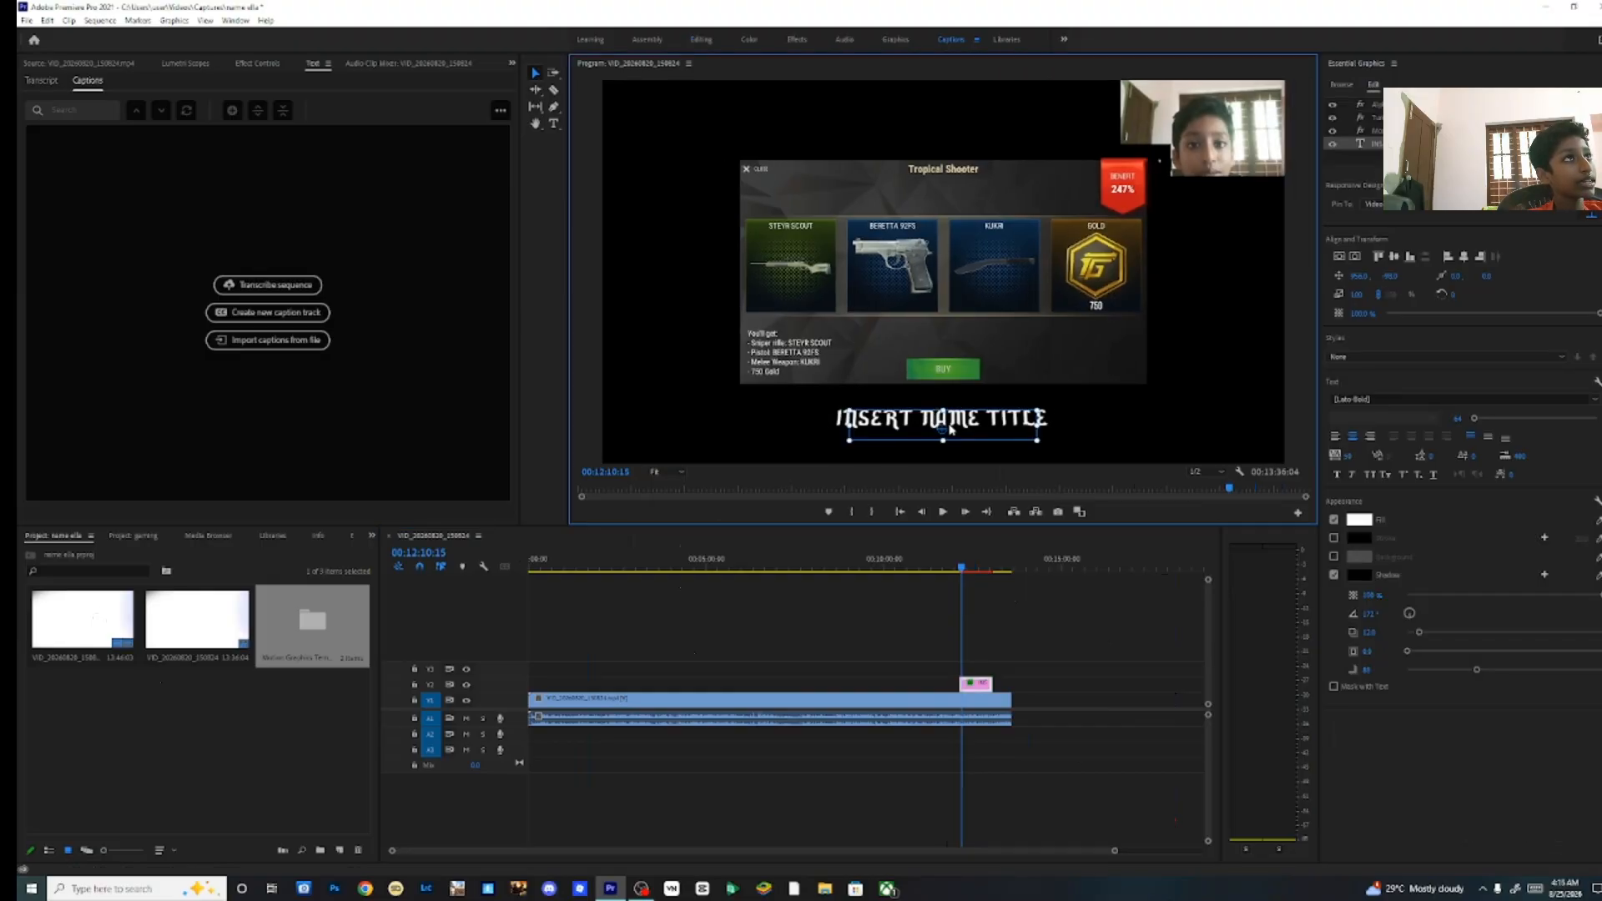
pyautogui.moveTo(951, 429); pyautogui.dragTo(809, 105)
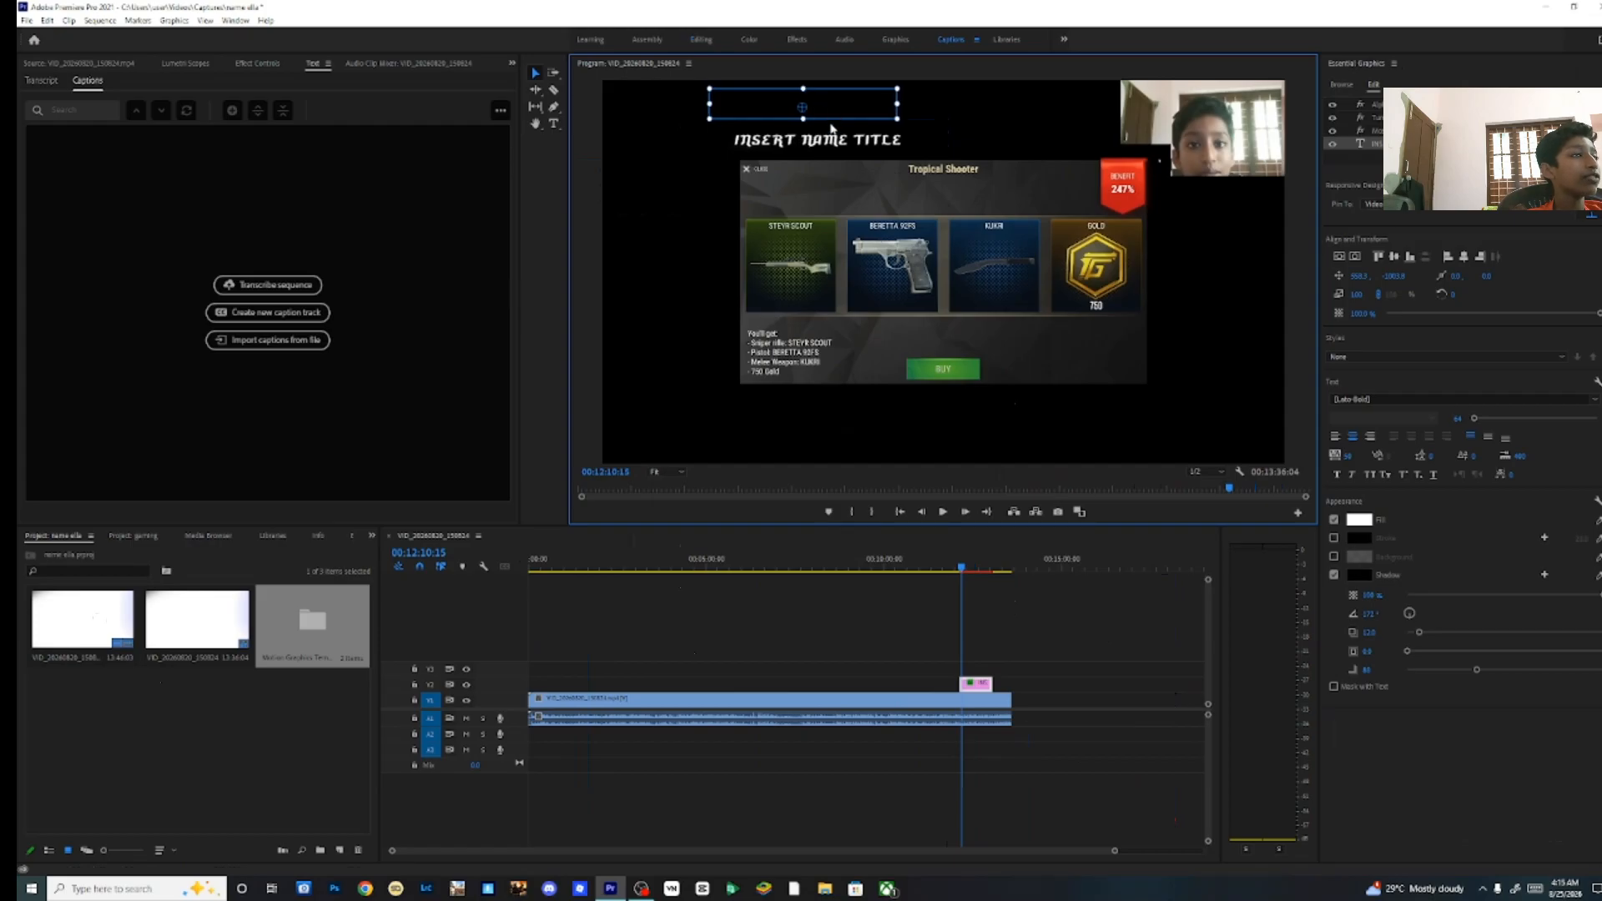
pyautogui.click(788, 138)
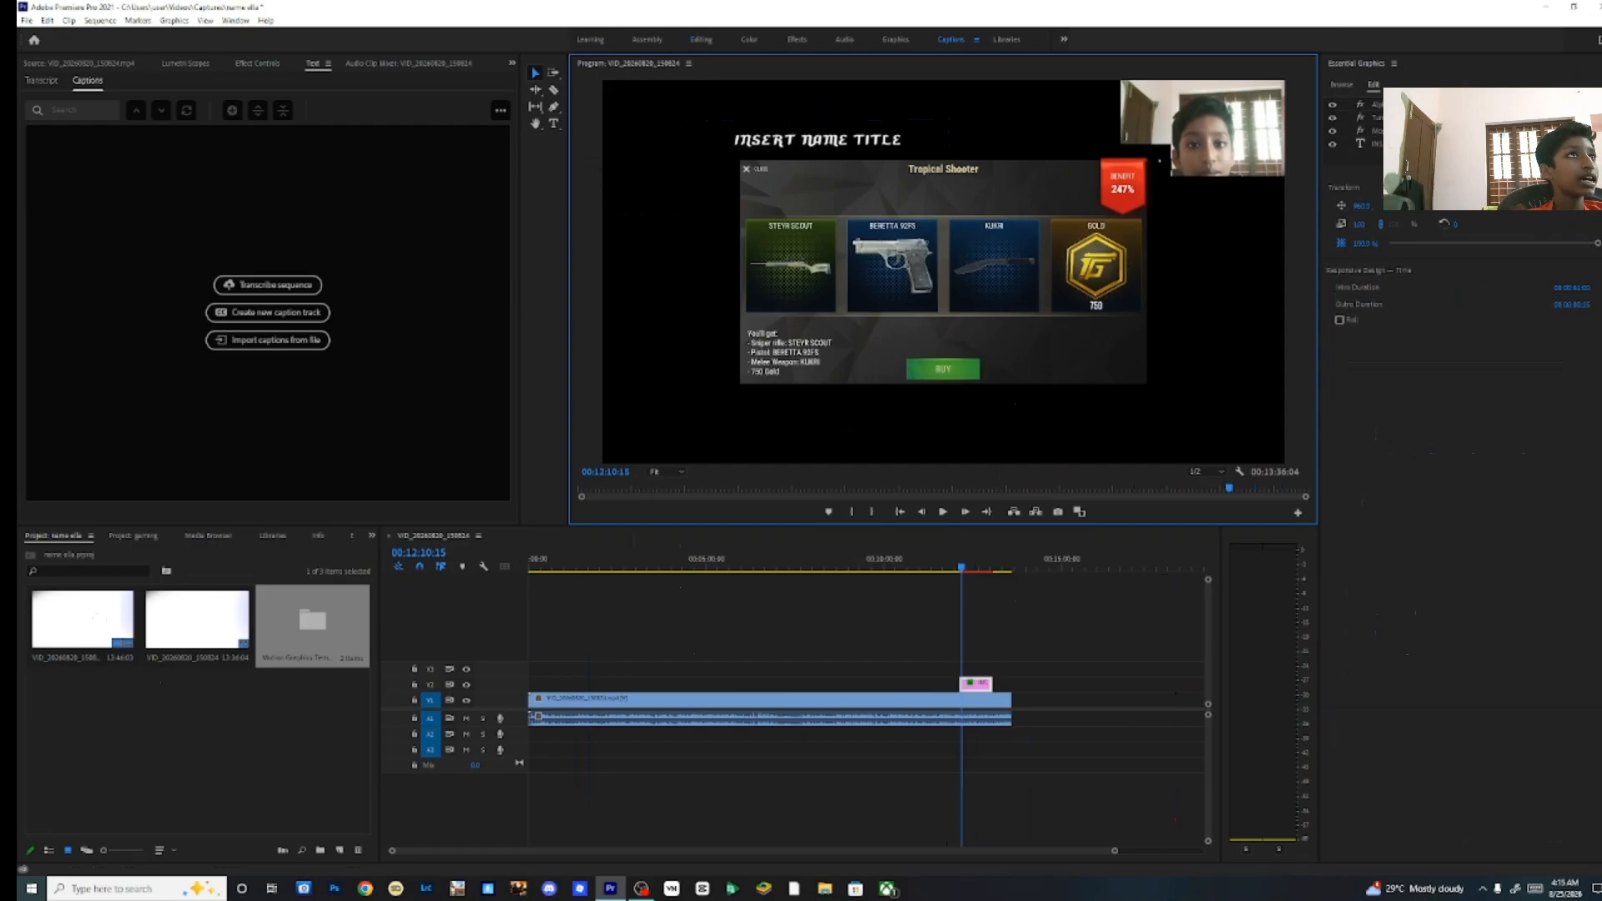
# Look through the graphic's layers and shift the whole lower third slightly up and to the left in the frame.
pyautogui.click(1360, 105)
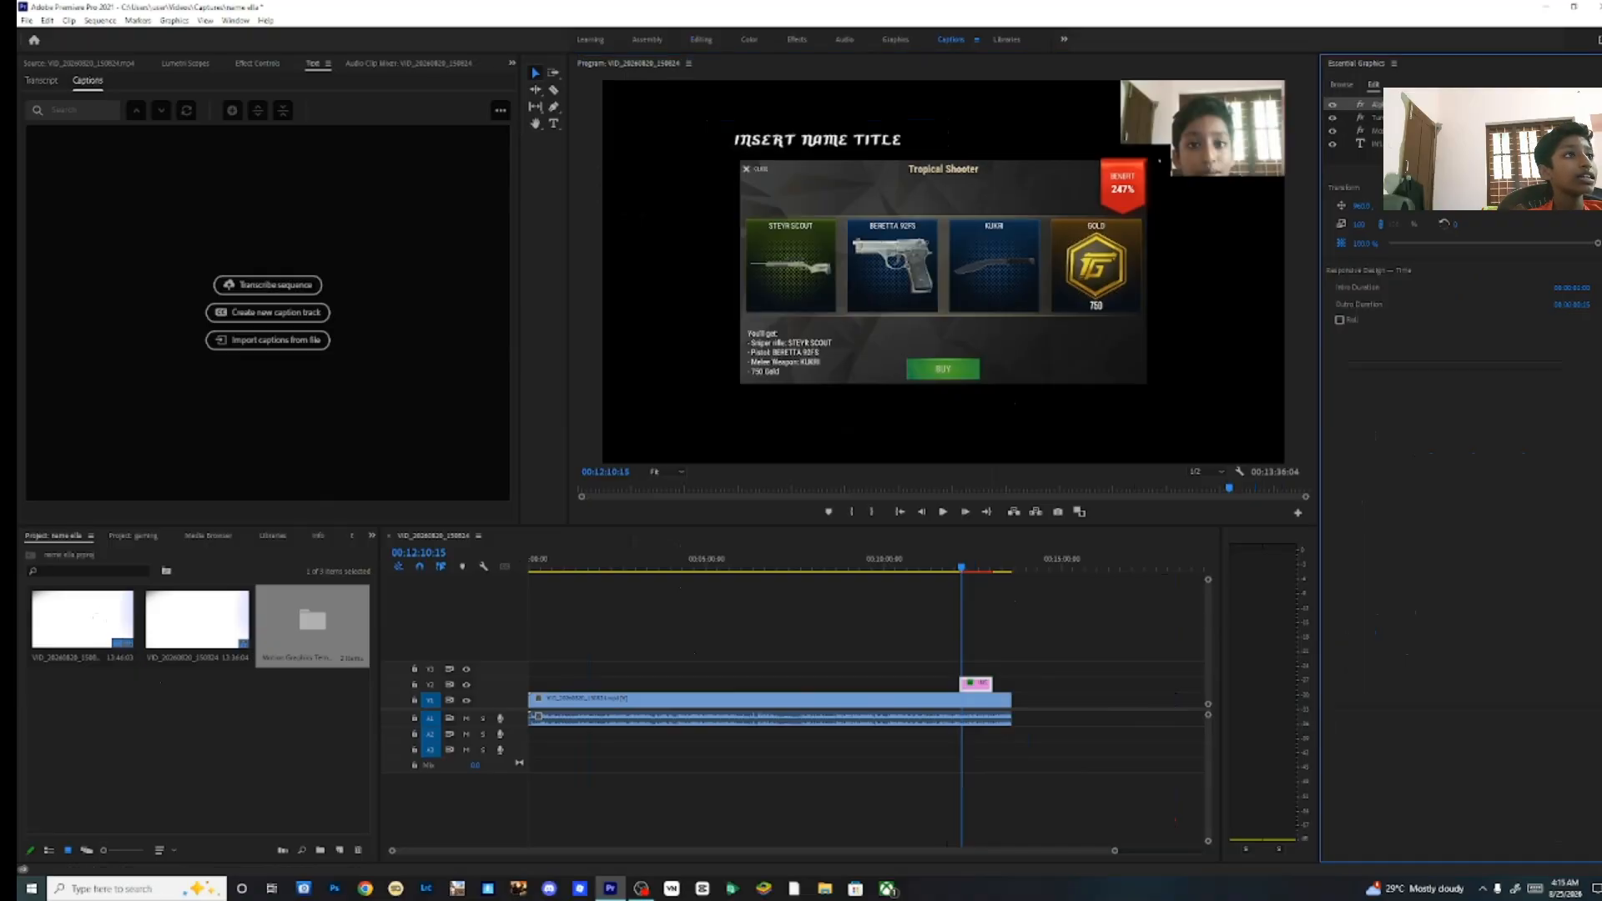
pyautogui.click(1360, 130)
pyautogui.click(1368, 118)
pyautogui.click(851, 139)
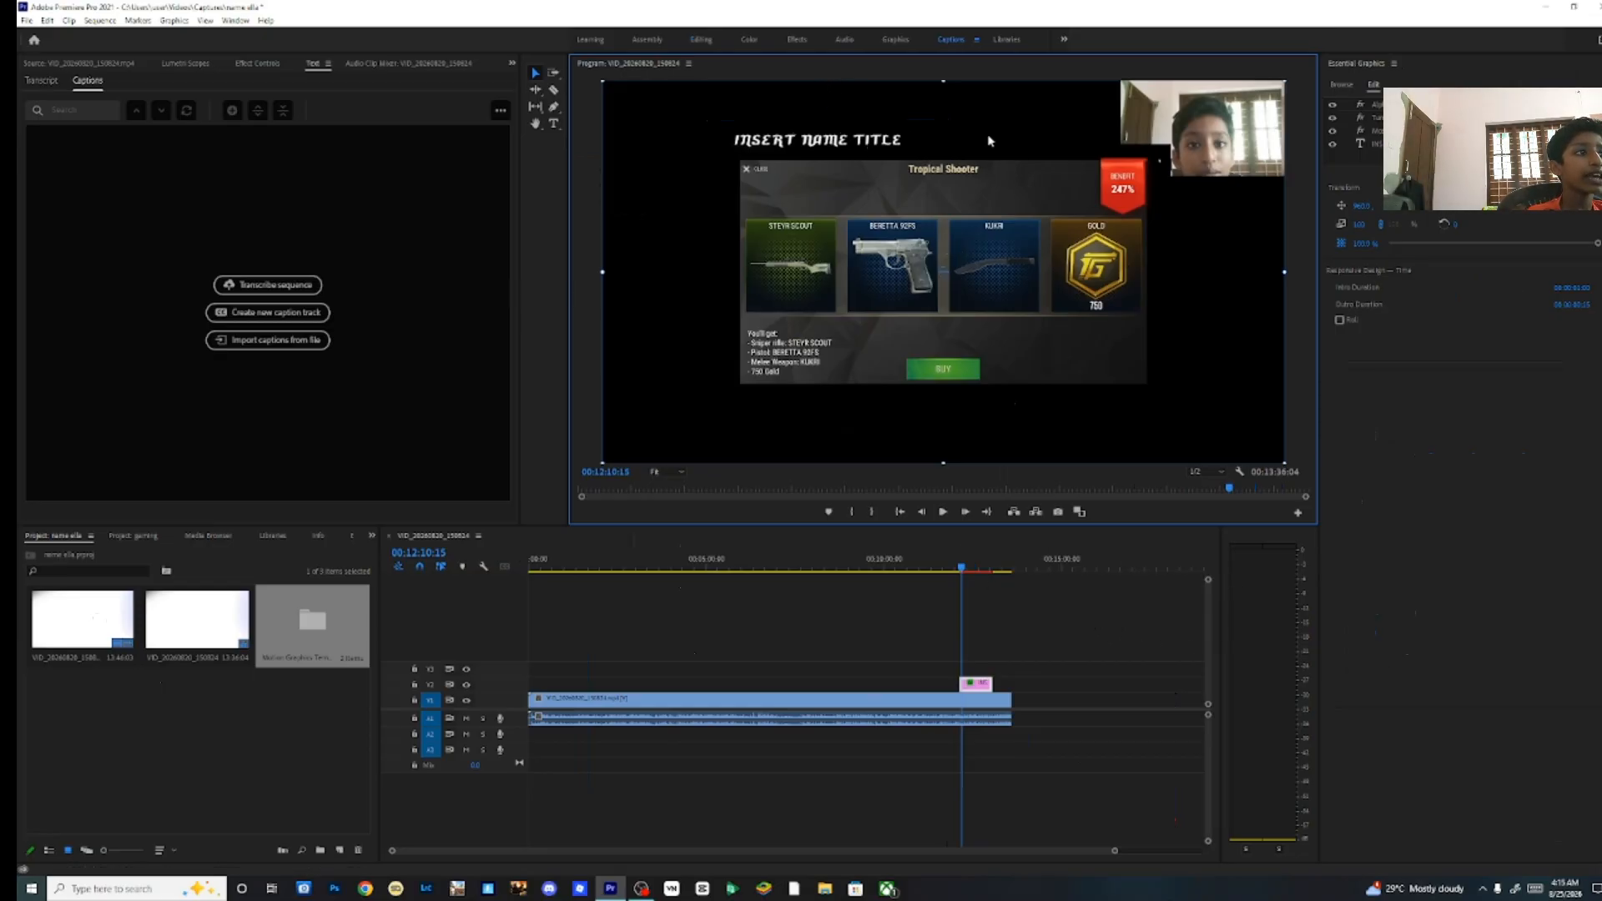
pyautogui.moveTo(881, 145); pyautogui.dragTo(877, 143)
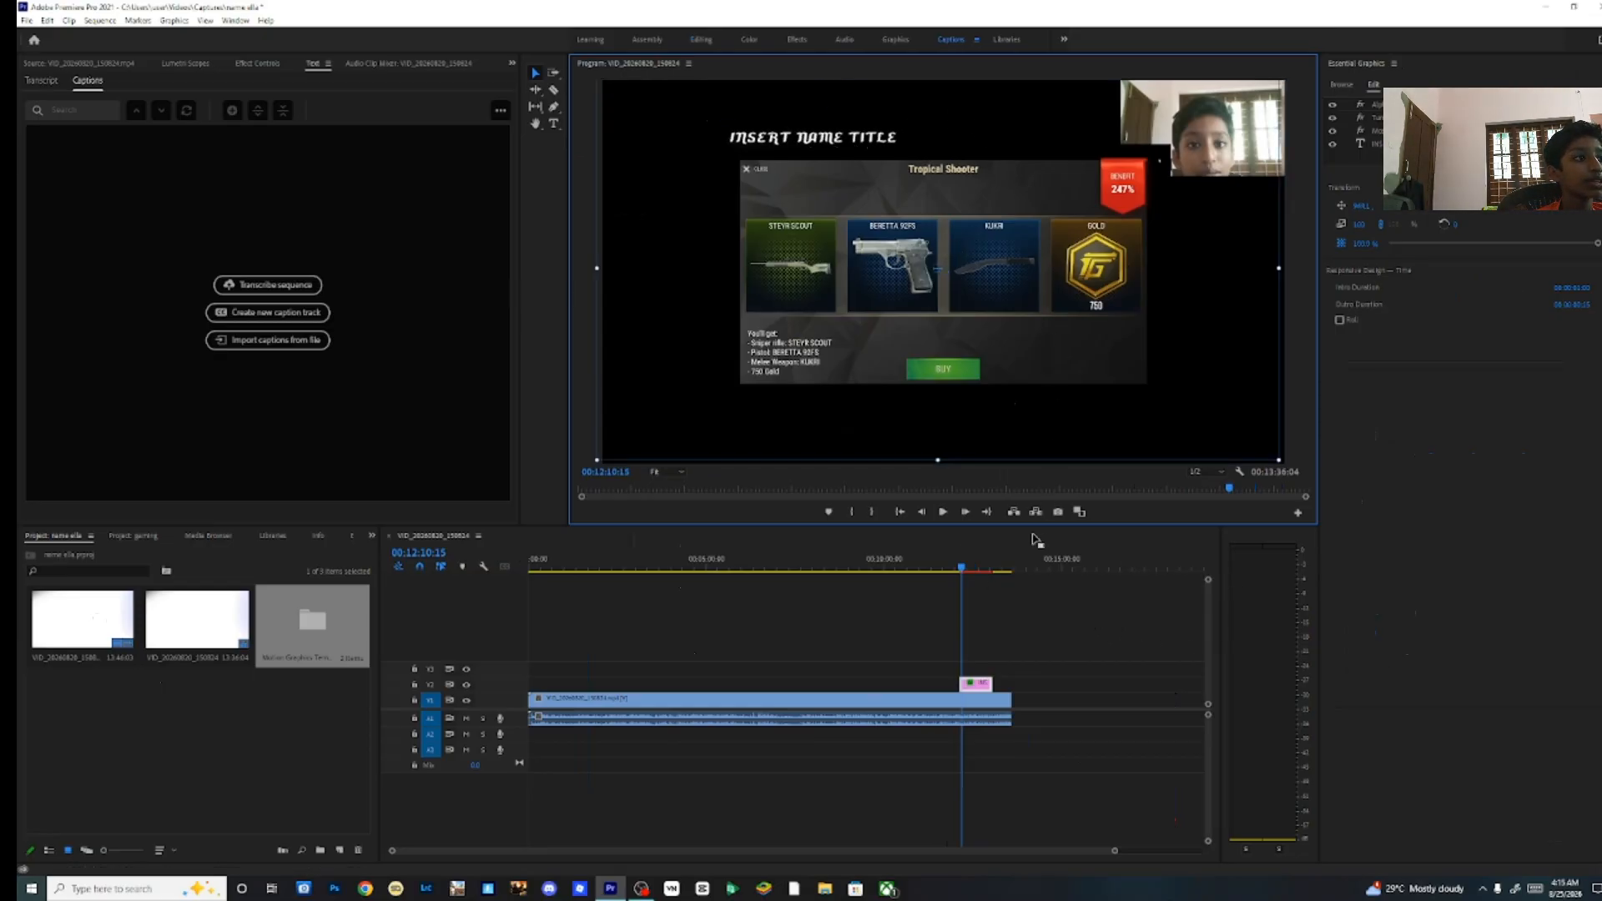
# Play the sequence from about 00:11:54 toward the lower third and trim the graphic's end on V2 to shorten it.
pyautogui.moveTo(963, 570); pyautogui.dragTo(952, 568)
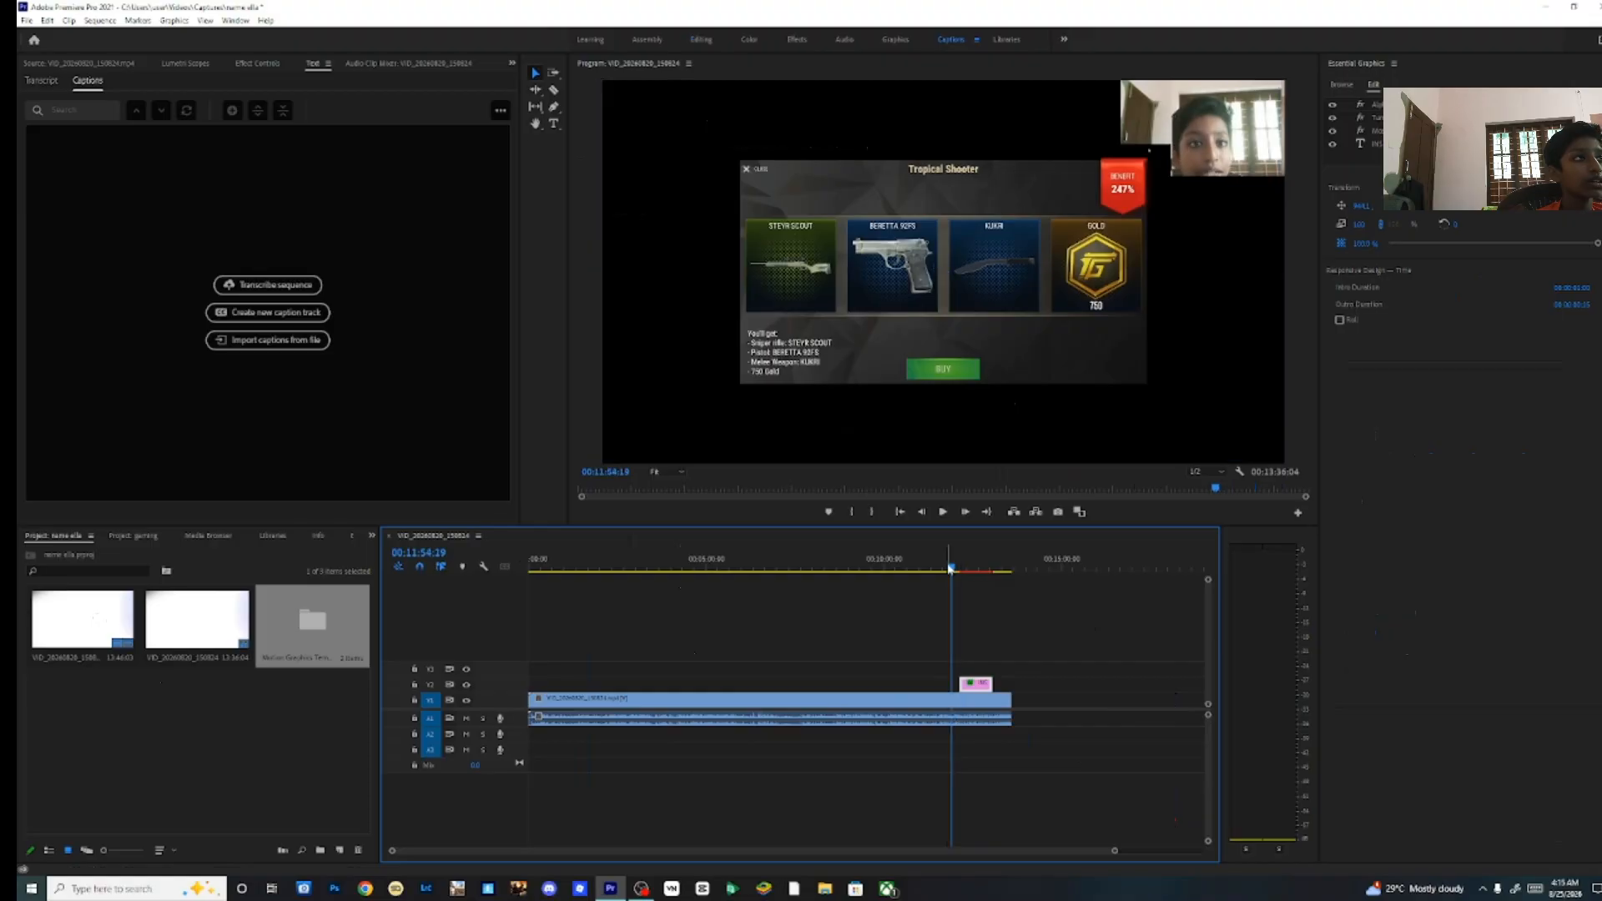
pyautogui.press('space')
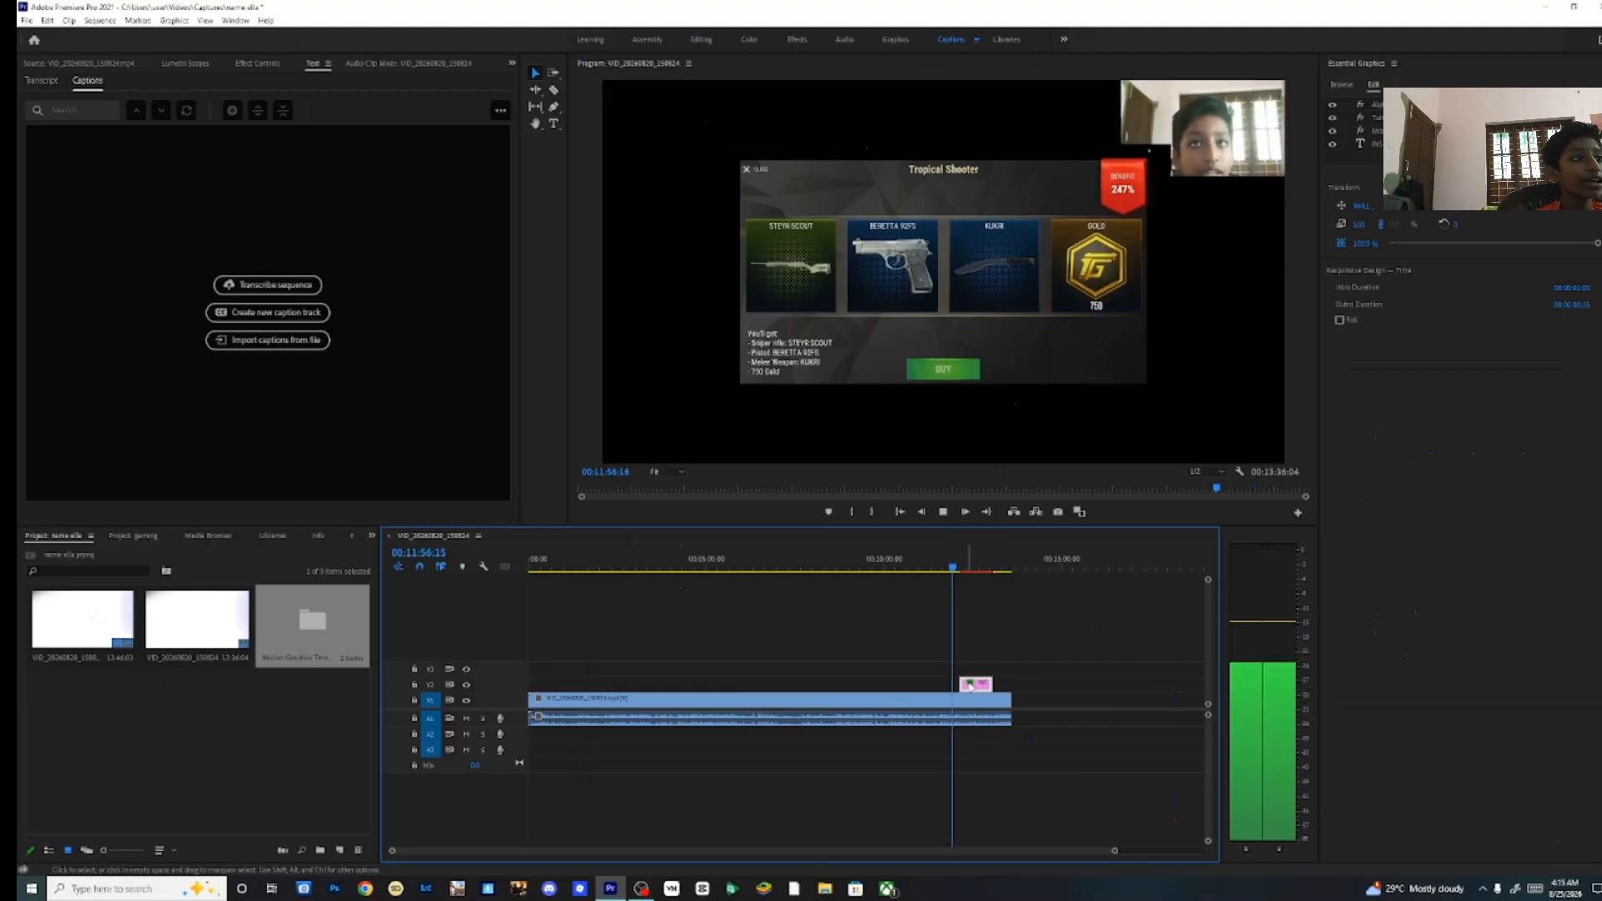
pyautogui.moveTo(990, 684); pyautogui.dragTo(965, 681)
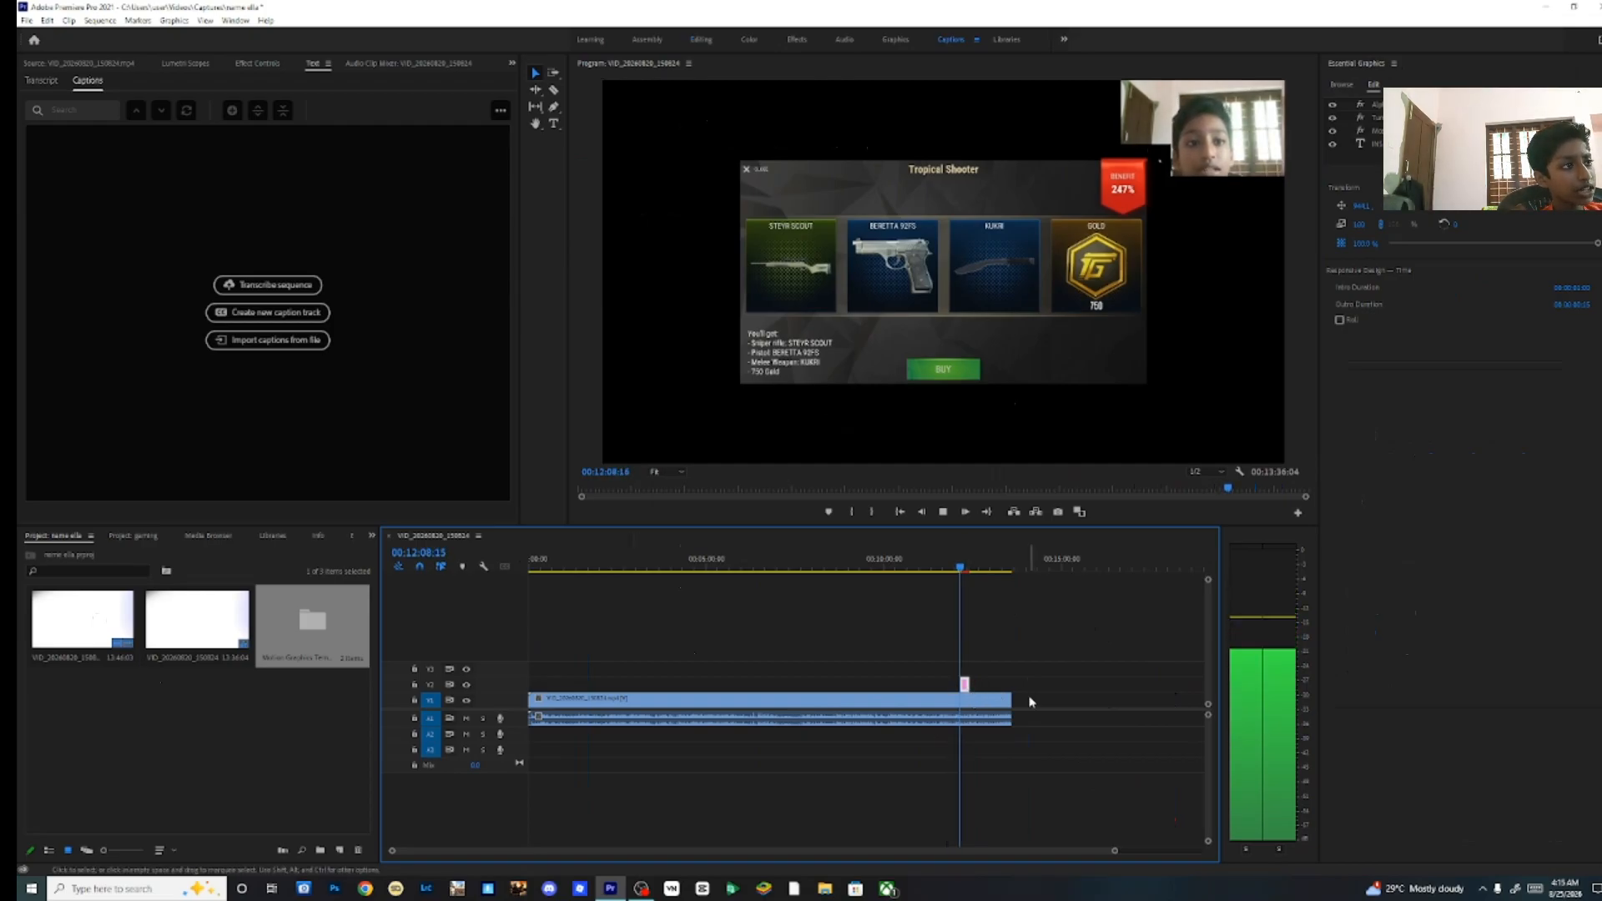
# Stop playback and remove the lower third graphic from track V2.
pyautogui.click(955, 84)
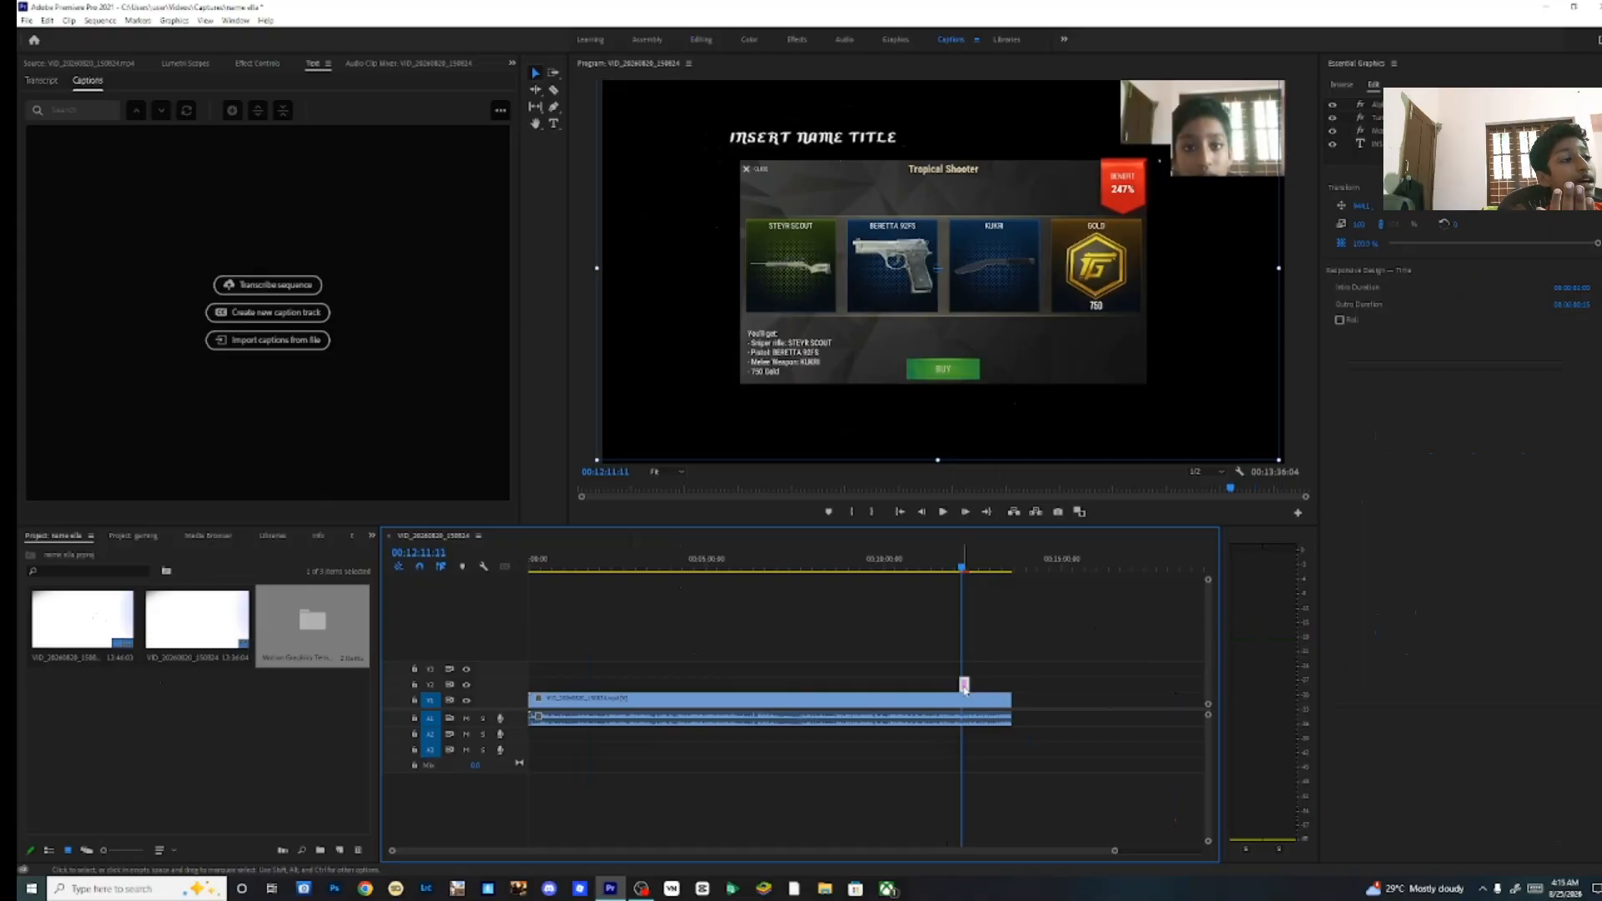
pyautogui.click(965, 687)
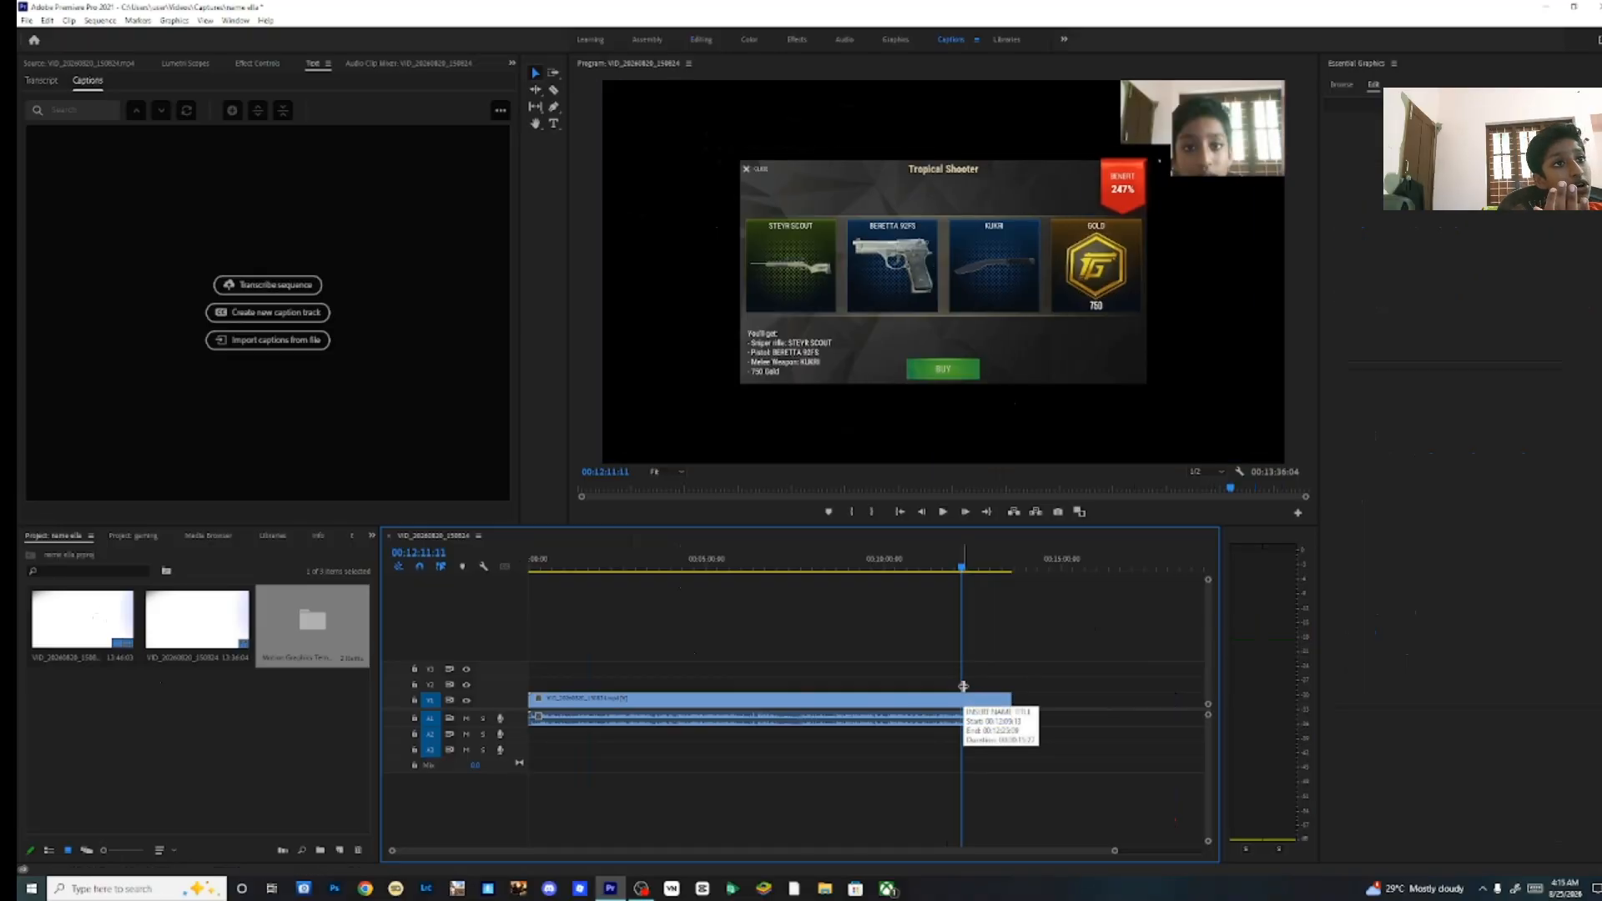
# Return the playhead to 00:00:13:22 near the sequence start and switch to the Editing workspace.
pyautogui.click(929, 562)
pyautogui.moveTo(929, 562); pyautogui.dragTo(538, 574)
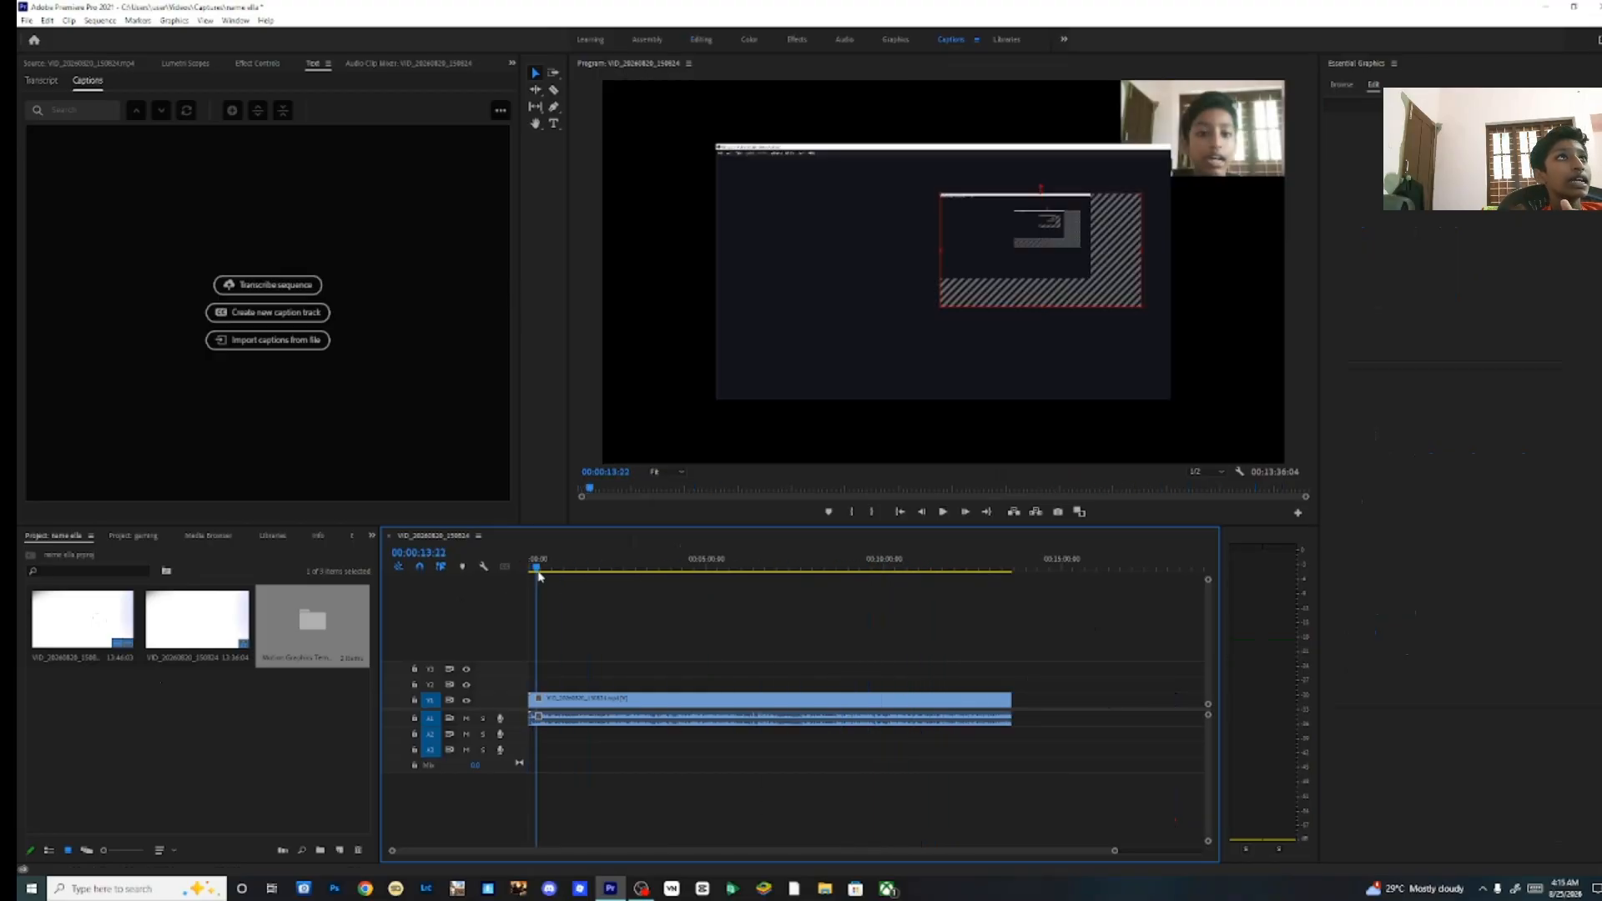
pyautogui.click(699, 40)
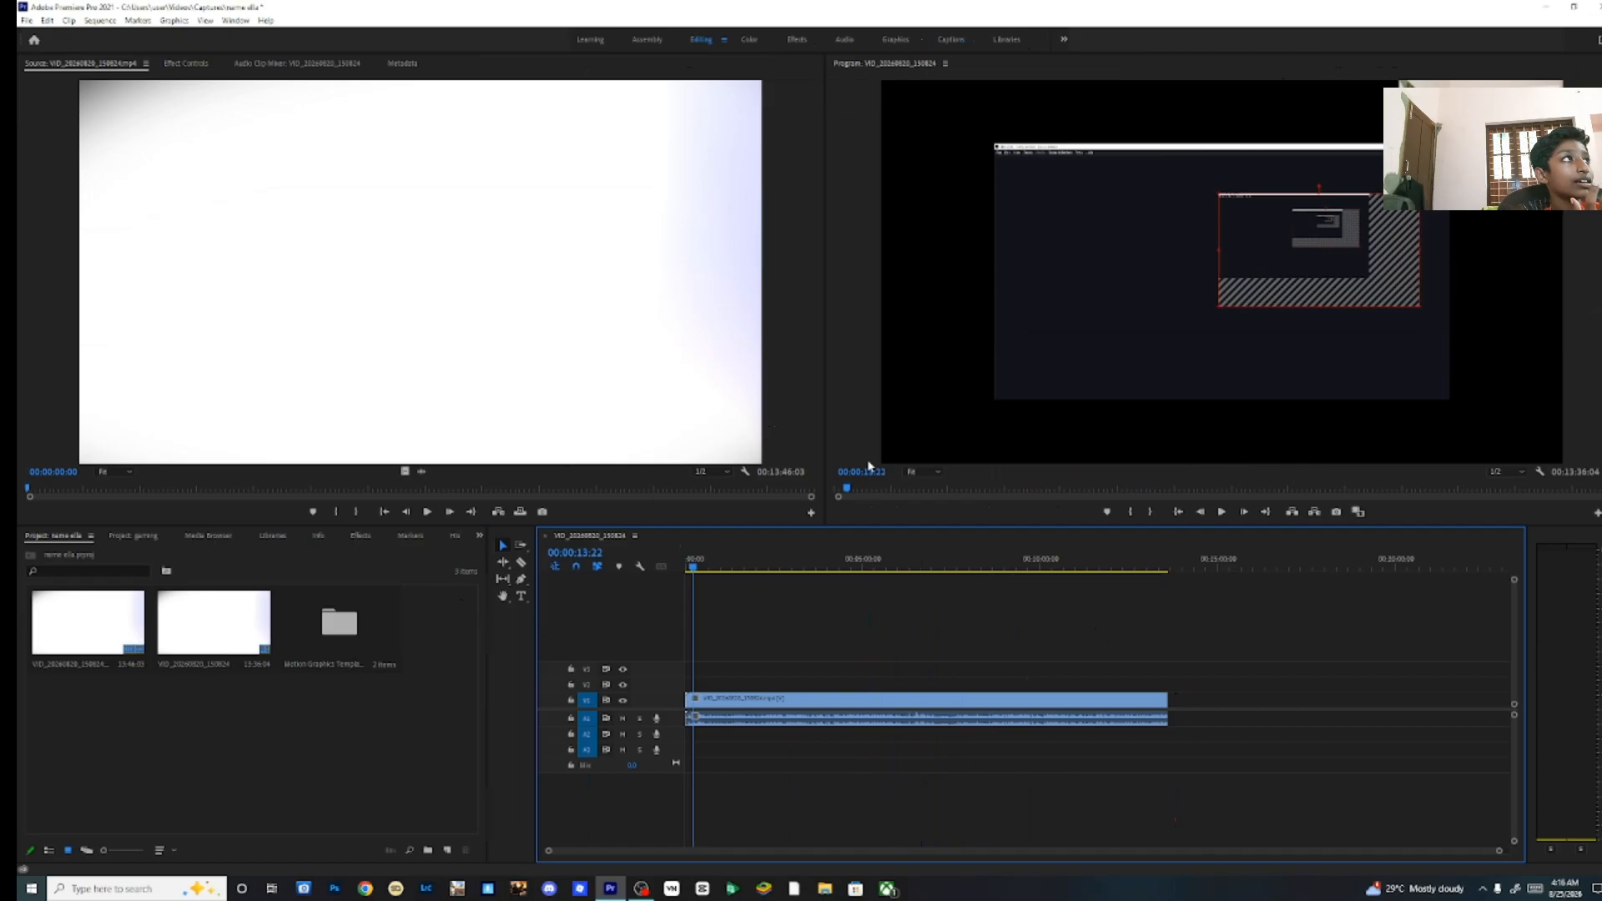
# Start a Quick Export of the sequence and cancel the encoding.
pyautogui.click(1600, 40)
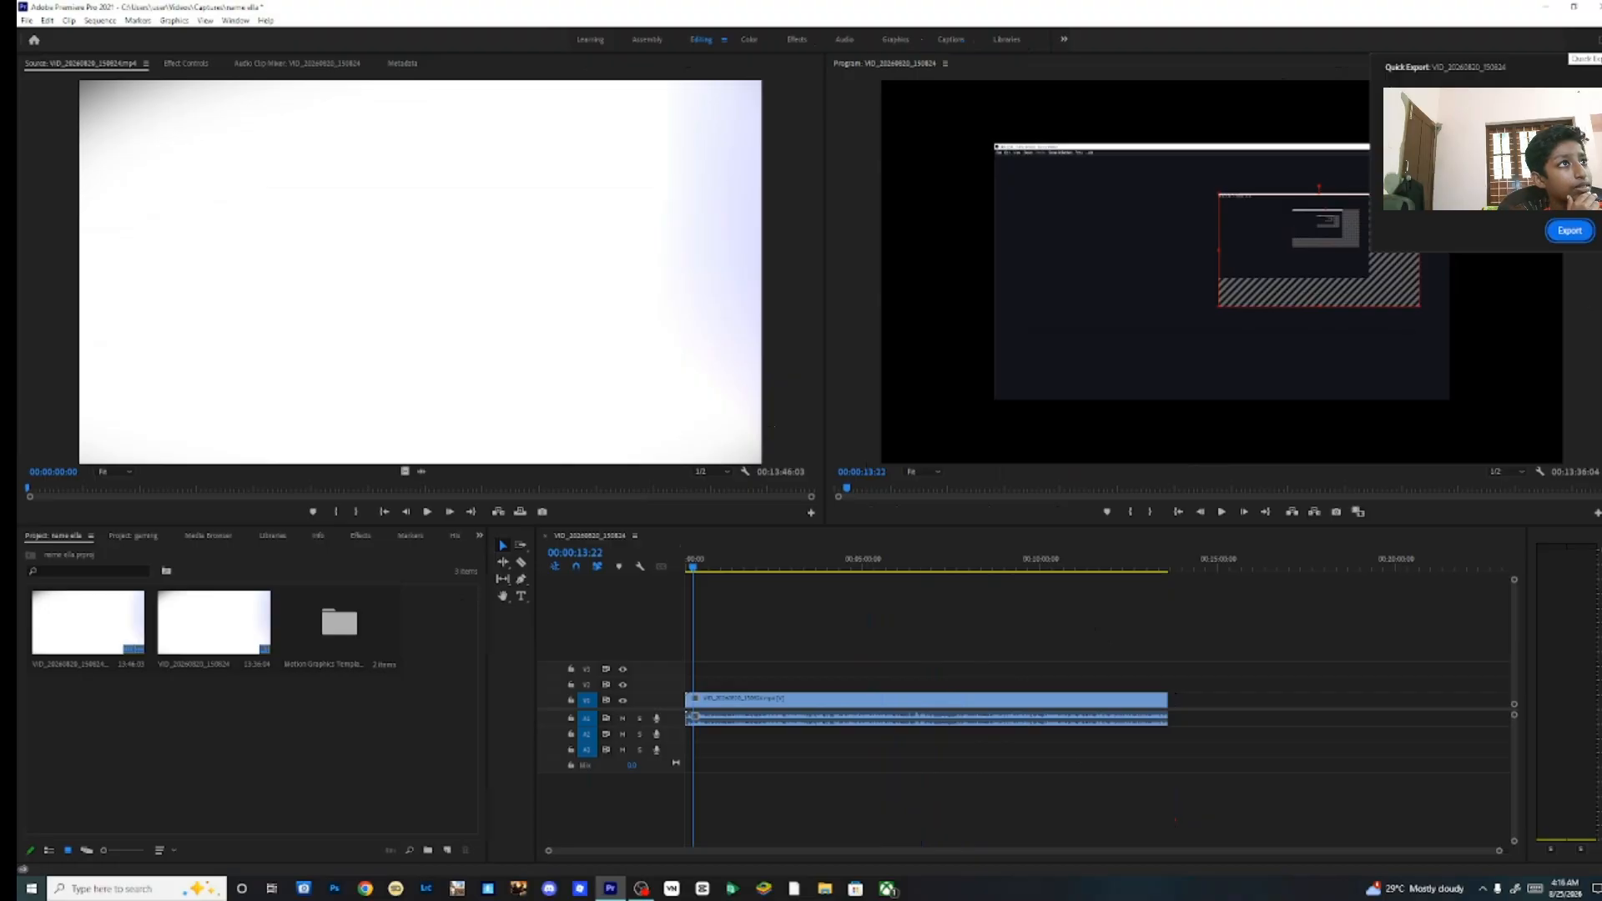
pyautogui.click(1570, 231)
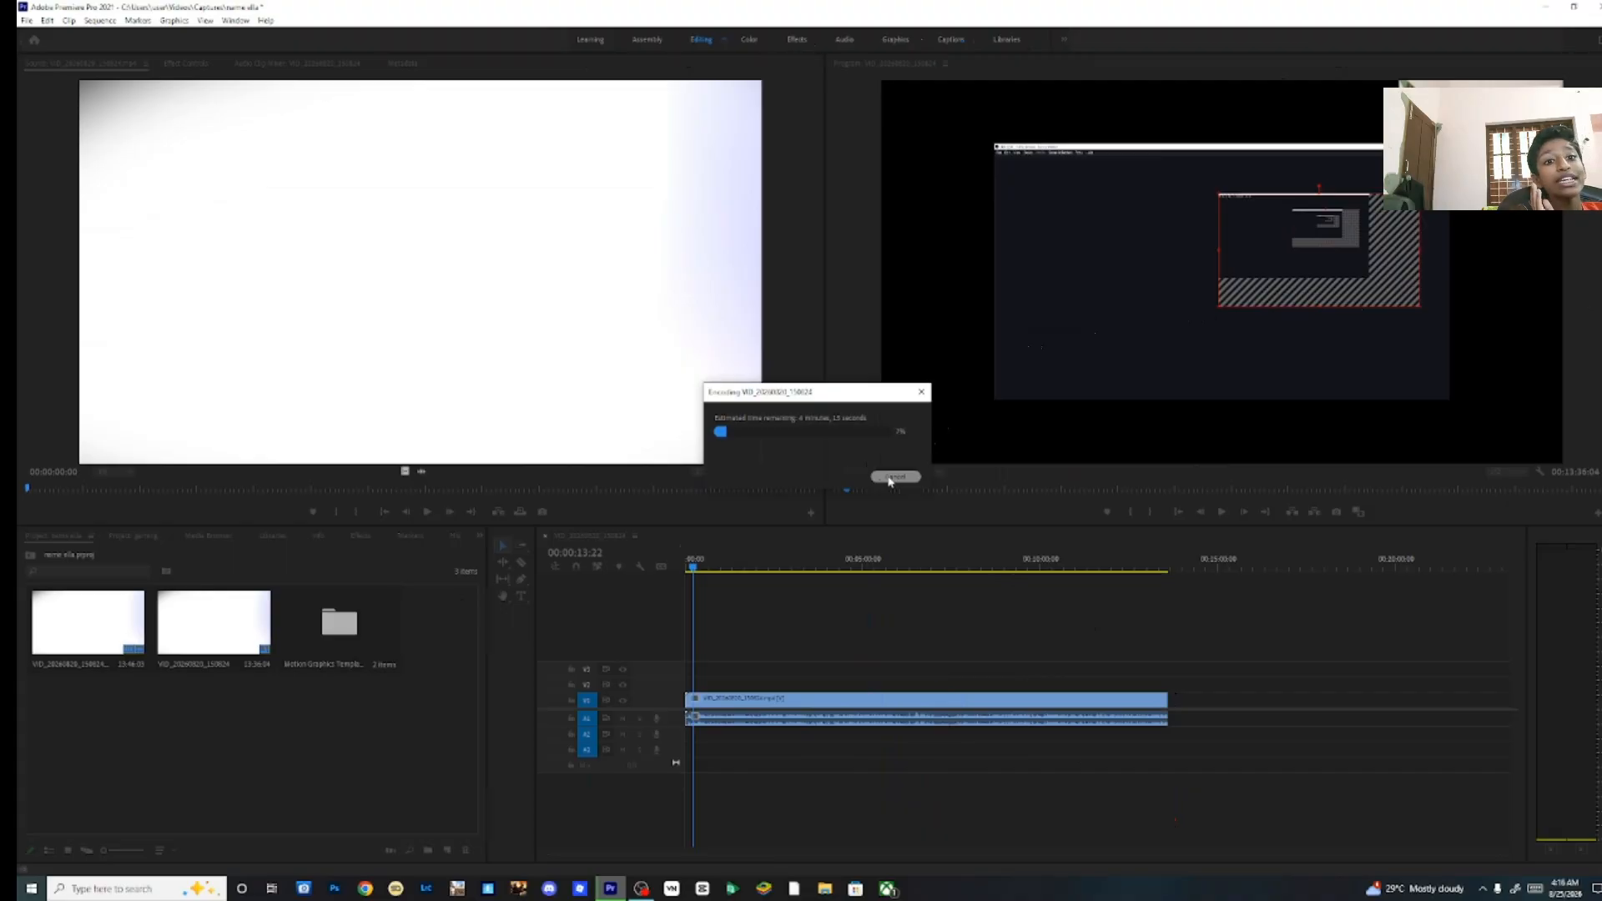
pyautogui.click(890, 478)
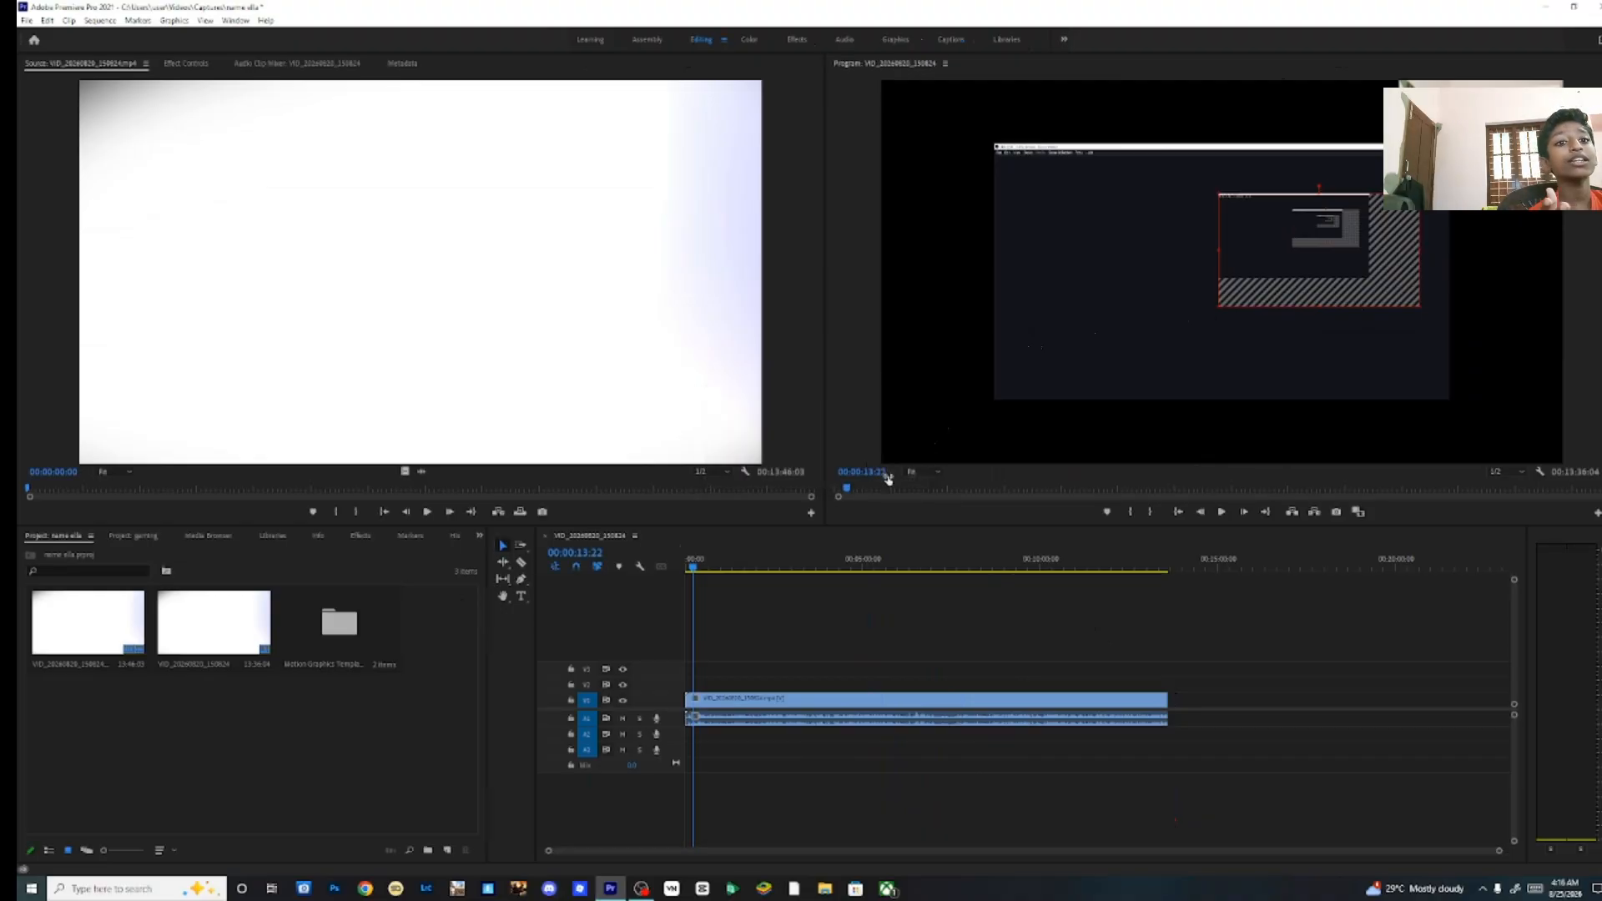